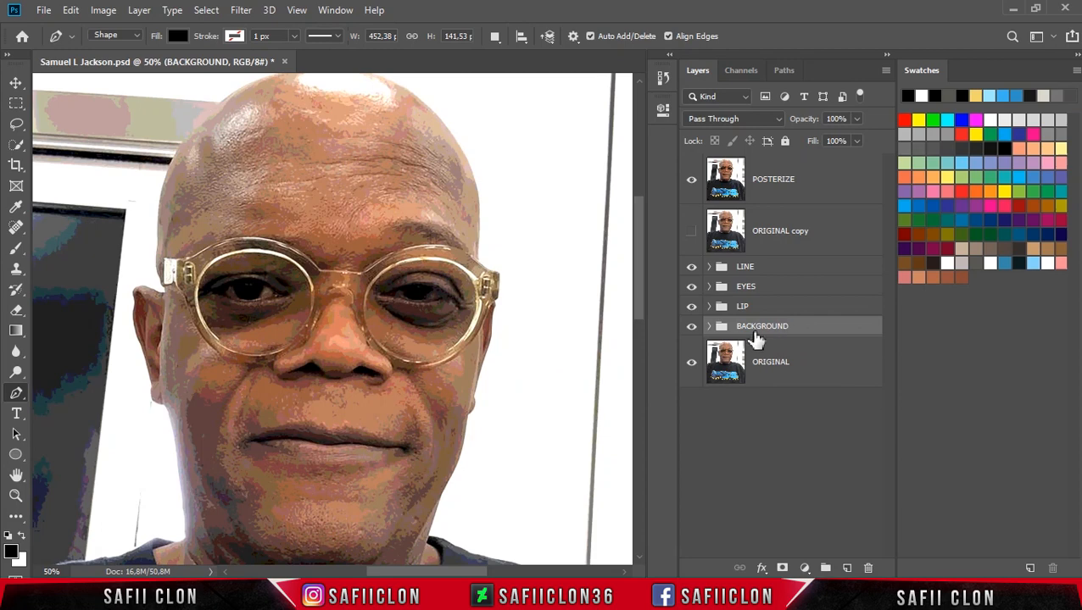
- Set up the Pen tool to draw in Shape mode with the New Layer path operation
right_click(16, 394)
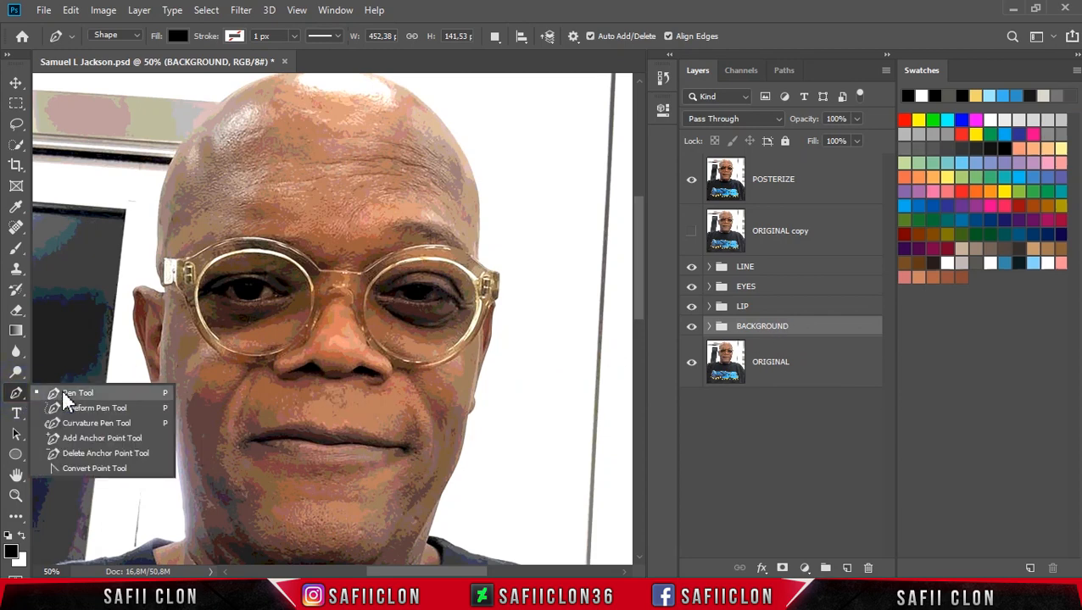
click(69, 395)
click(136, 36)
click(110, 37)
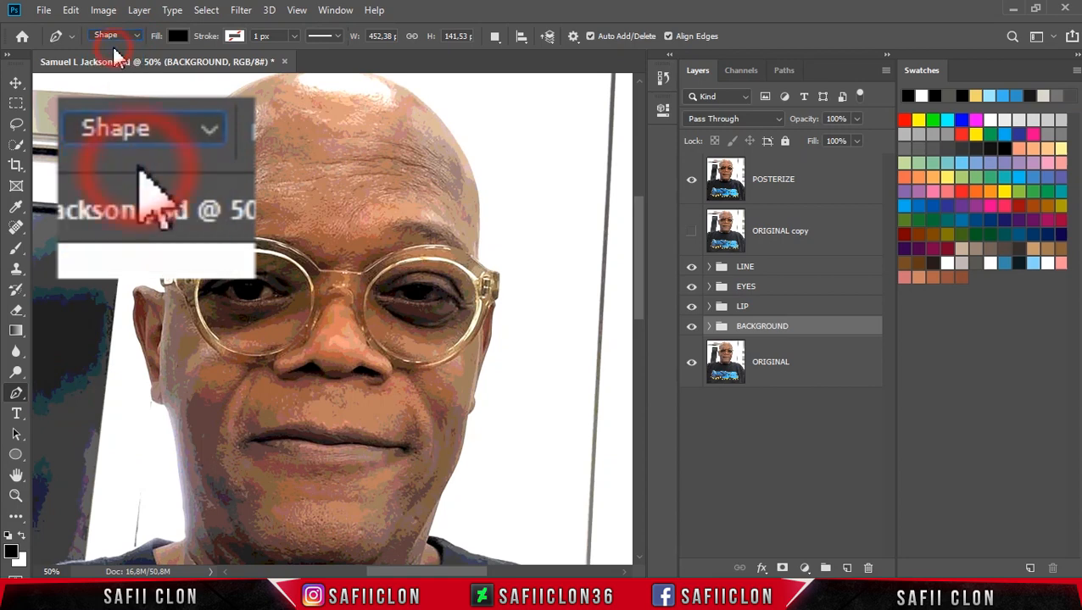
click(496, 39)
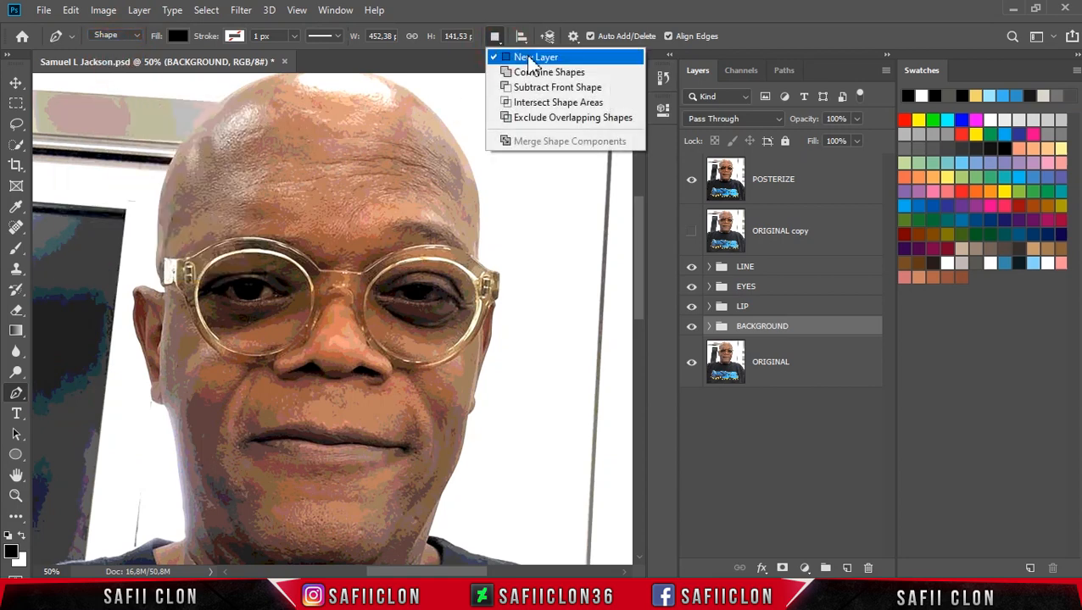
click(523, 57)
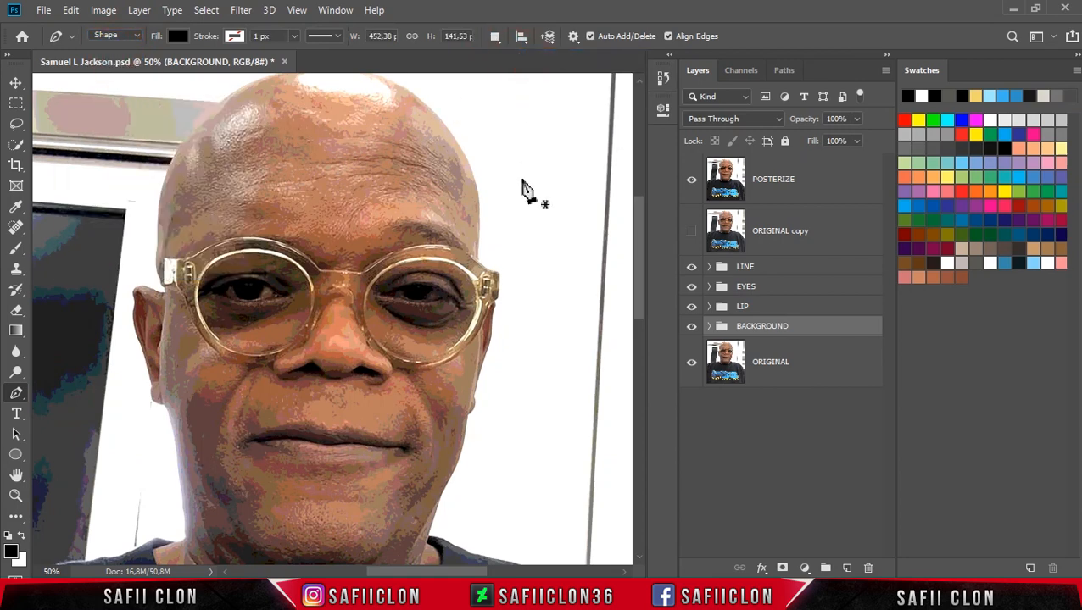
- Hide the POSTERIZE layer so the line art of the face is exposed for tracing
key(ctrl+plus)
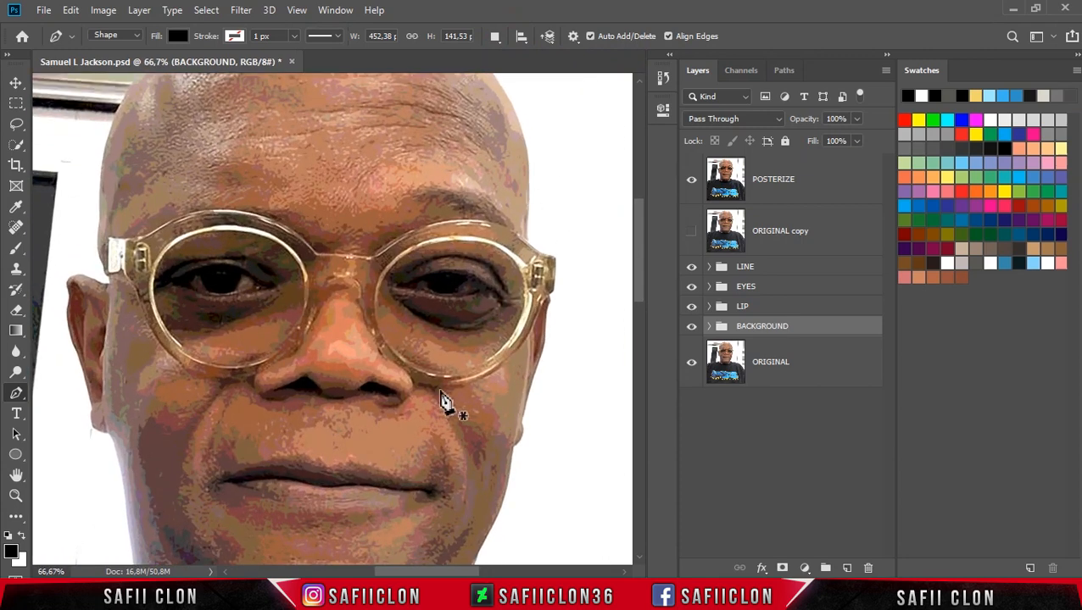
scroll(469, 574, left, 3)
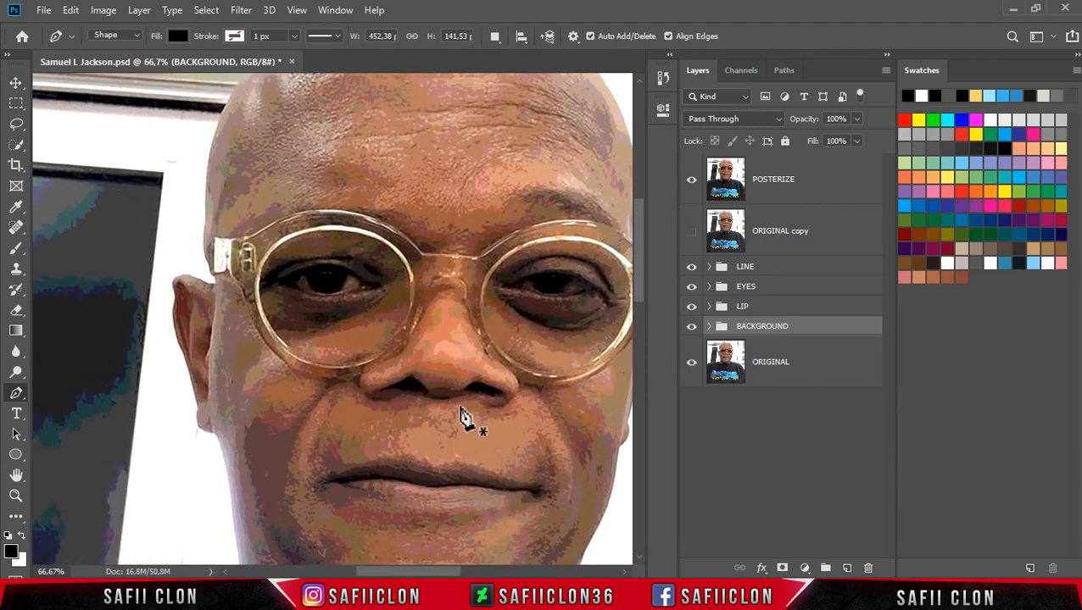
click(691, 181)
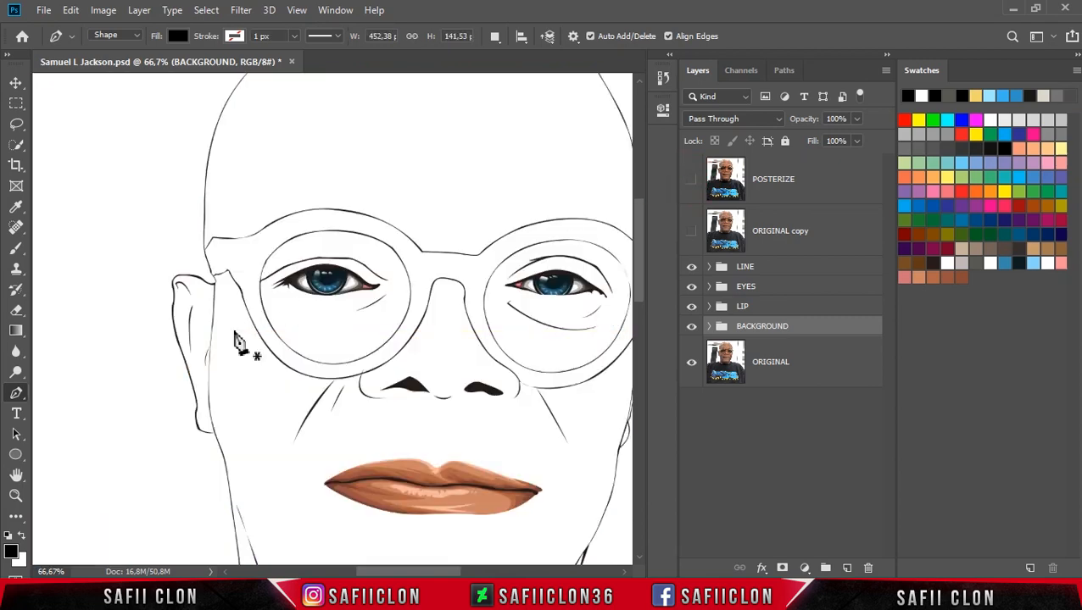
- Start the glasses frame outline above the image-left ear and trace its short outer edge up to the temple
key(ctrl+plus)
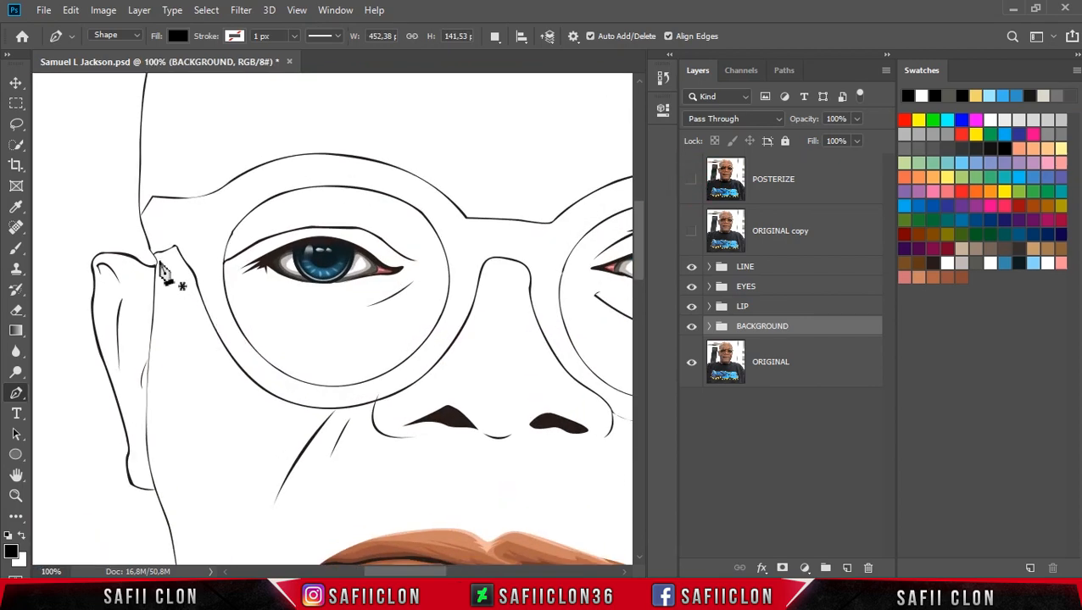
key(ctrl+plus)
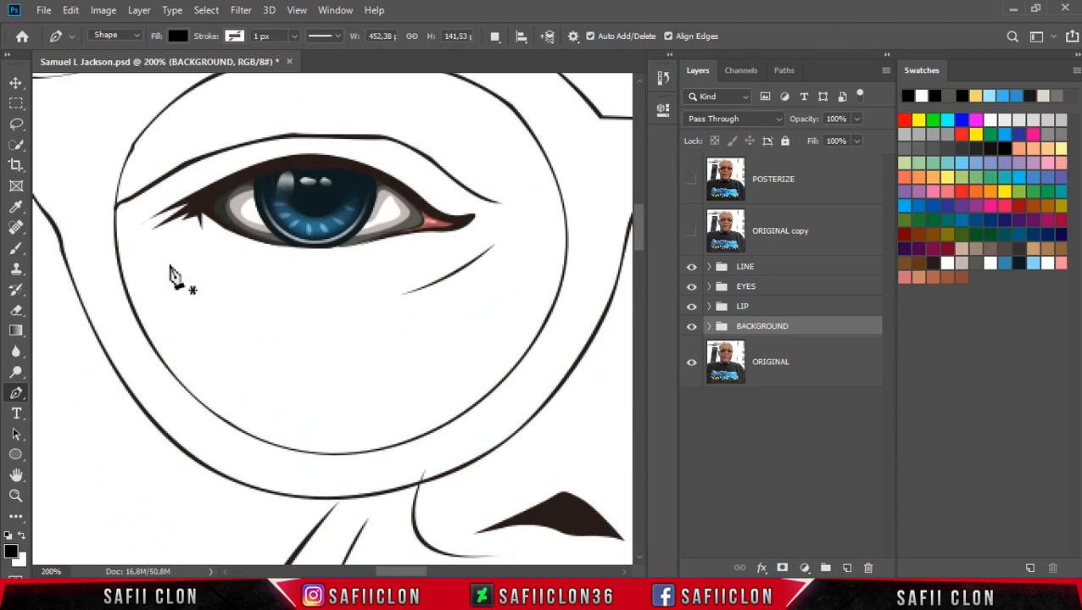
drag(413, 574, 398, 573)
scroll(309, 310, up, 4)
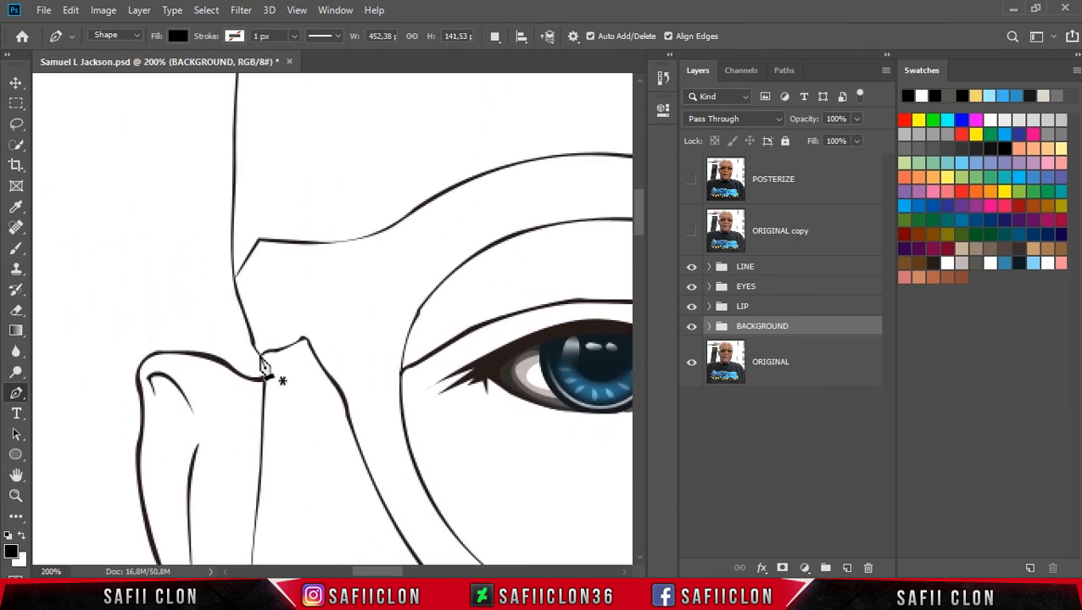
click(260, 357)
drag(256, 349, 259, 352)
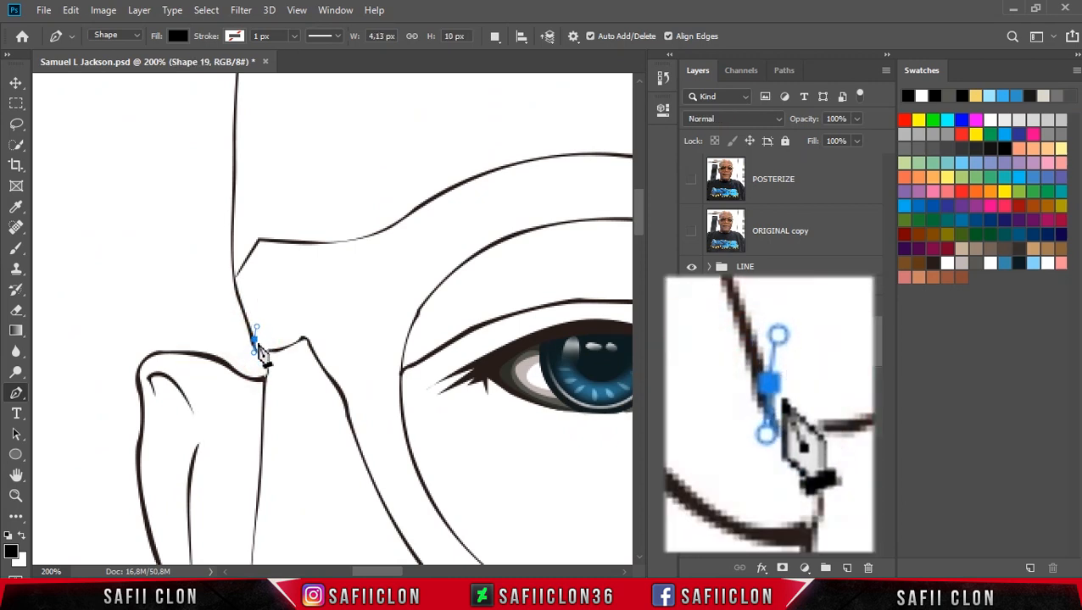
alt+click(254, 342)
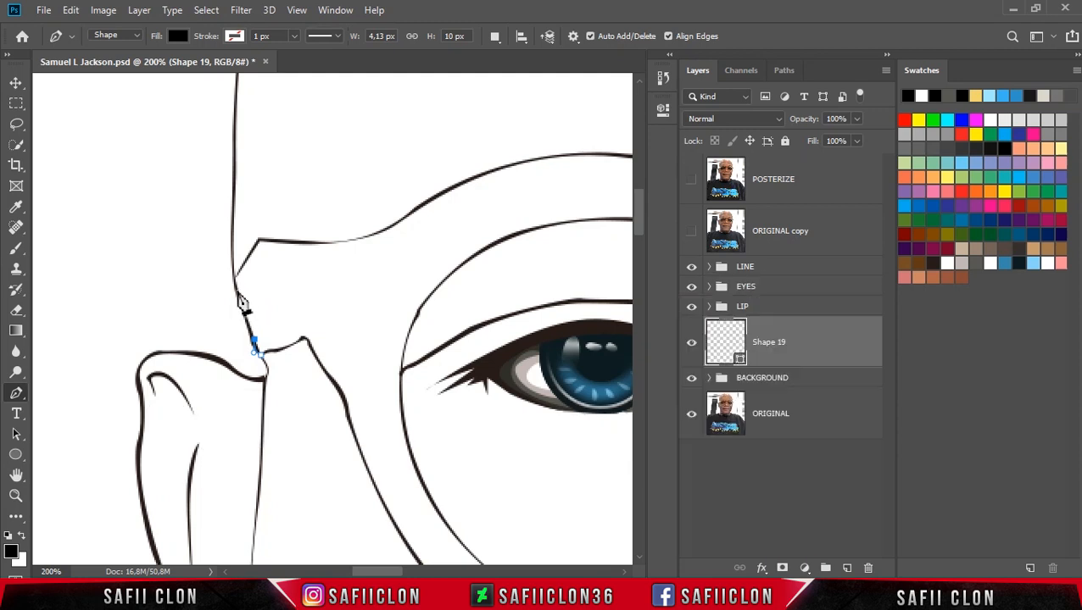
click(237, 291)
click(234, 278)
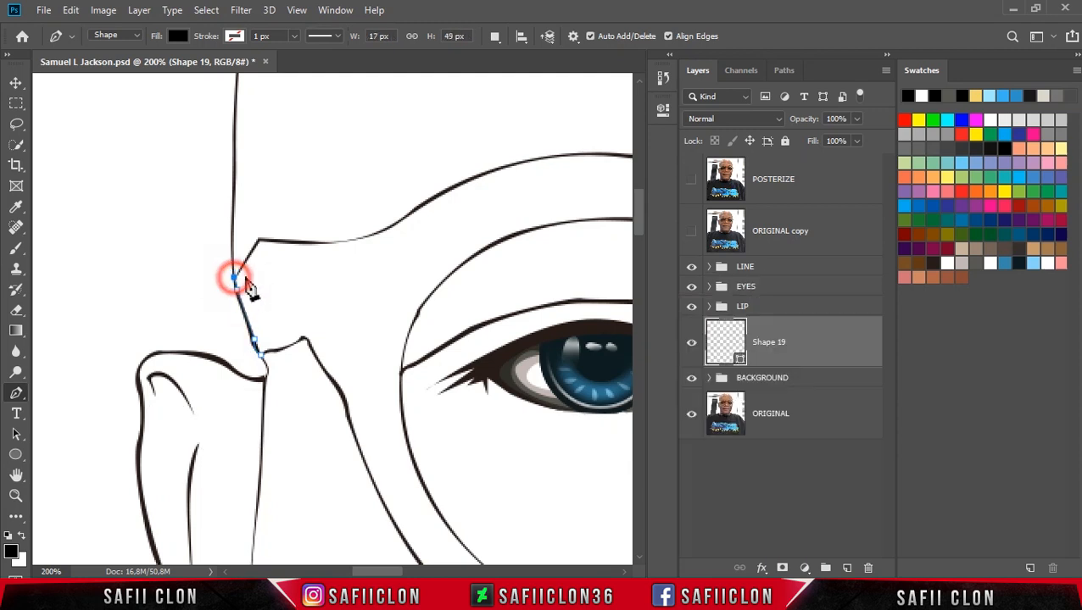
- Continue the outline around the image-left hinge and along the upper edge of that rim to the bridge
click(260, 241)
click(320, 245)
drag(395, 224, 420, 204)
drag(507, 165, 542, 157)
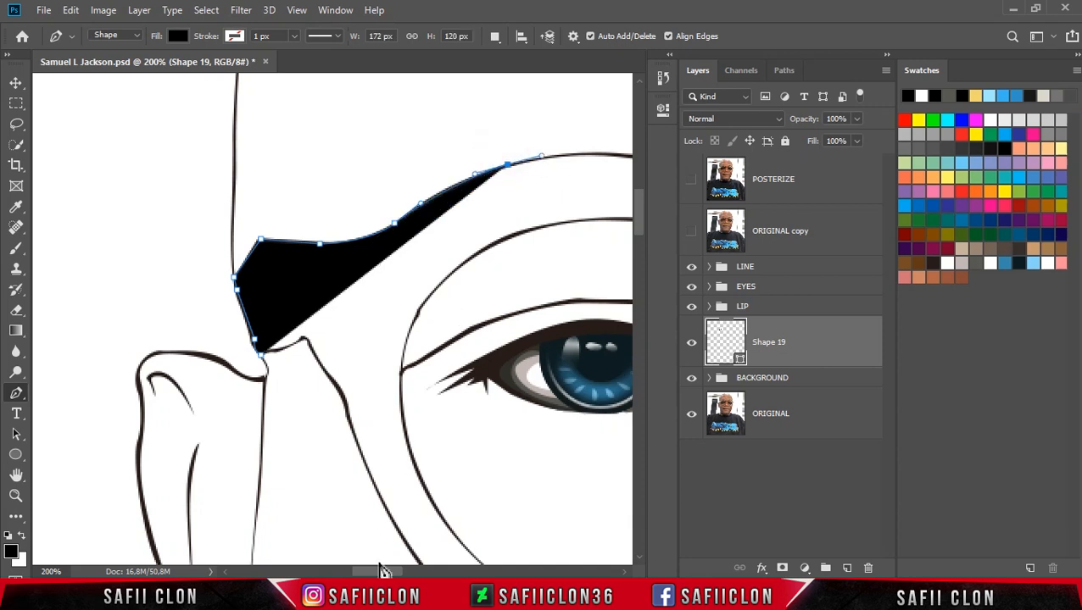
scroll(386, 229, right, 5)
drag(351, 164, 419, 181)
drag(545, 278, 589, 340)
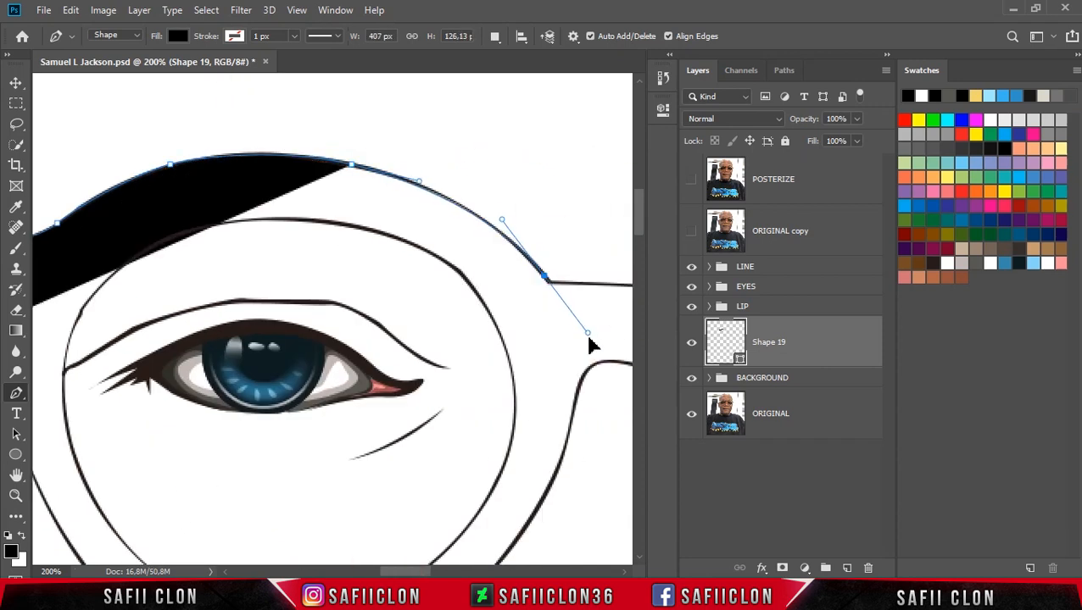
- Extend the outline across the top of the bridge and over the crest of the image-right rim
scroll(299, 338, right, 5)
click(241, 281)
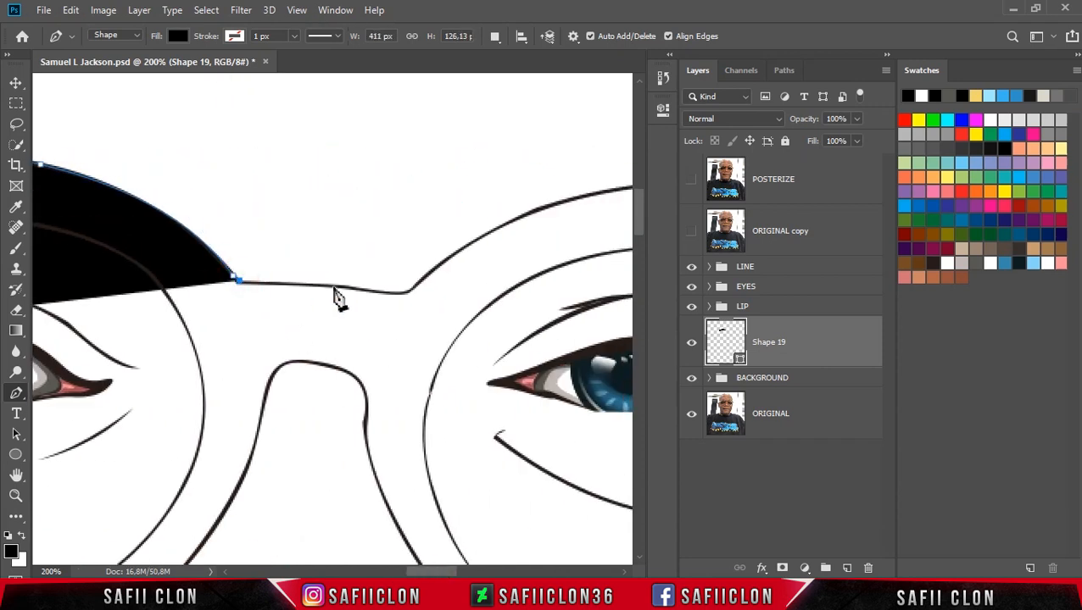
drag(404, 293, 411, 290)
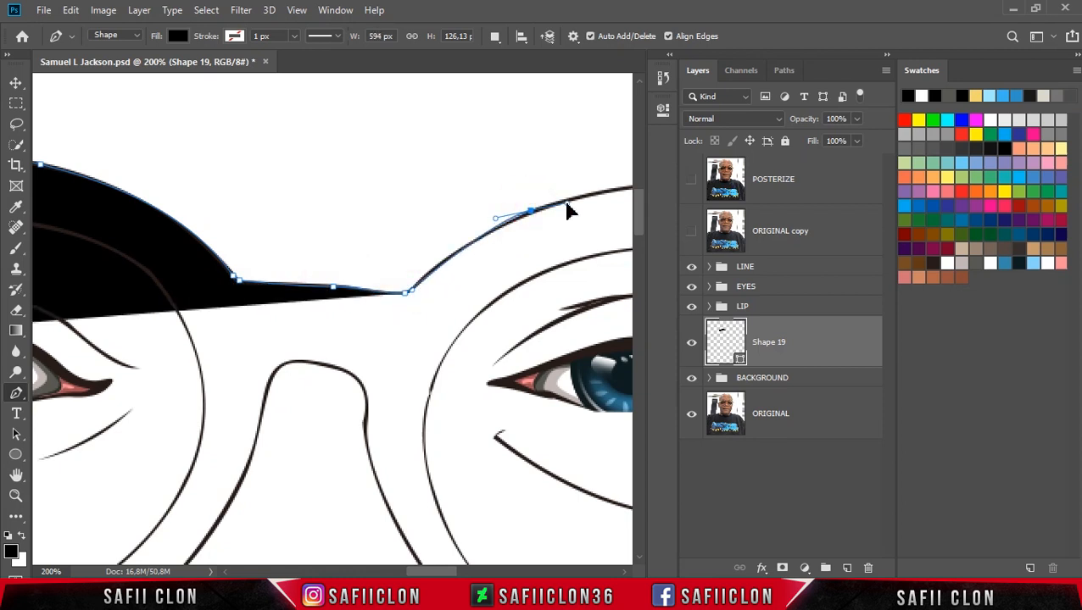
click(529, 210)
drag(439, 573, 464, 576)
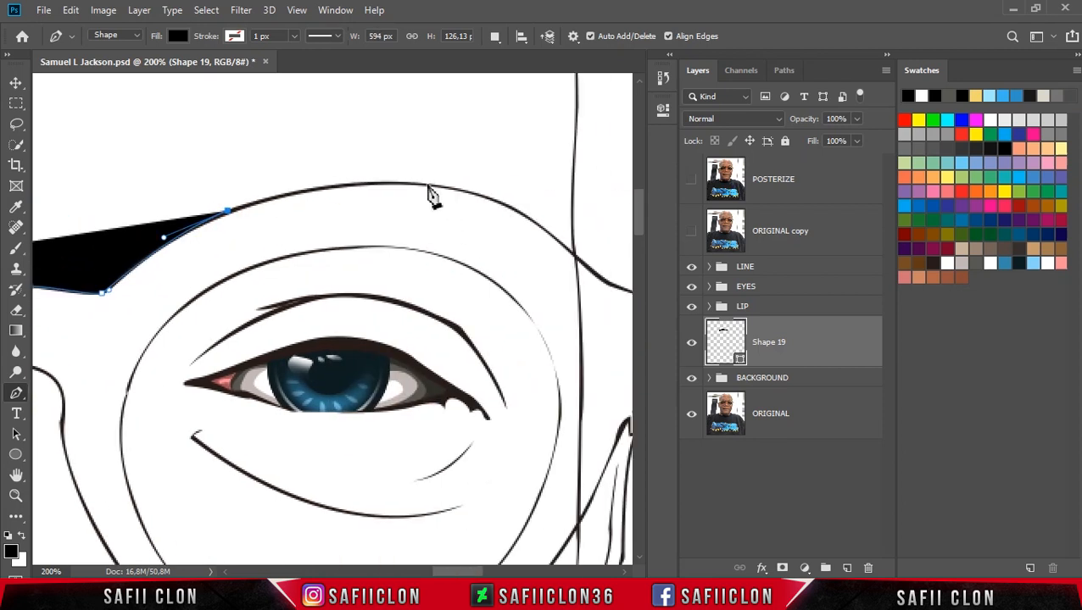
drag(424, 183, 538, 187)
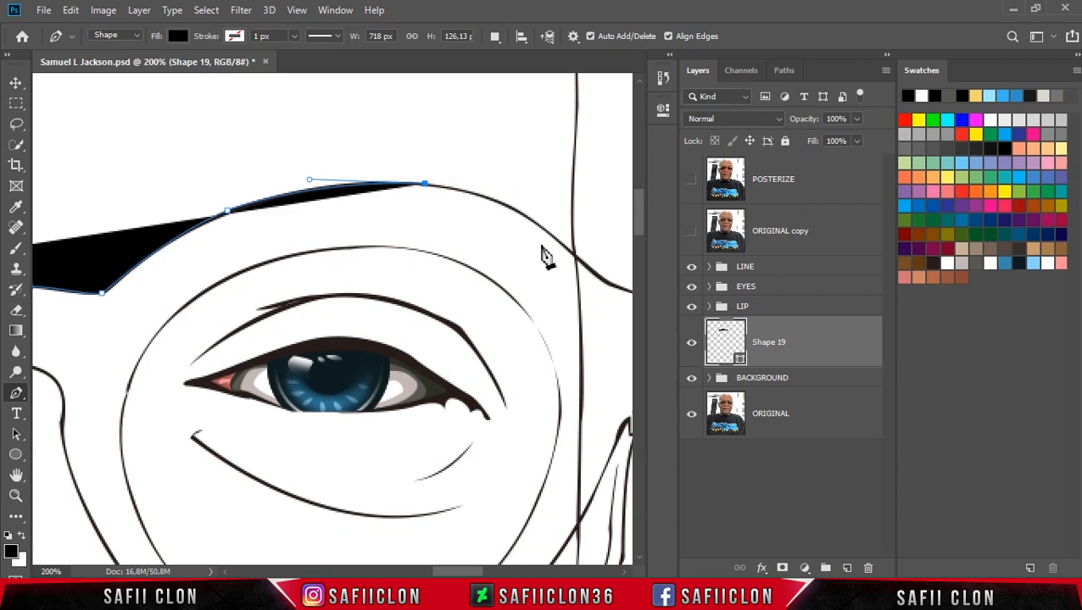
- Trace the upper edge of the image-right rim out to the hinge and down the hinge's outer side
drag(573, 256, 415, 320)
alt+click(359, 255)
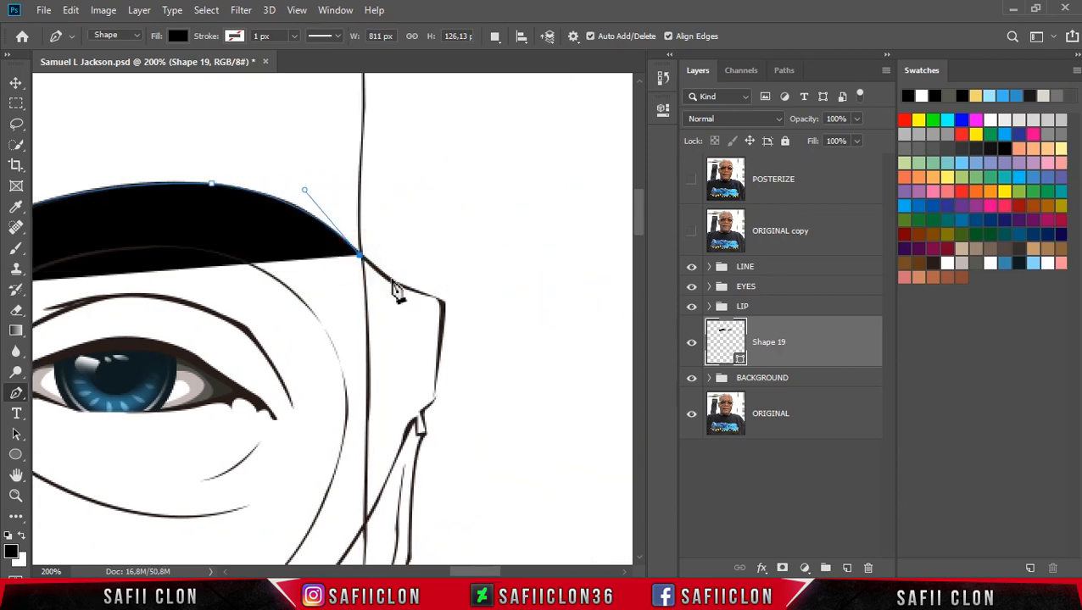
drag(393, 281, 404, 285)
click(440, 303)
click(435, 398)
- Trace the small notch under the image-right hinge beside the ear and turn into the rim's lower edge
scroll(431, 365, down, 2)
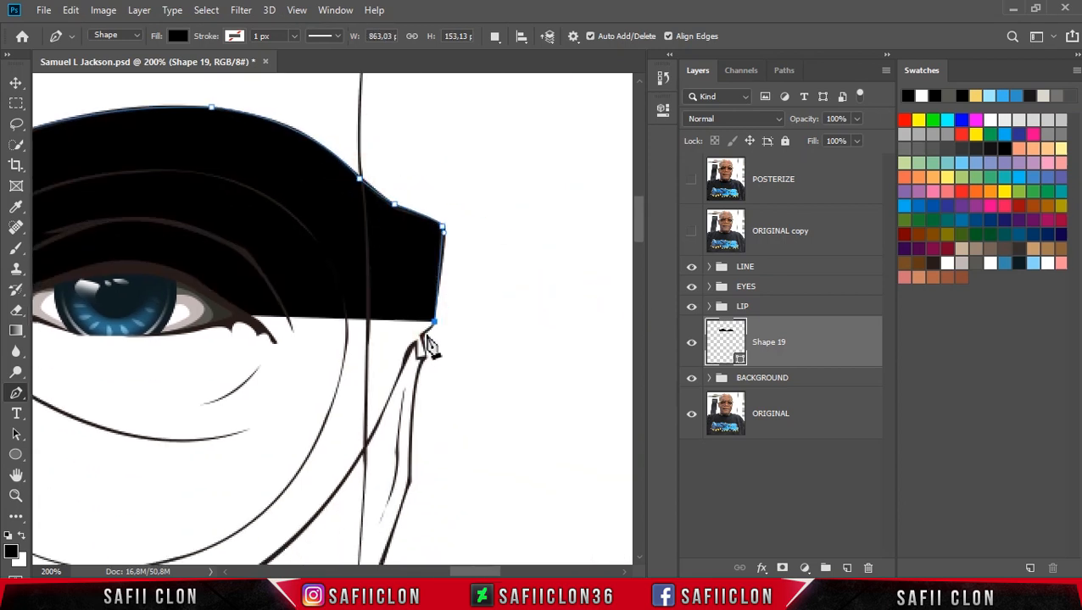
click(422, 336)
click(427, 358)
click(419, 359)
click(416, 345)
drag(405, 365, 396, 384)
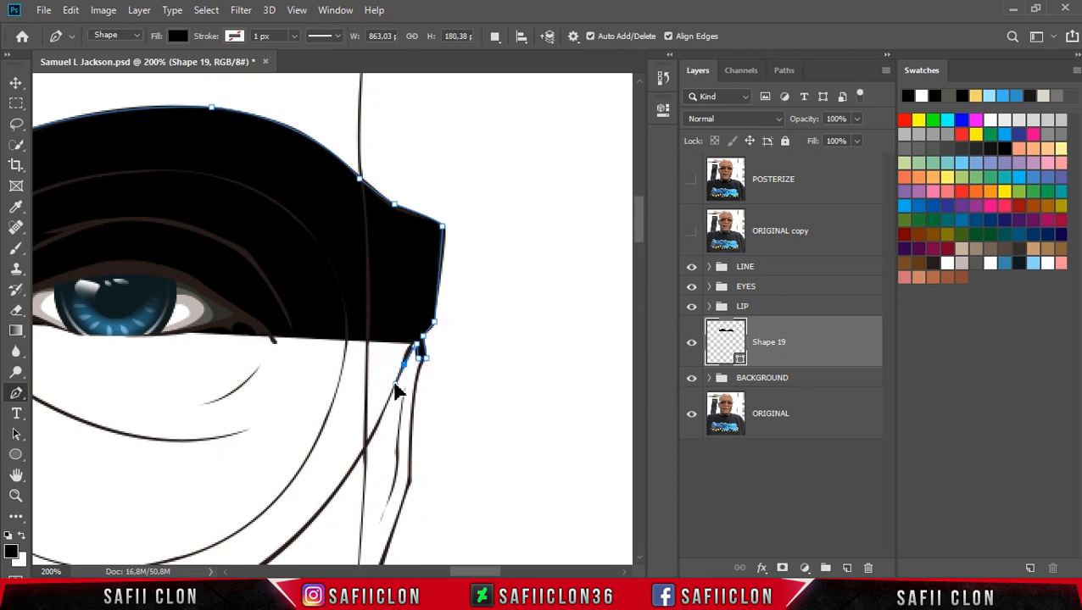
- Trace the lower edge of the image-right rim around and up toward the underside of the bridge
scroll(326, 411, down, 3)
drag(276, 439, 197, 497)
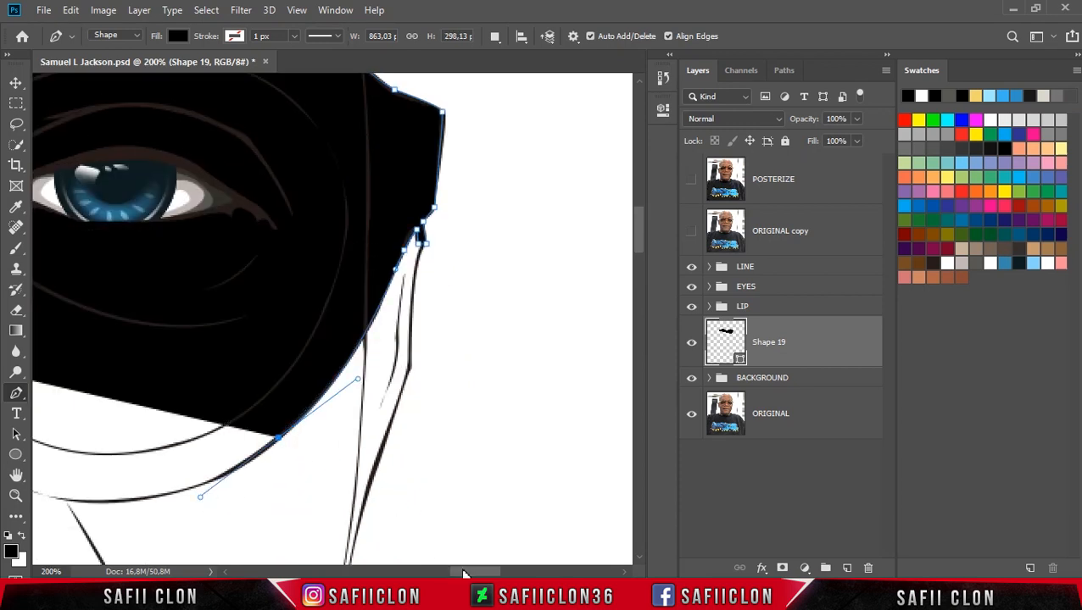
scroll(303, 500, left, 7)
drag(295, 481, 220, 419)
drag(175, 359, 155, 316)
drag(131, 244, 130, 212)
- Trace the arch under the bridge and down the nose side of the image-left rim
scroll(364, 466, left, 6)
scroll(364, 466, up, 2)
click(344, 277)
drag(343, 277, 312, 278)
drag(282, 326, 271, 380)
drag(181, 502, 129, 543)
- Continue the outline along the bottom and up the outer side of the image-left rim
scroll(333, 515, left, 6)
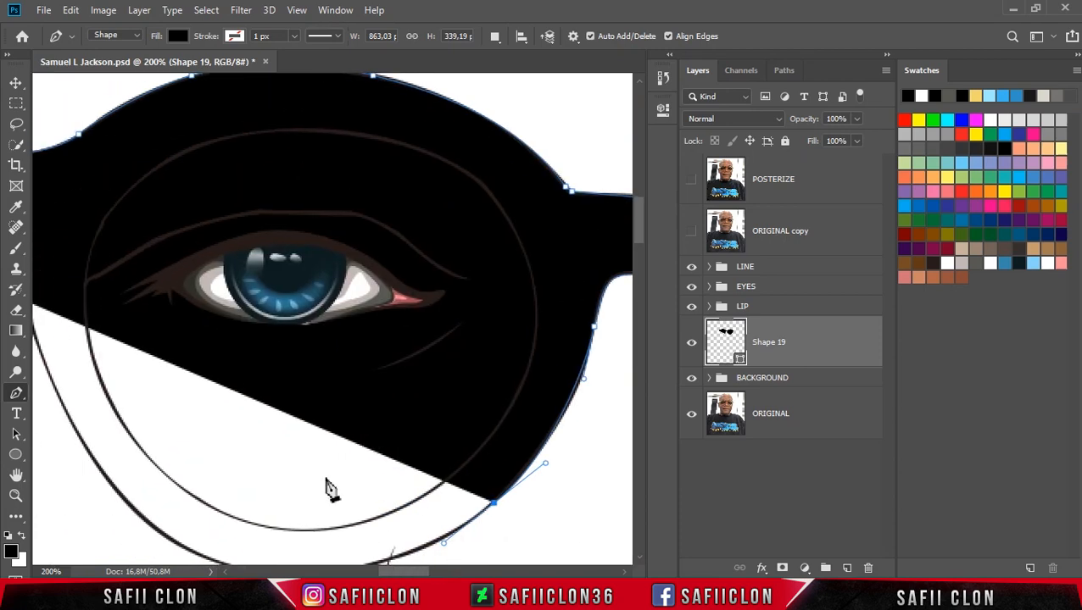
scroll(225, 461, down, 2)
drag(224, 451, 116, 418)
scroll(265, 357, left, 6)
scroll(265, 357, up, 2)
drag(264, 343, 250, 305)
- Trace the lower edge of the image-left hinge and close the frame outline at its starting point
click(231, 260)
click(199, 213)
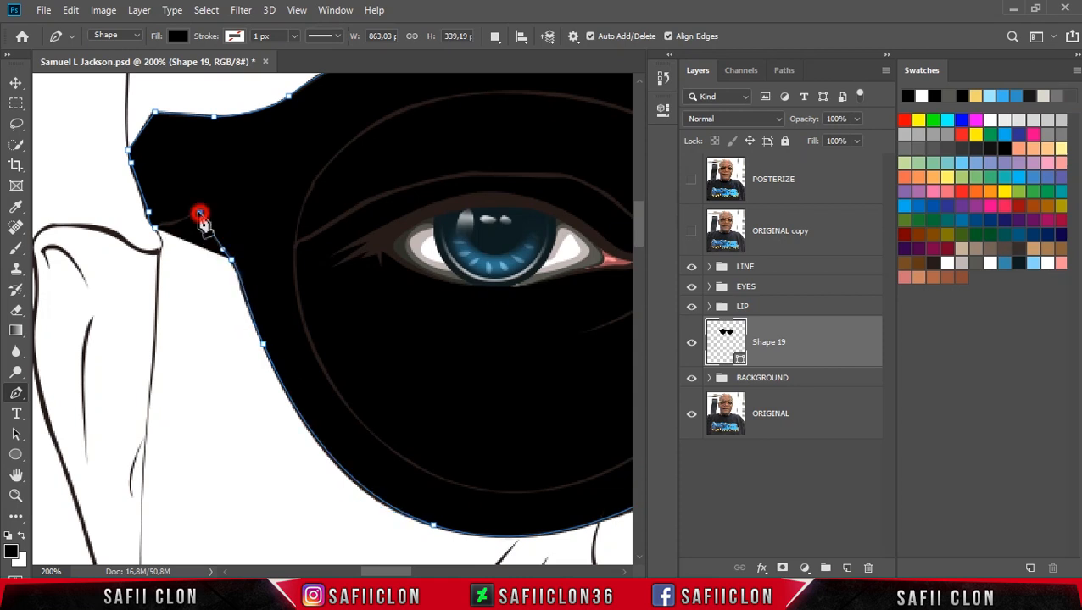
click(170, 223)
click(154, 227)
- Set the path operation to Subtract Front Shape and trace the lower half of the image-left lens opening
key(ctrl+minus)
drag(417, 568, 441, 569)
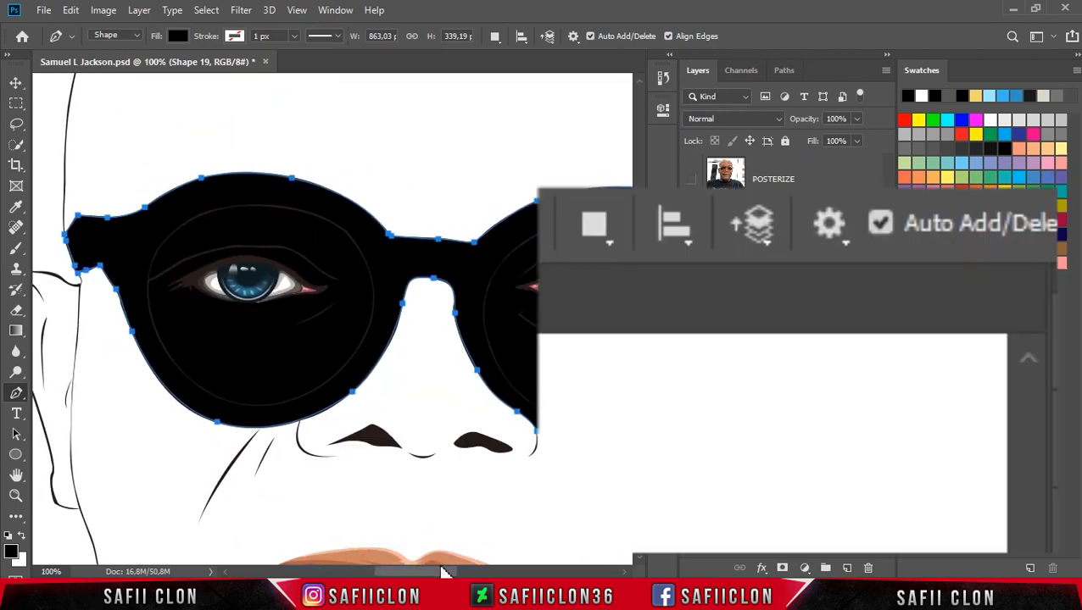
click(496, 38)
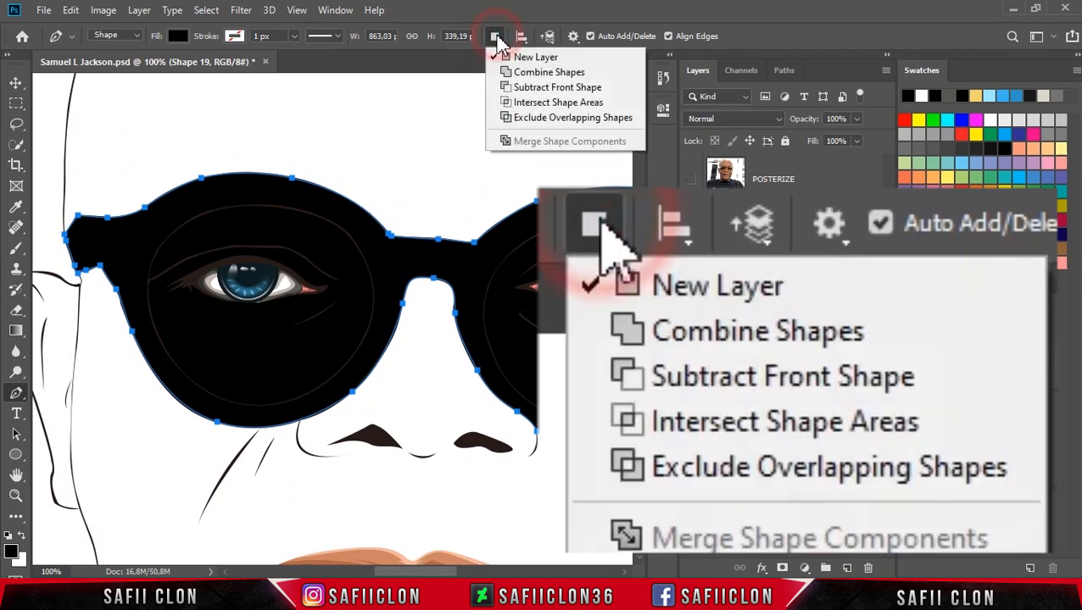
click(546, 88)
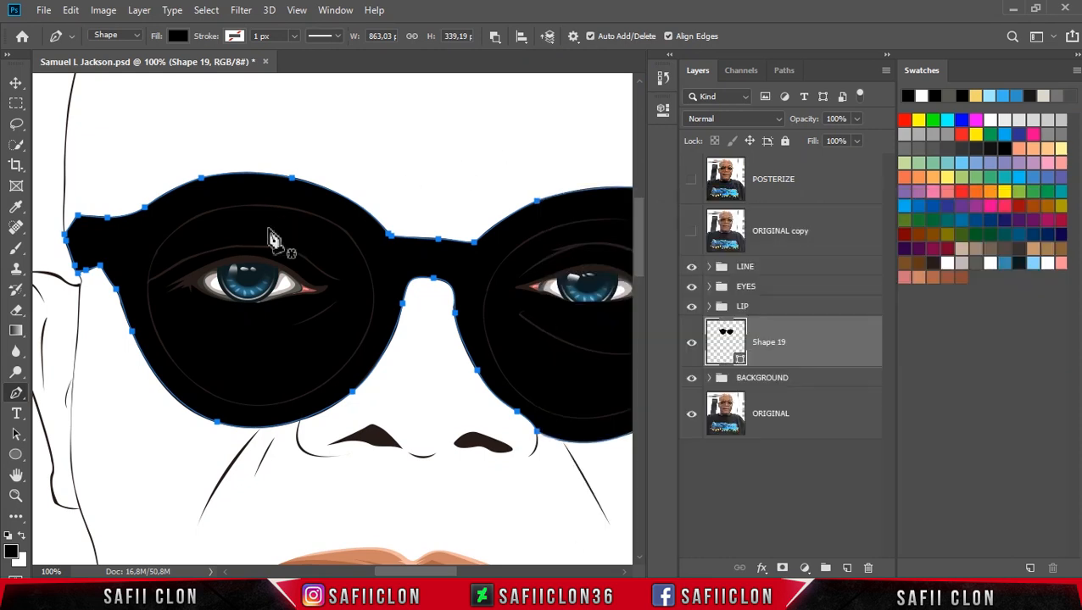
key(ctrl+plus)
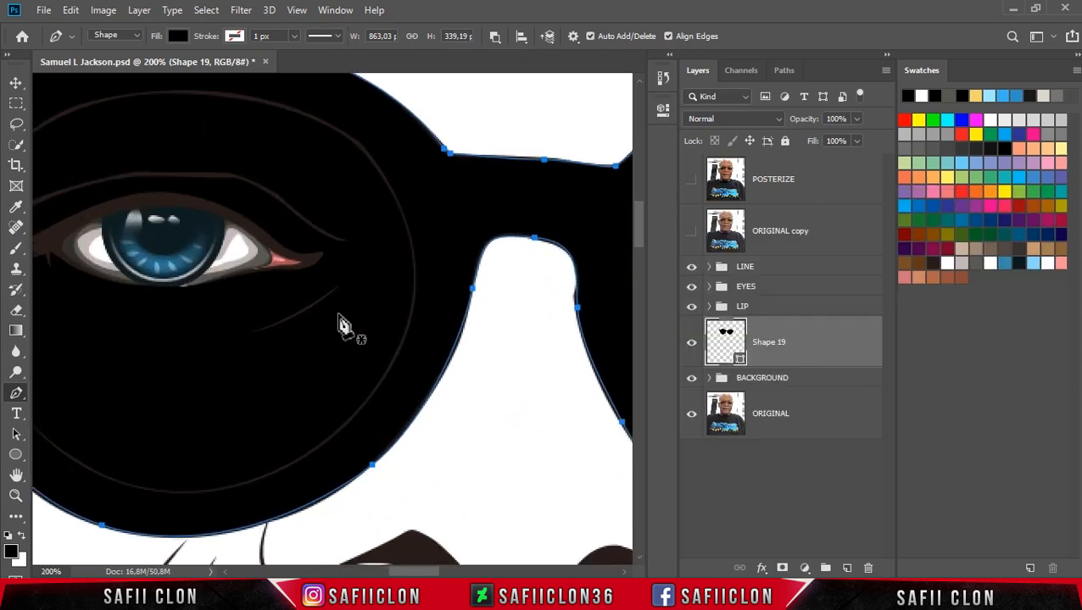
drag(427, 572, 411, 572)
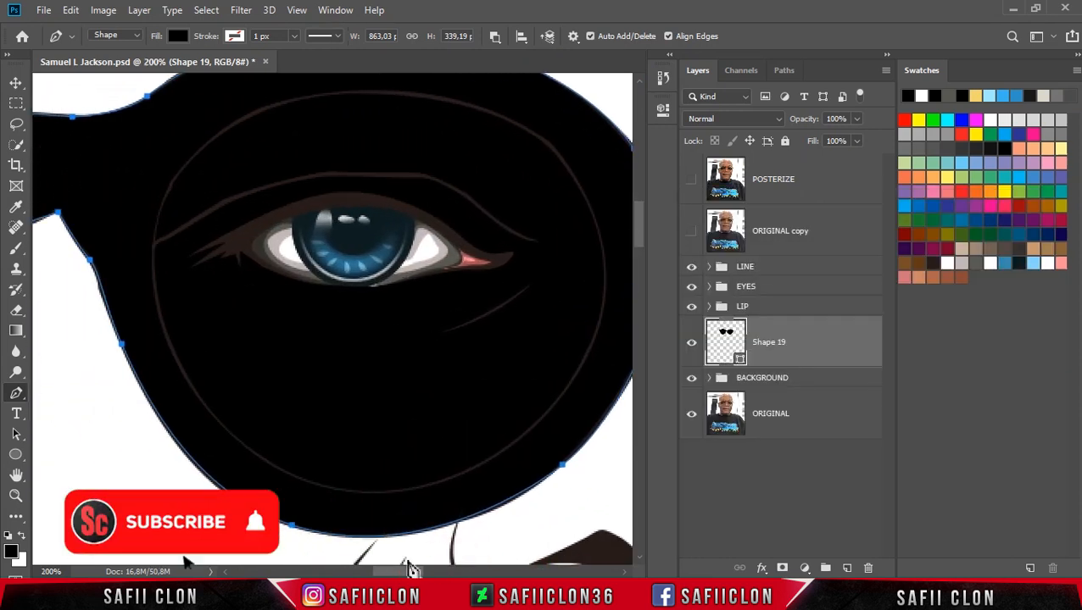
click(170, 185)
drag(158, 302, 175, 373)
drag(261, 459, 314, 487)
drag(462, 472, 542, 437)
mouse_move(607, 303)
mouse_down()
mouse_move(604, 282)
mouse_move(589, 293)
mouse_up()
- Trace the upper half of the image-left lens opening and close the path to cut it out of the frame
scroll(435, 328, up, 3)
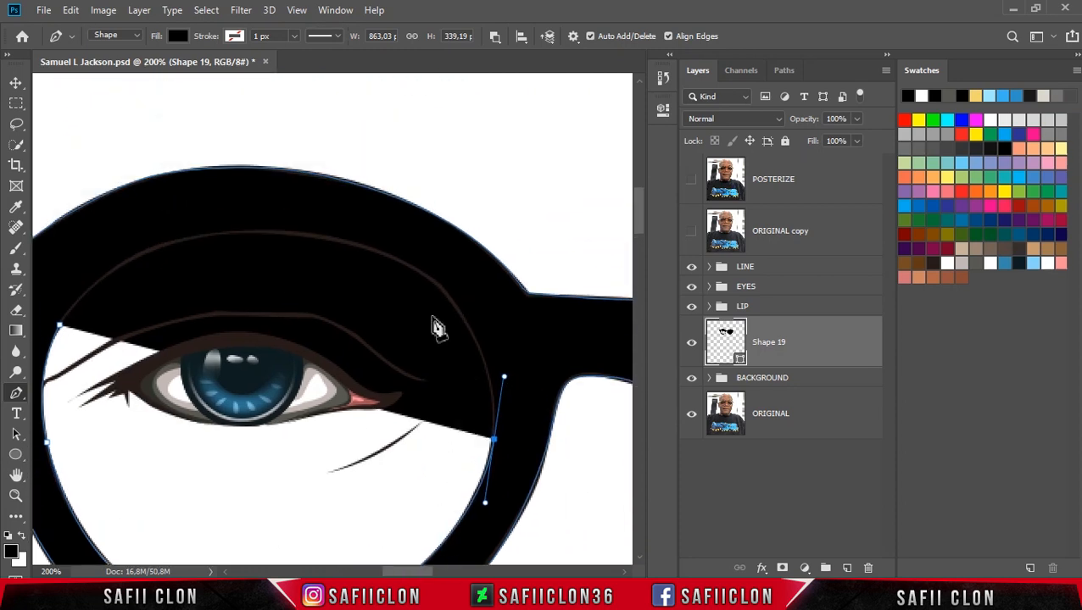
drag(423, 274, 379, 242)
drag(204, 238, 127, 252)
scroll(59, 324, left, 3)
drag(182, 324, 140, 399)
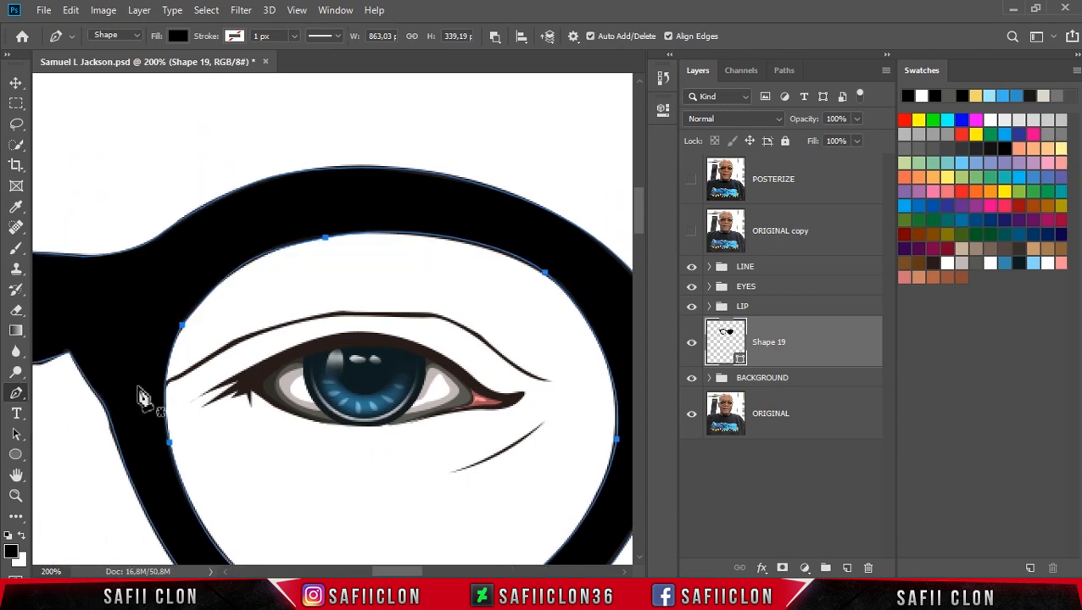
- Start the image-right lens opening at its top and trace down its nose side to the bottom
drag(398, 571, 458, 571)
click(312, 269)
drag(138, 433, 125, 511)
scroll(122, 524, down, 1)
scroll(287, 419, down, 3)
mouse_move(279, 481)
mouse_down()
mouse_move(302, 495)
mouse_move(293, 488)
mouse_up()
drag(114, 412, 139, 428)
- Trace the outer side of the image-right lens opening and close the path at its starting point
drag(500, 429, 574, 360)
scroll(582, 379, up, 3)
drag(567, 314, 548, 275)
drag(316, 218, 134, 266)
scroll(324, 352, down, 4)
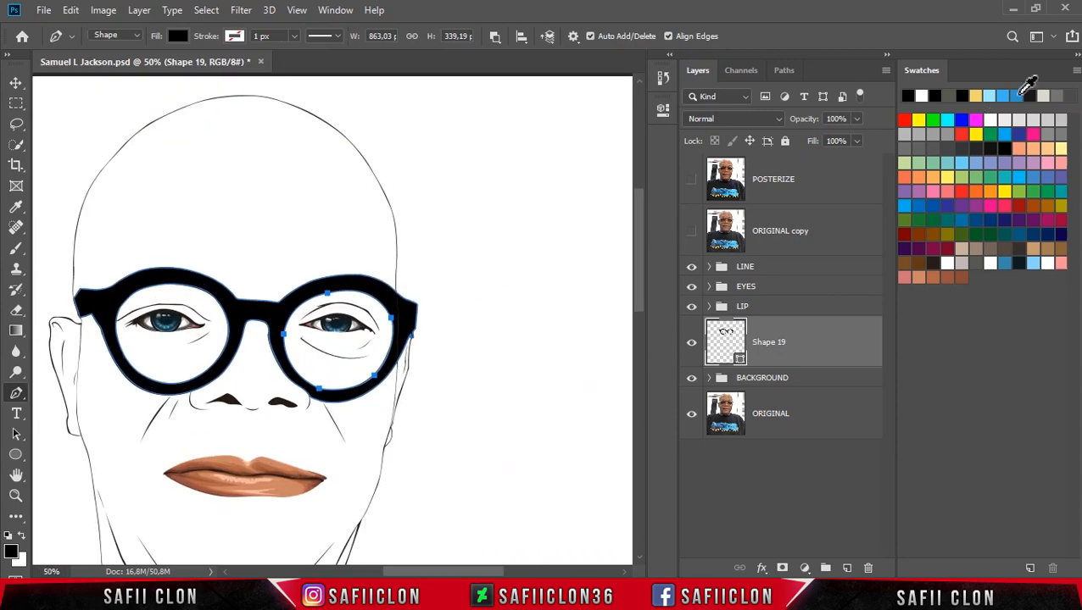
- Load the Glasses swatch file into the swatch presets through the Preset Manager
click(1075, 71)
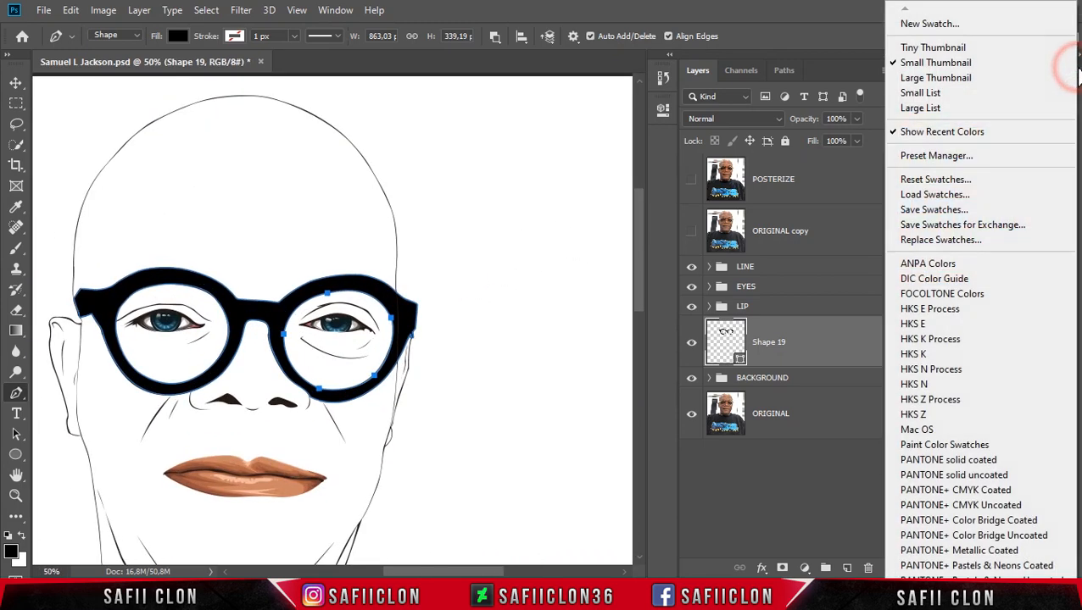
click(962, 158)
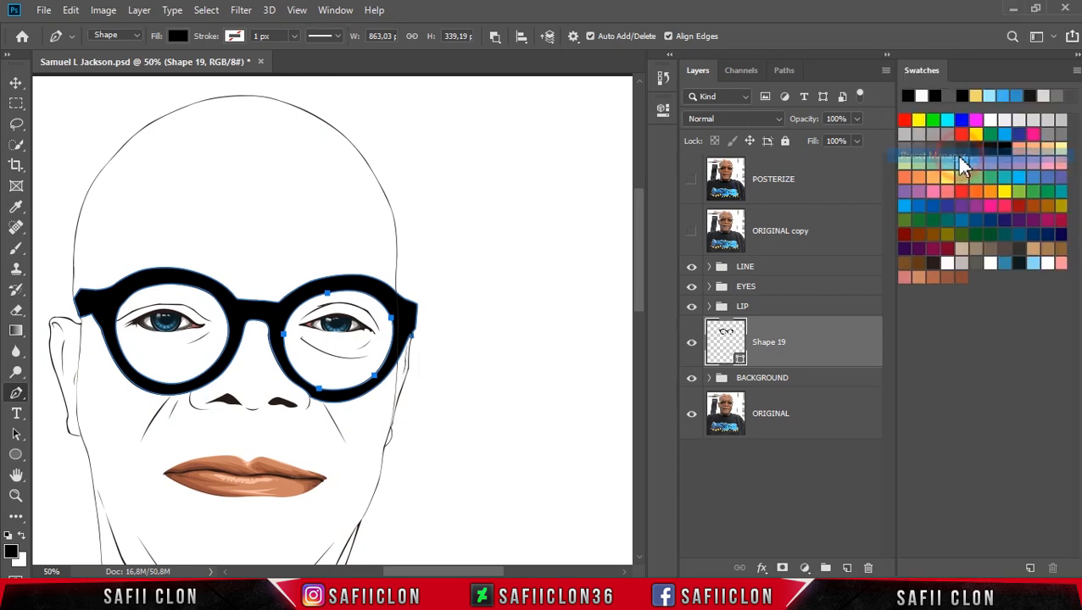
click(911, 175)
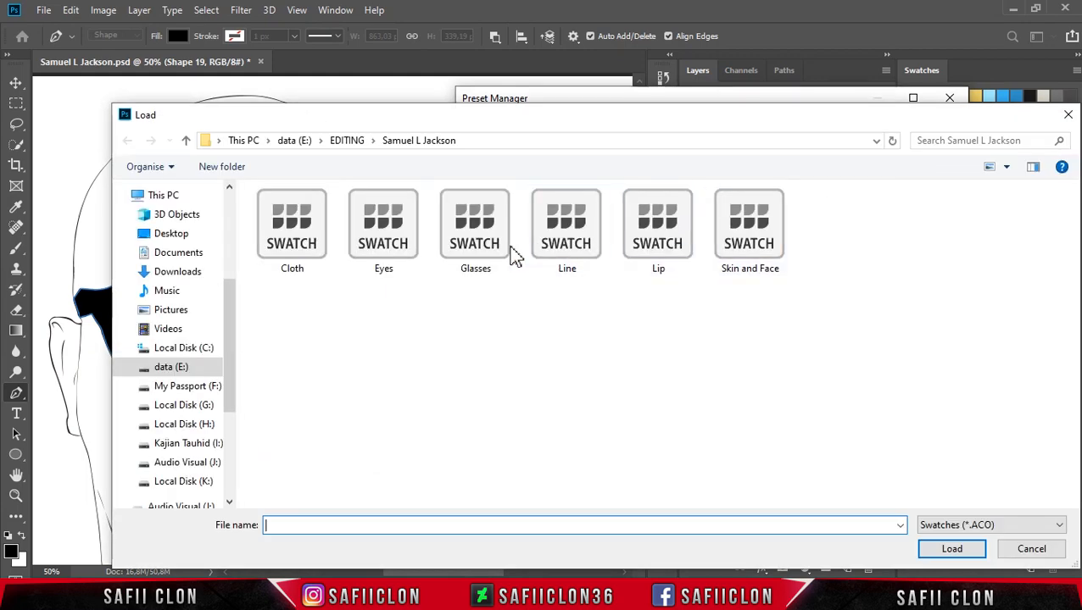
click(475, 241)
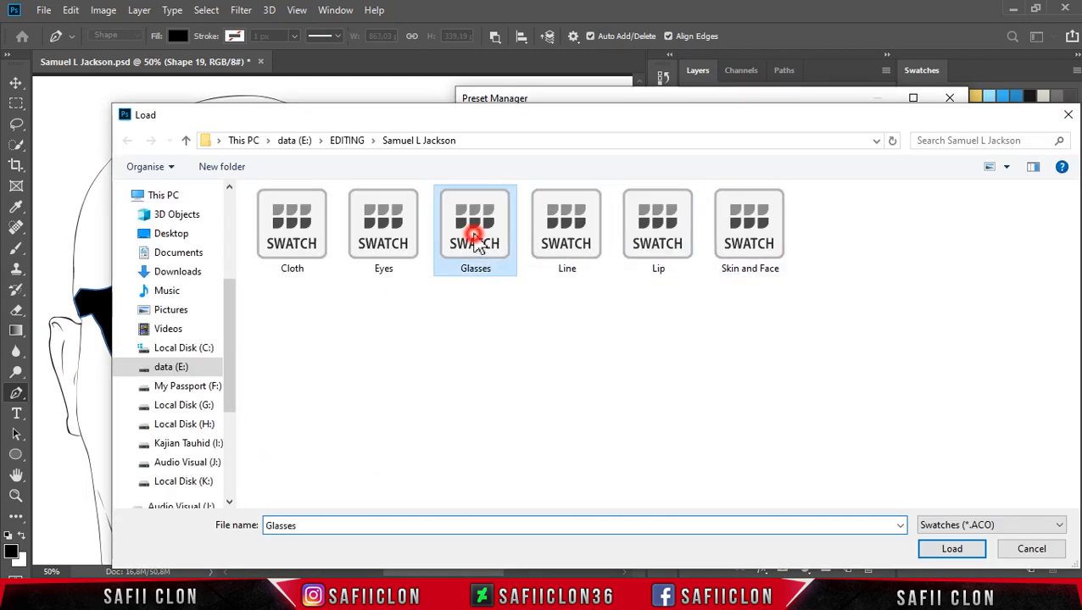
click(945, 548)
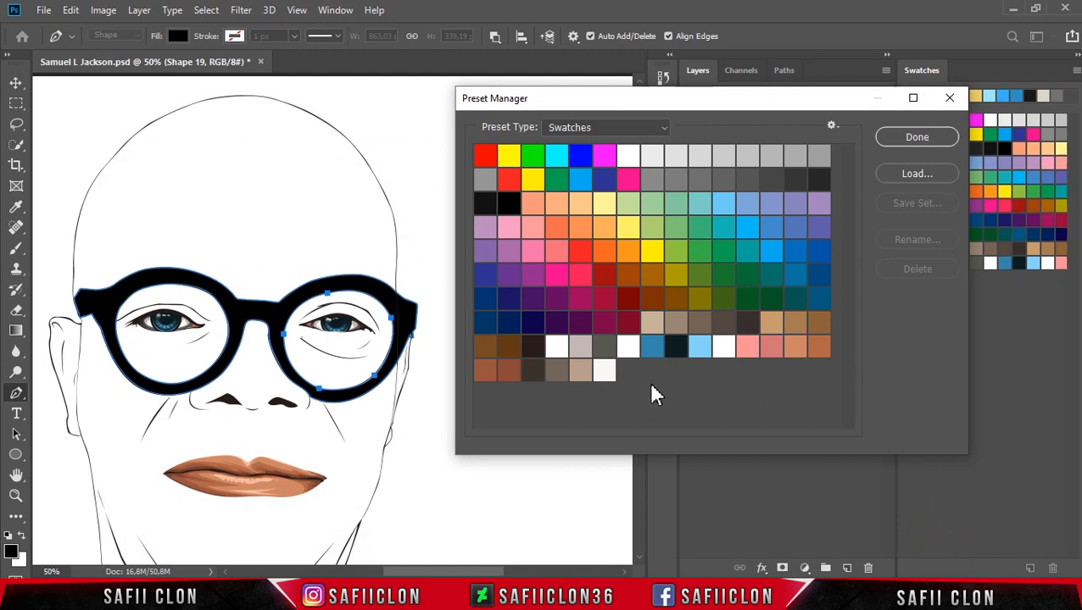
click(918, 140)
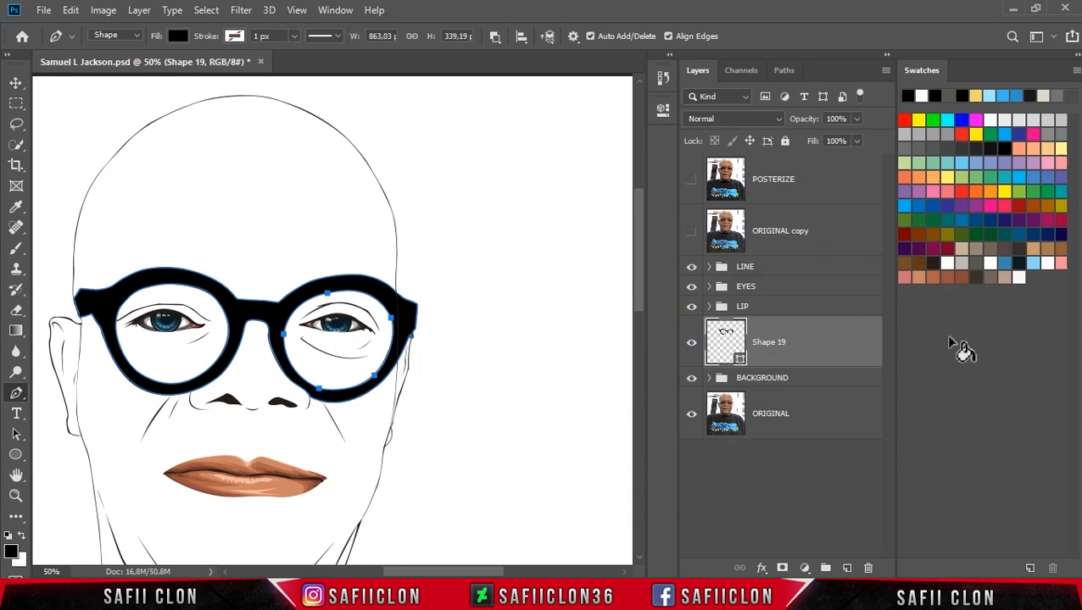
- Fill the glasses frame shape with the dark brown swatch 3a322c
scroll(479, 574, left, 3)
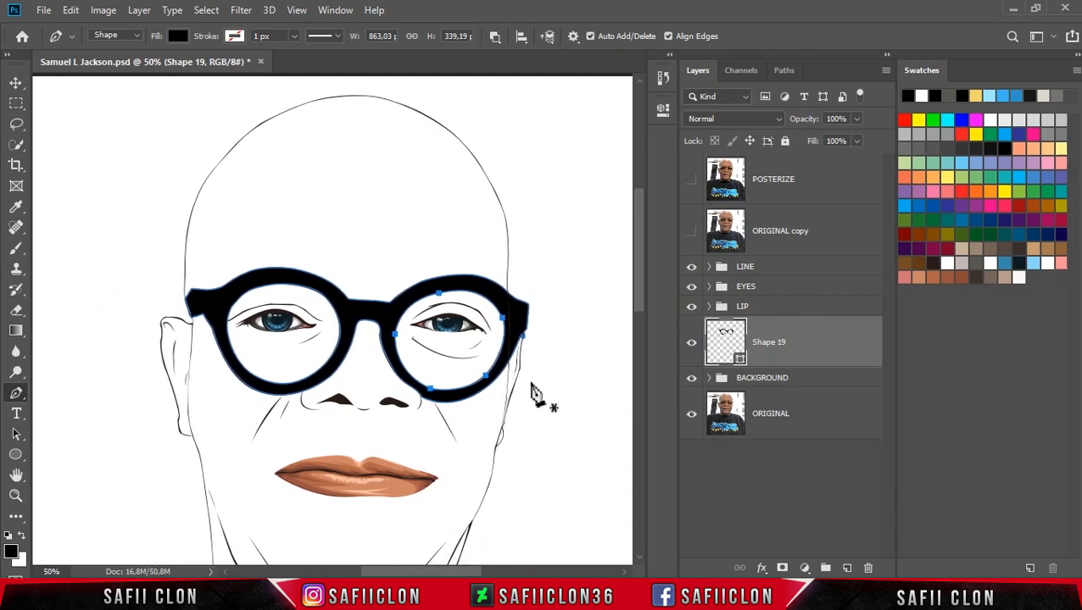
double_click(739, 362)
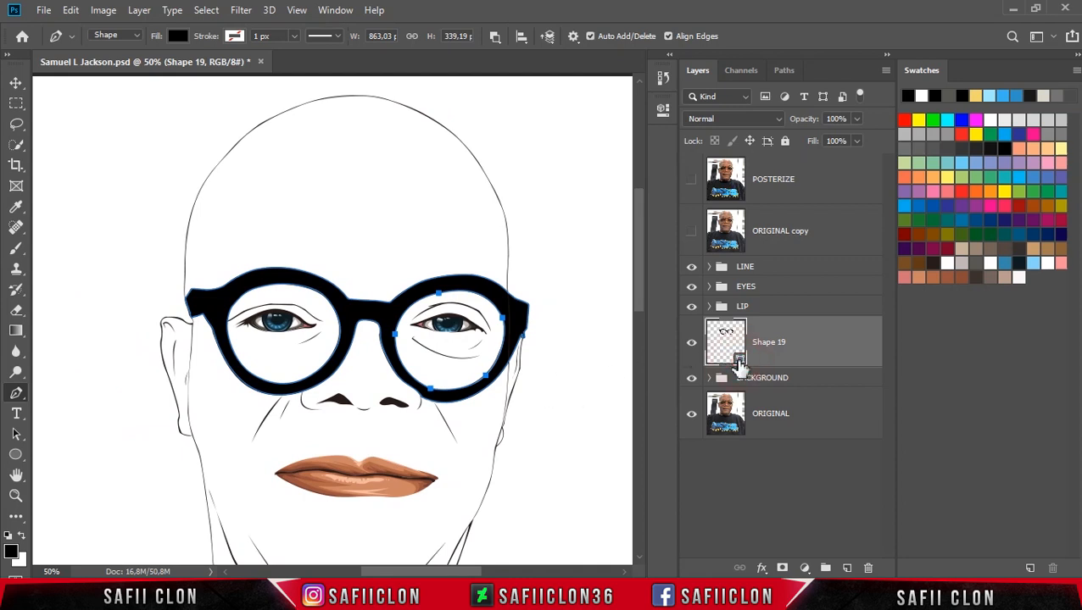
drag(628, 29, 669, 31)
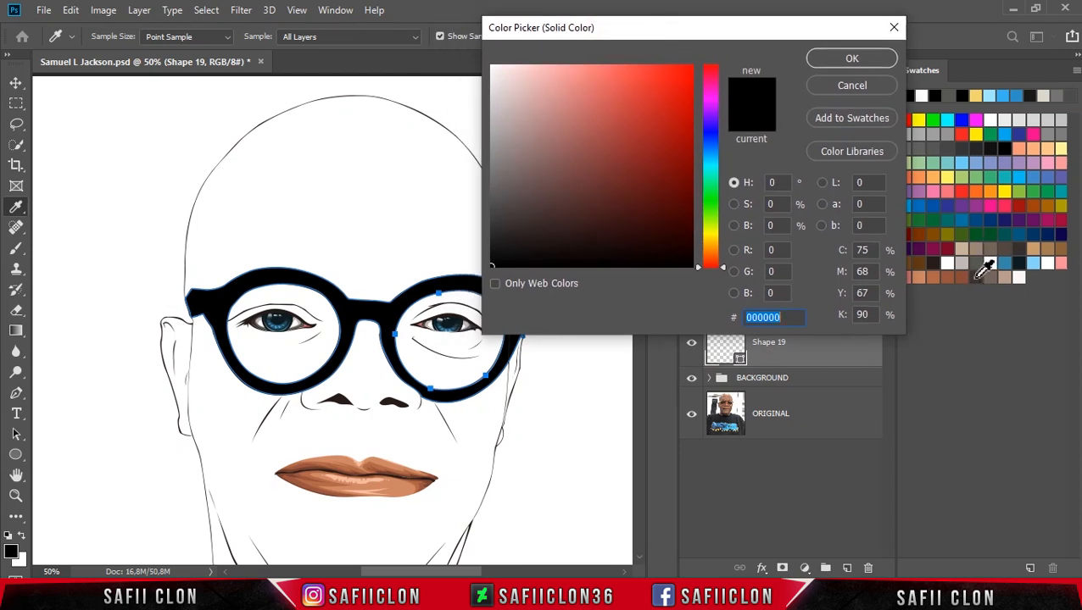
click(979, 276)
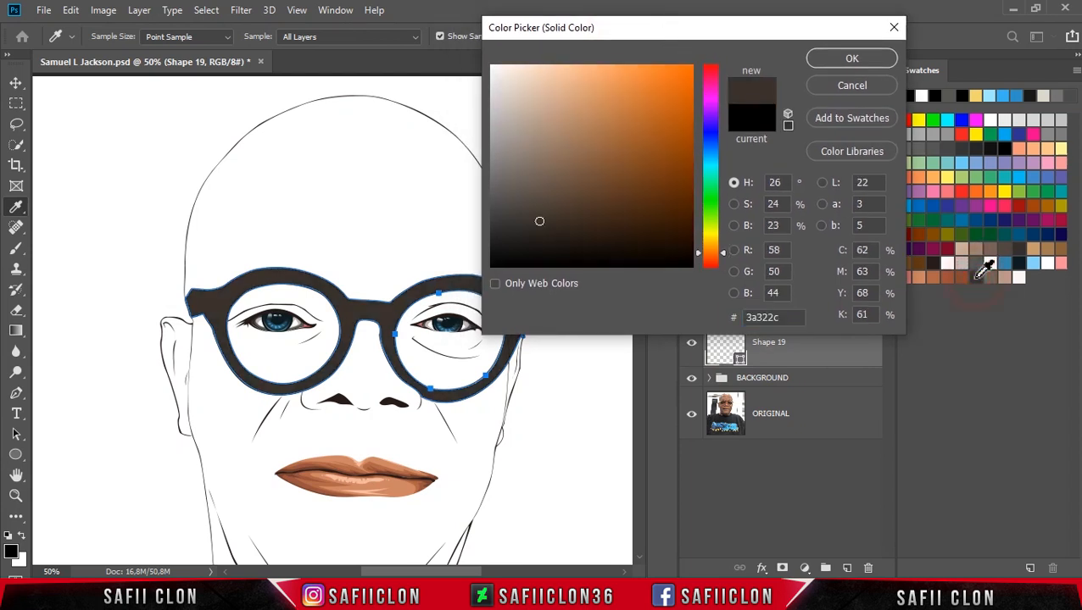
click(851, 58)
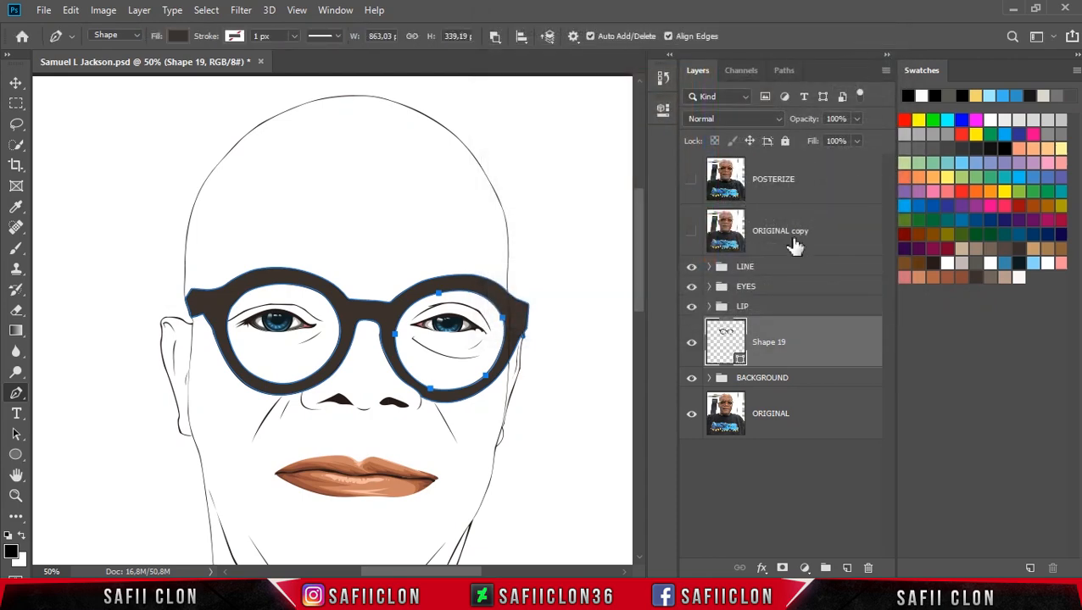
- Set the Pen tool to Shape mode with the New Layer path operation
click(816, 340)
click(496, 38)
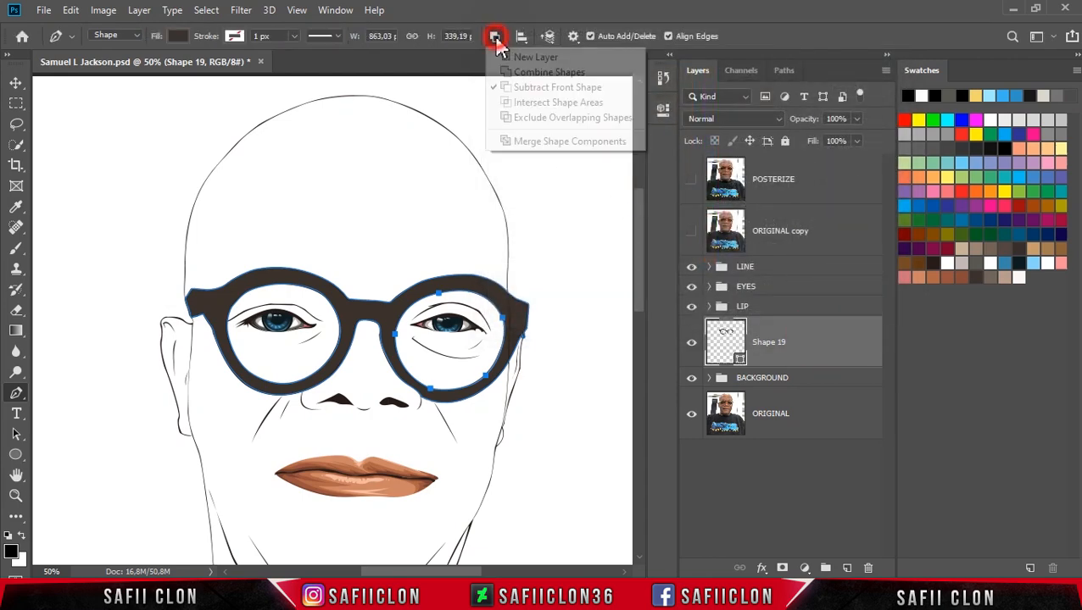
click(537, 59)
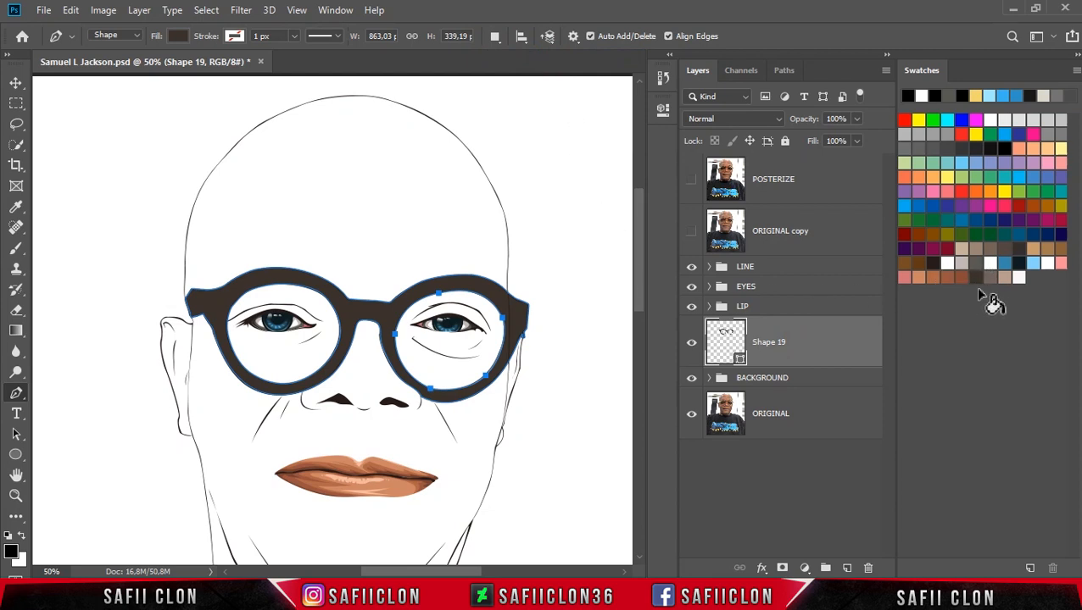
right_click(16, 393)
click(77, 394)
click(128, 38)
click(125, 61)
- Show the POSTERIZE layer and trace a closed shape around the light area on the frame's image-left end piece
key(ctrl+plus)
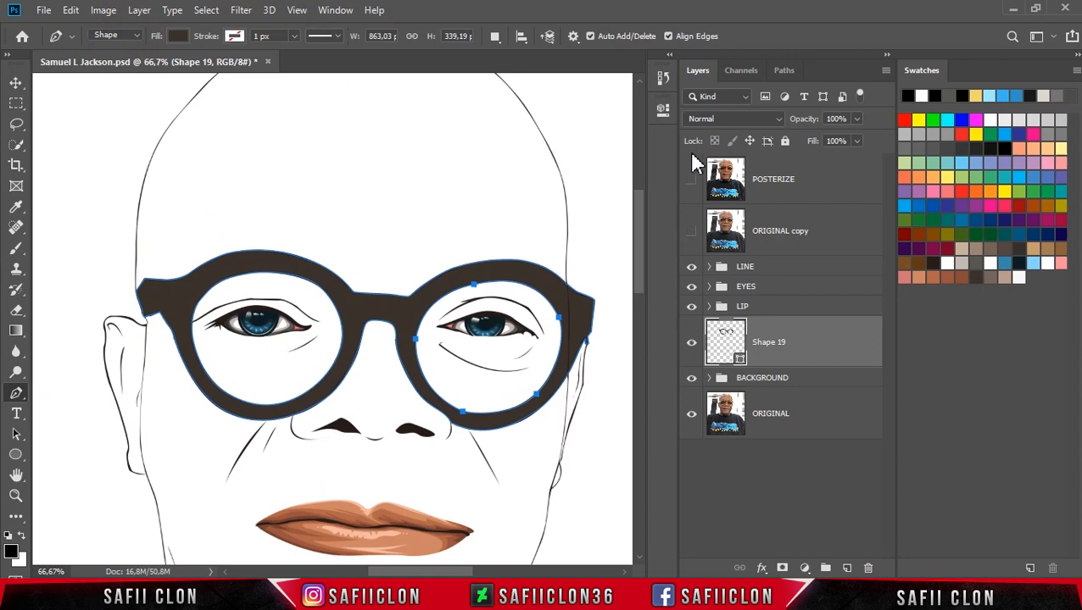
click(691, 179)
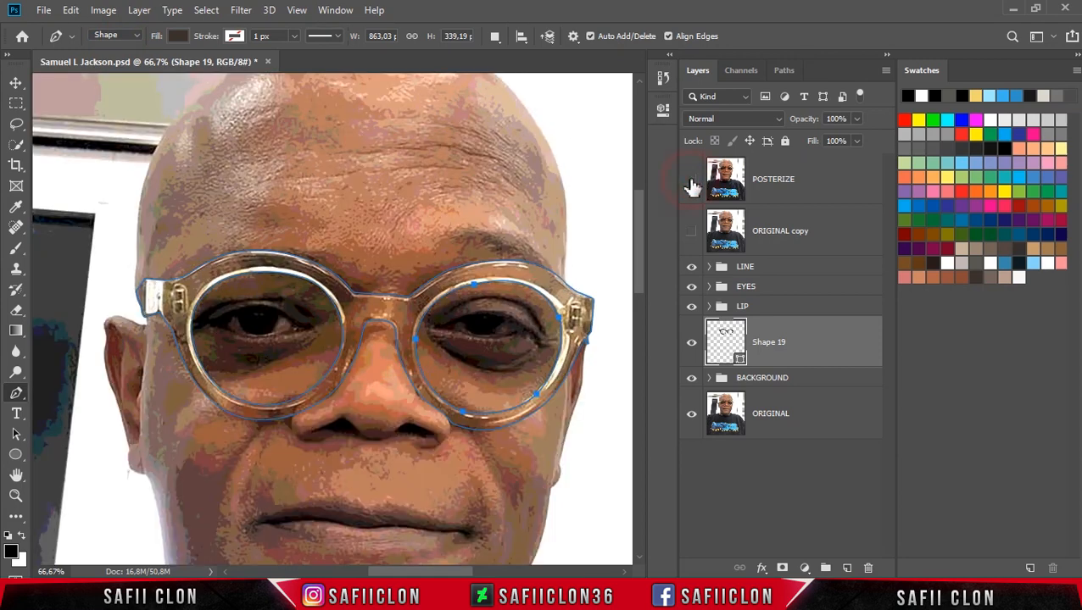
click(691, 180)
click(691, 181)
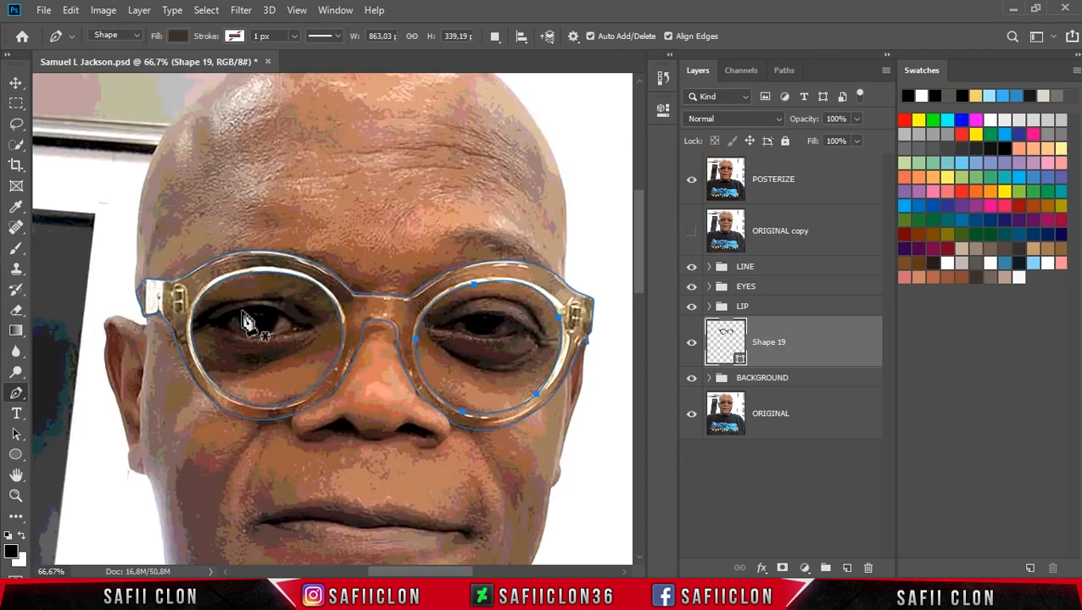
click(165, 278)
click(163, 321)
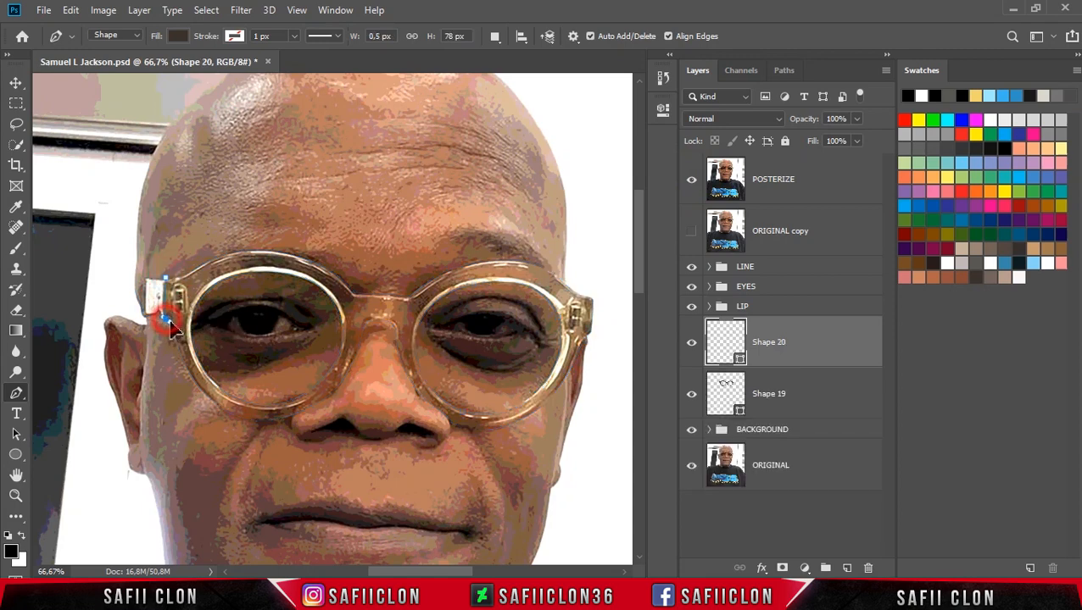
click(154, 326)
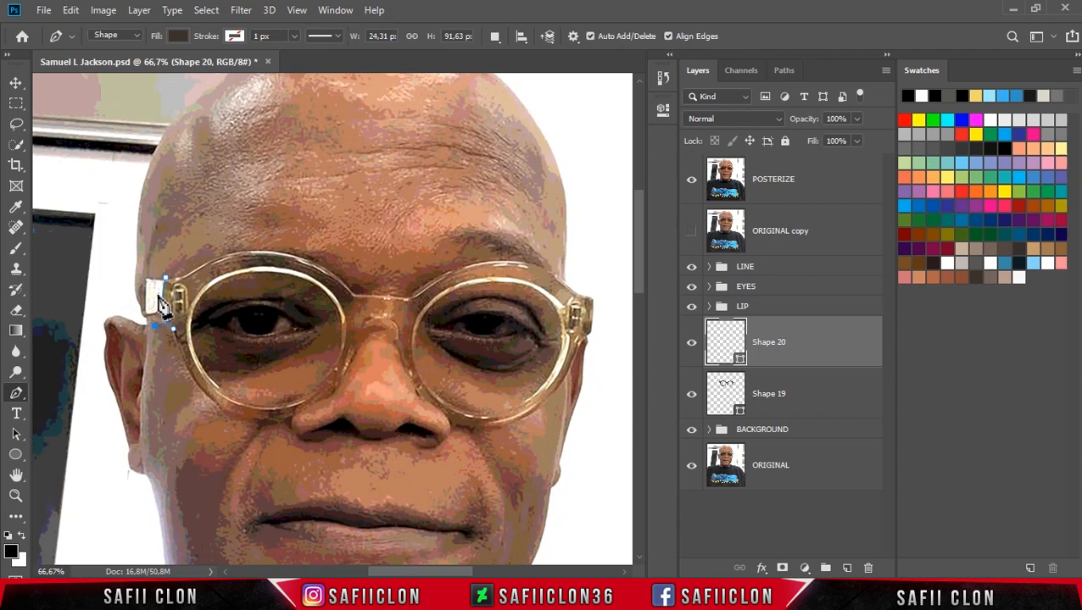
click(157, 294)
click(152, 314)
click(144, 321)
drag(149, 290, 147, 266)
click(165, 278)
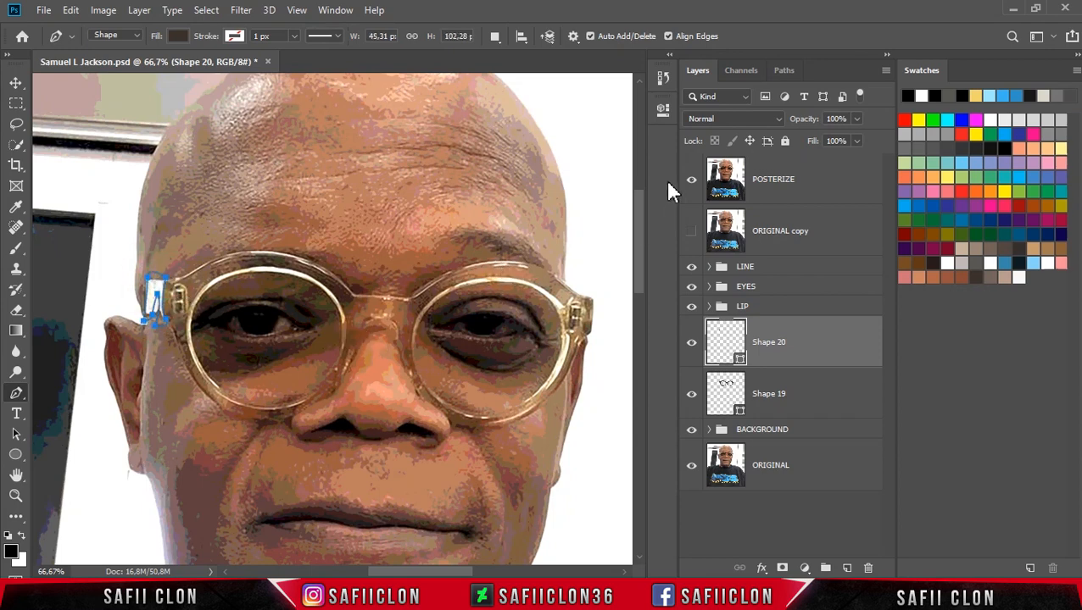
- Hide the POSTERIZE layer and fill the end-piece shape with the lighter brown swatch 72645c
click(690, 182)
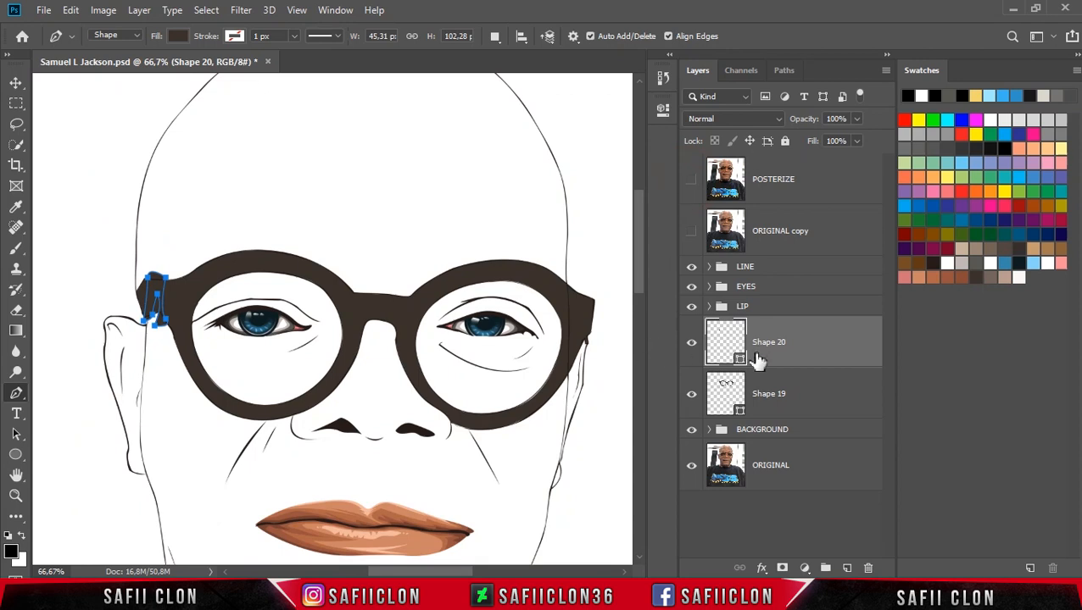
double_click(736, 359)
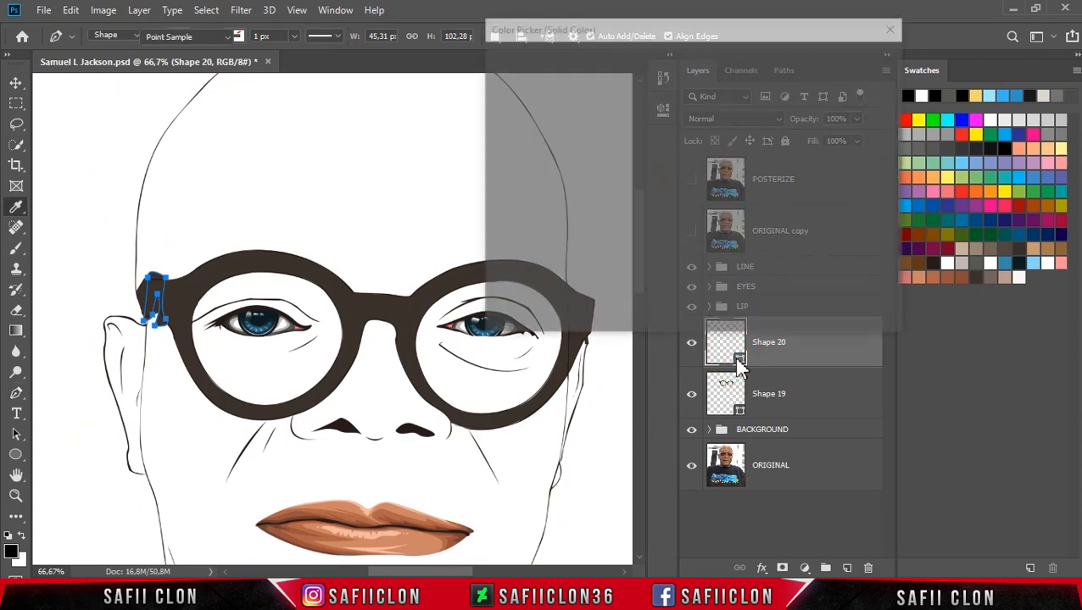
click(989, 277)
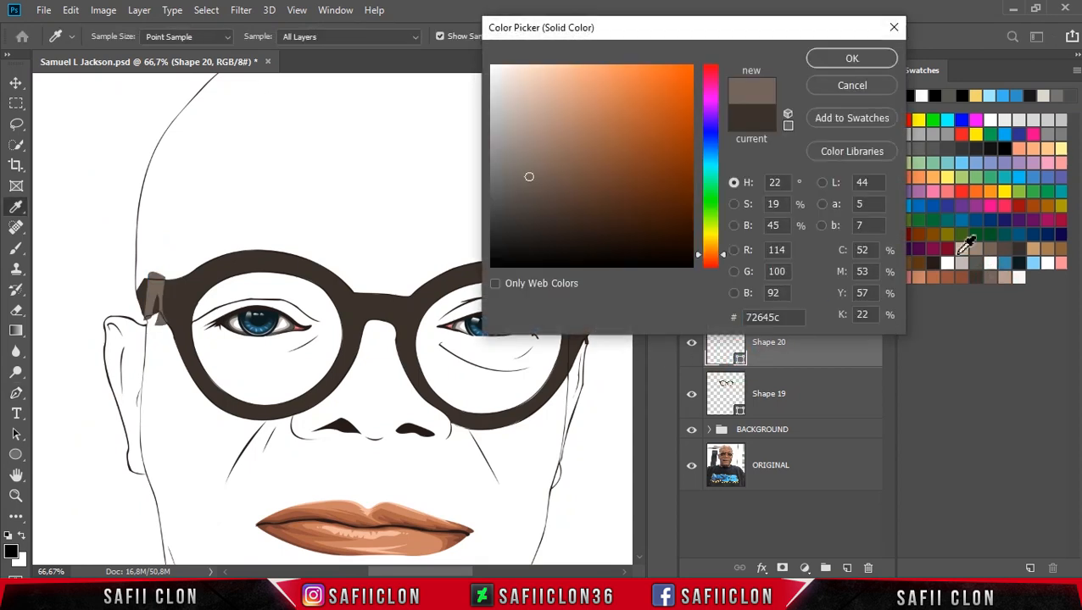
click(852, 58)
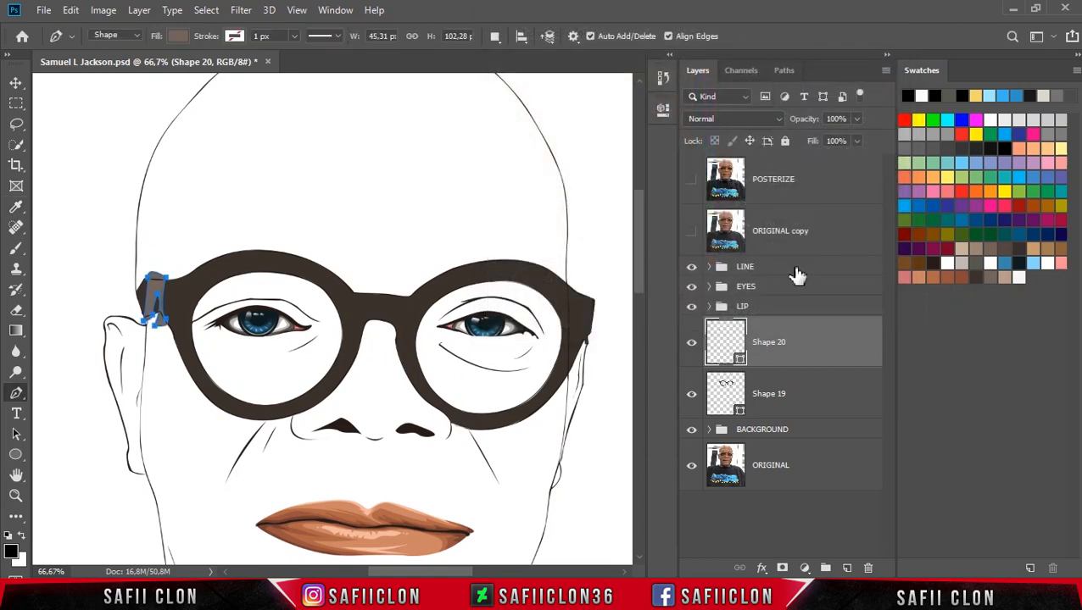
- Clip the end-piece shape to the glasses frame layer and set the path operation to Combine Shapes
right_click(823, 353)
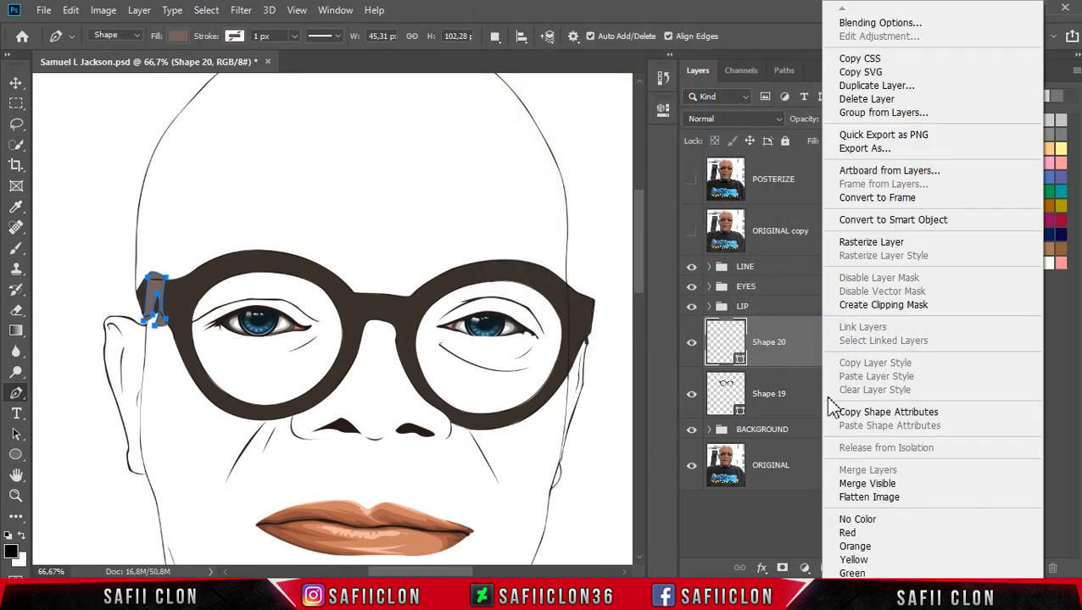
click(886, 307)
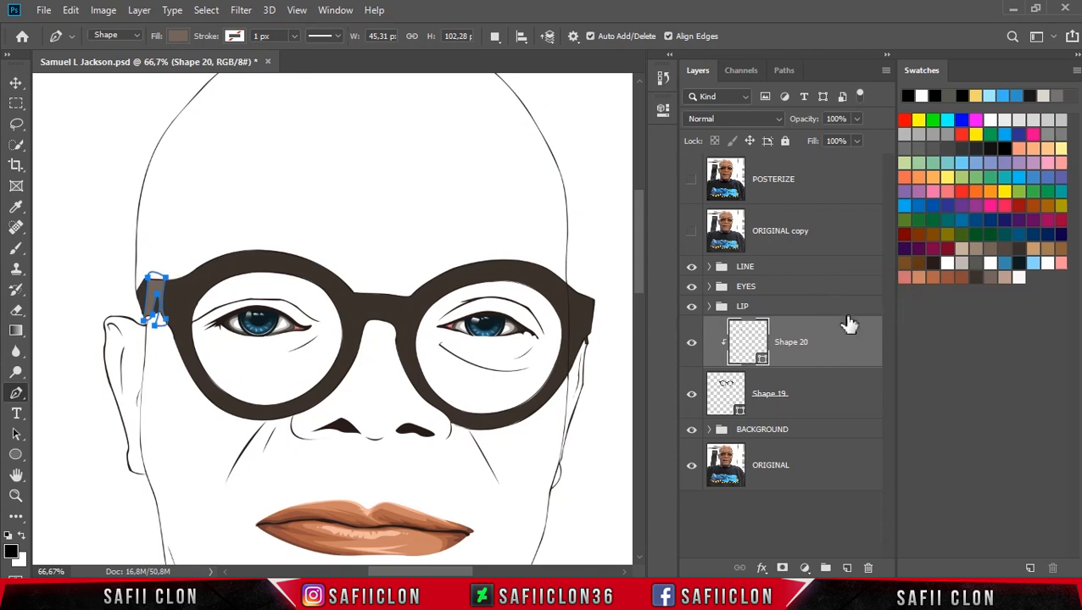
click(495, 36)
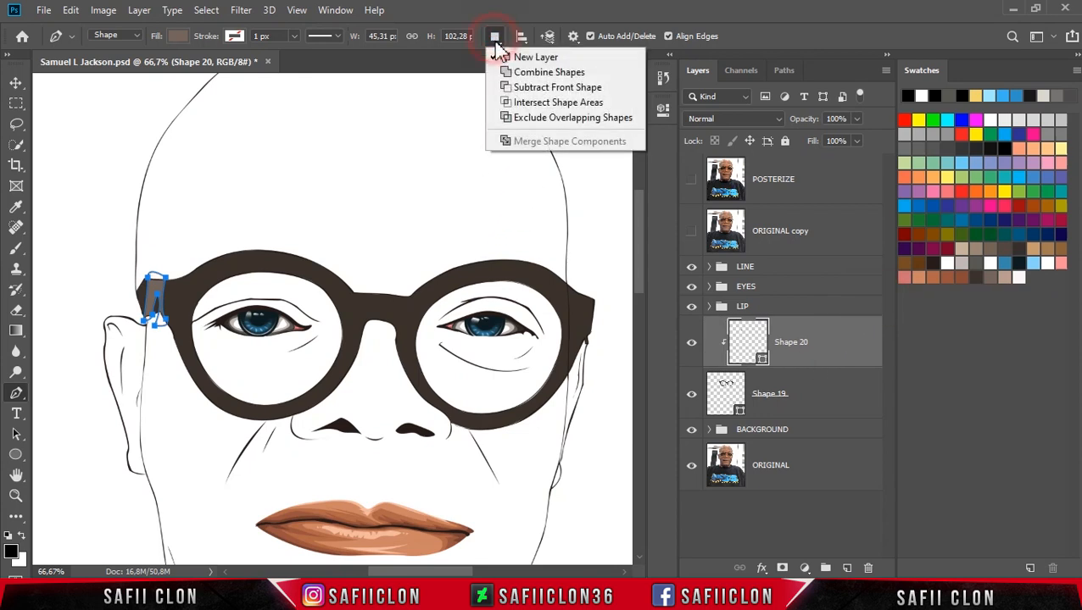
click(539, 75)
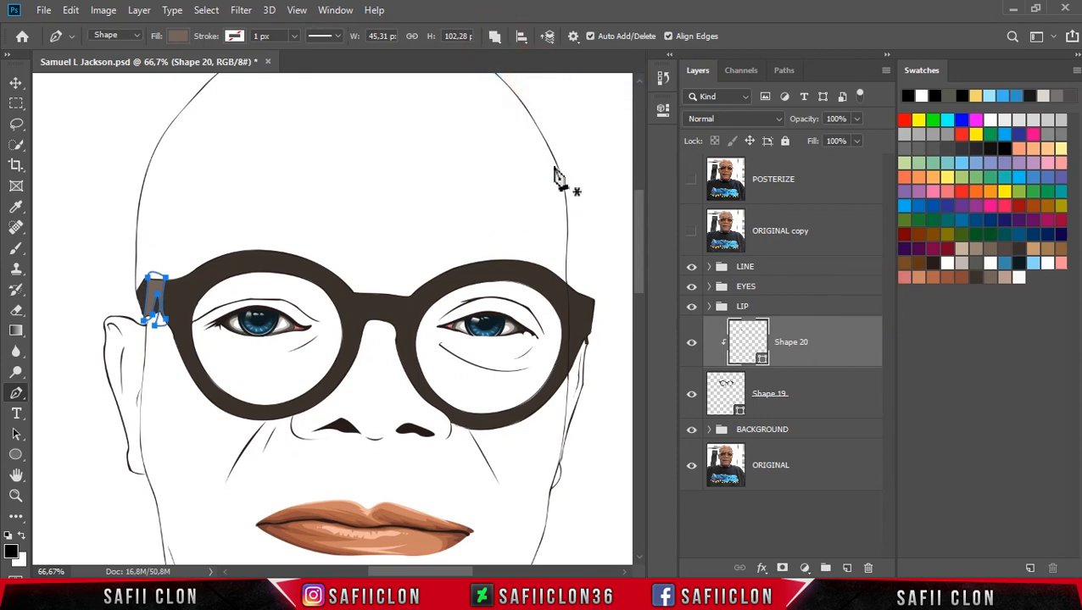
- Show the POSTERIZE layer and trace a narrow sliver on the nose side of the image-left rim
click(691, 184)
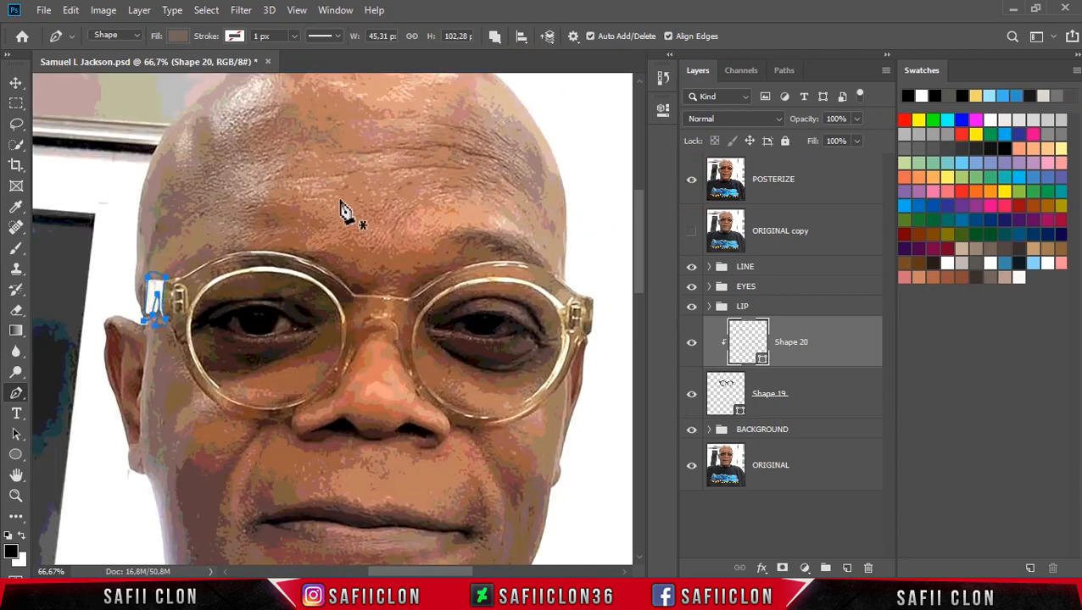
click(351, 340)
click(336, 401)
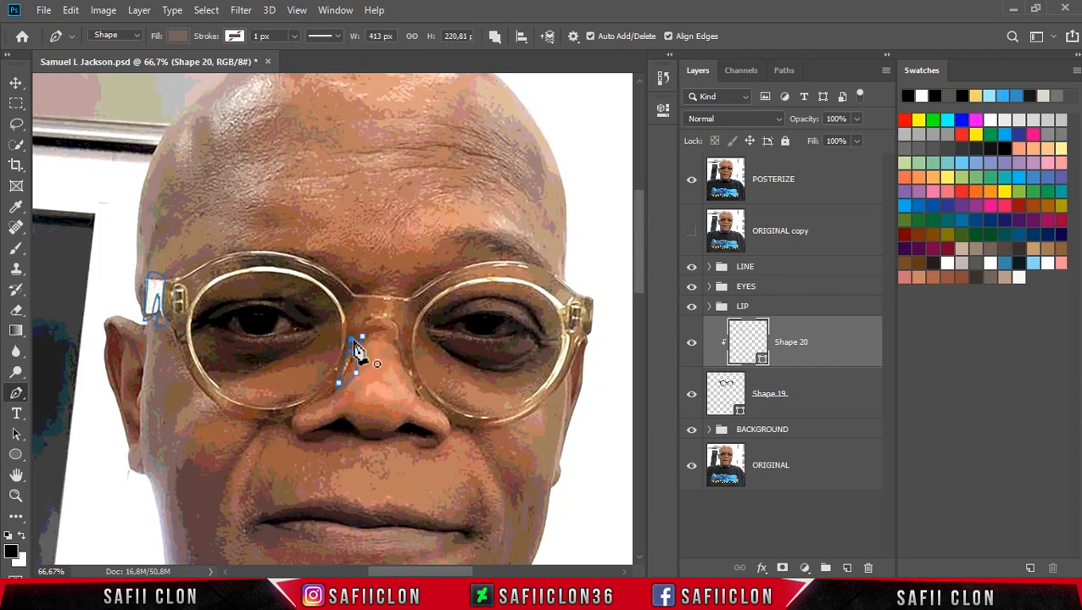
- Trace the lighter band around the image-left lens rim as a closed path and hide the POSTERIZE layer
drag(438, 572, 420, 573)
click(343, 278)
drag(319, 333, 320, 359)
drag(367, 414, 370, 410)
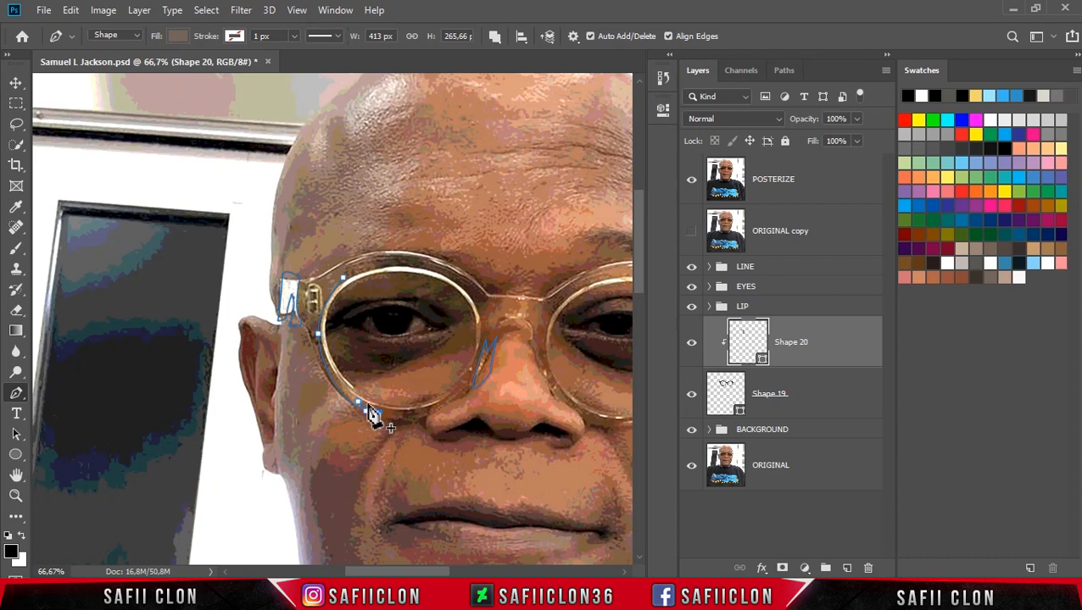
drag(465, 383, 509, 331)
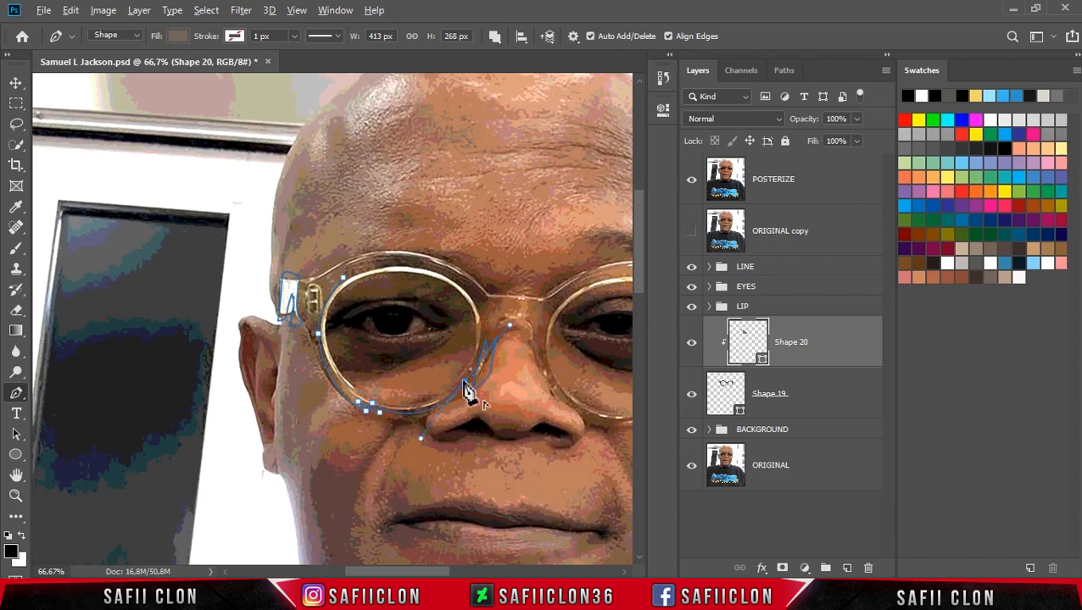
click(480, 316)
drag(352, 323, 319, 337)
click(691, 179)
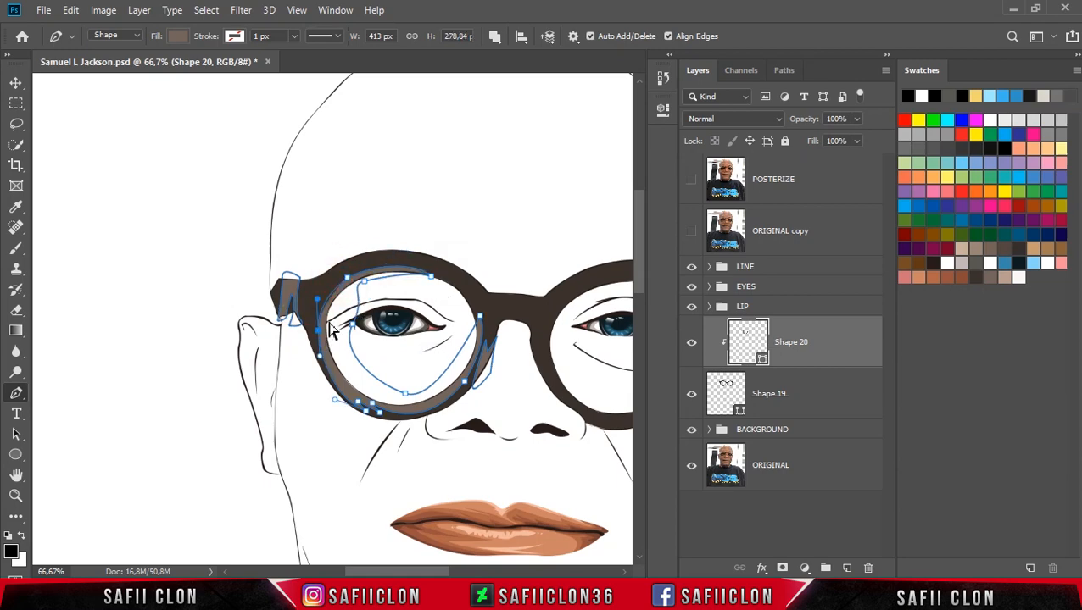
- Trace the lighter area over the nose bridge and down the nose side of the image-right rim as a closed path
drag(428, 570, 449, 571)
click(691, 179)
click(382, 328)
drag(394, 302, 402, 301)
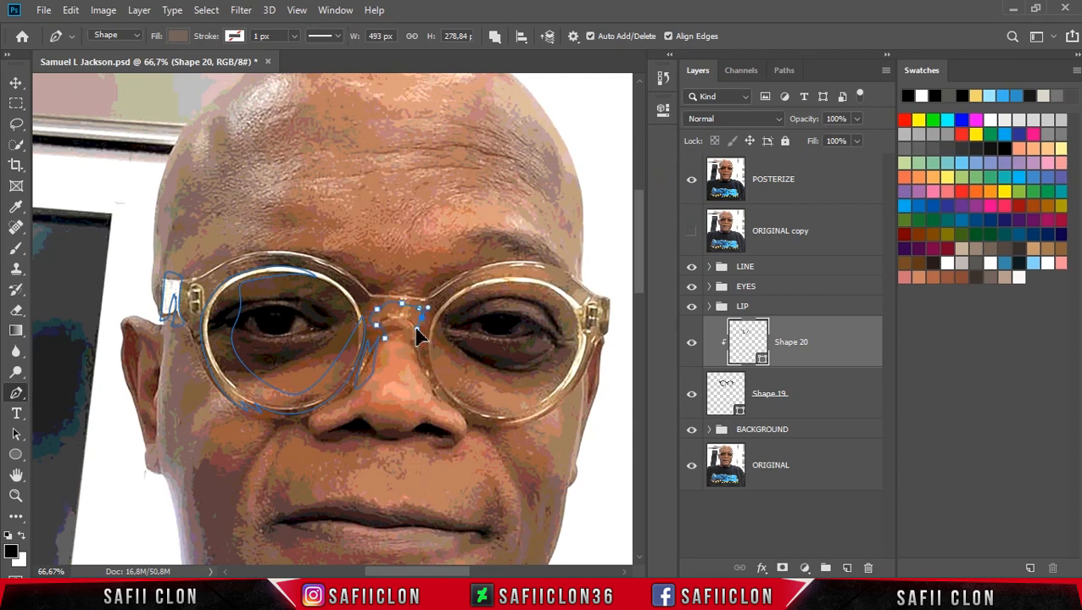
click(691, 179)
click(468, 419)
click(383, 329)
- Trace the lighter band around the top and outer side of the image-right lens rim as a closed path
click(691, 179)
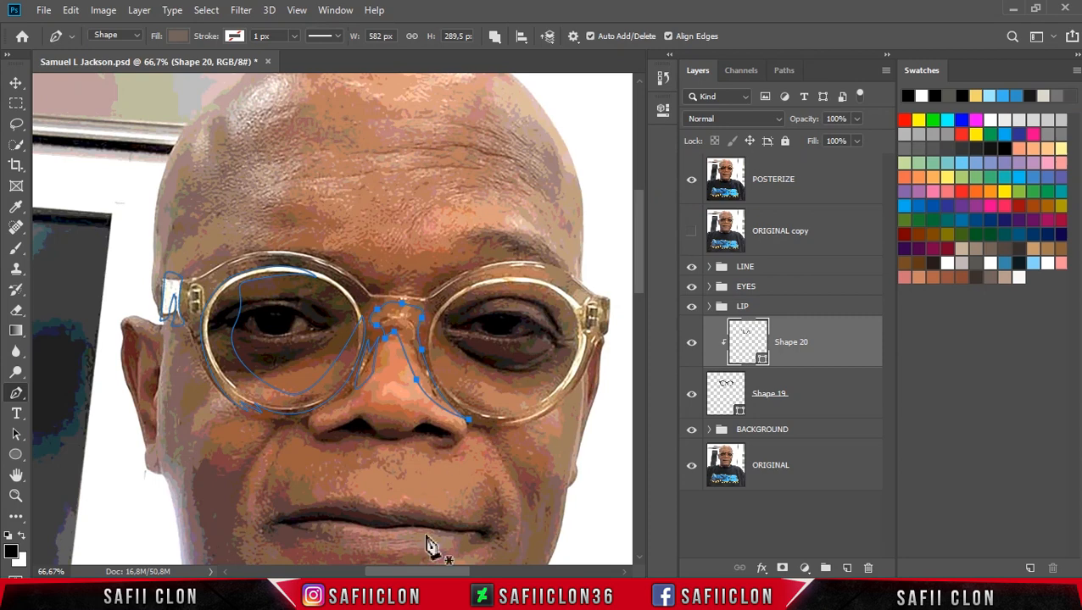
scroll(489, 389, right, 2)
drag(386, 290, 393, 297)
drag(481, 269, 508, 312)
click(515, 330)
drag(497, 384, 485, 399)
drag(434, 425, 454, 424)
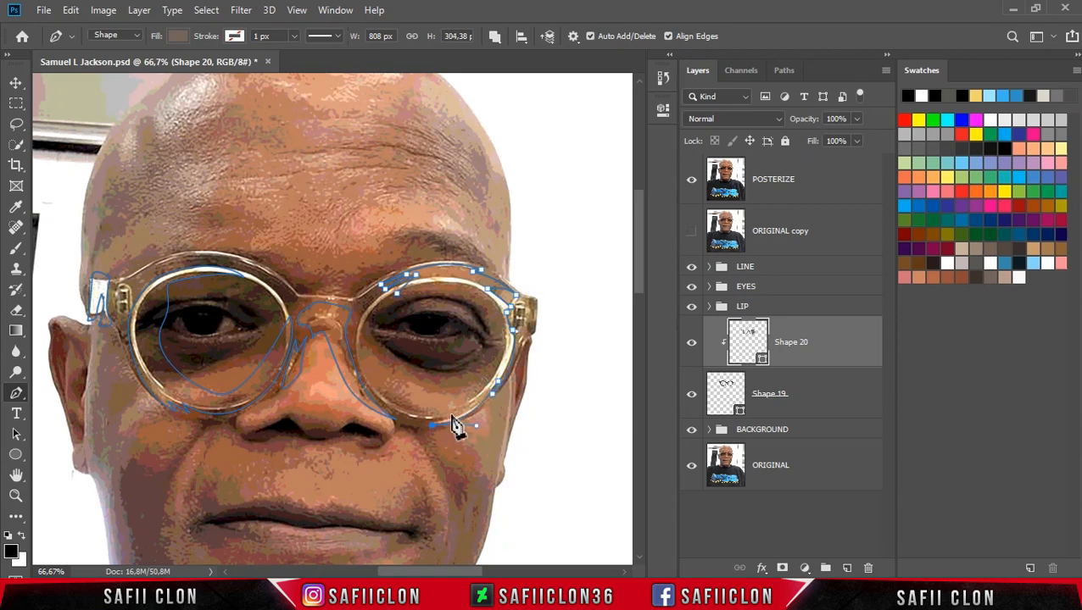
click(691, 180)
click(397, 291)
click(691, 180)
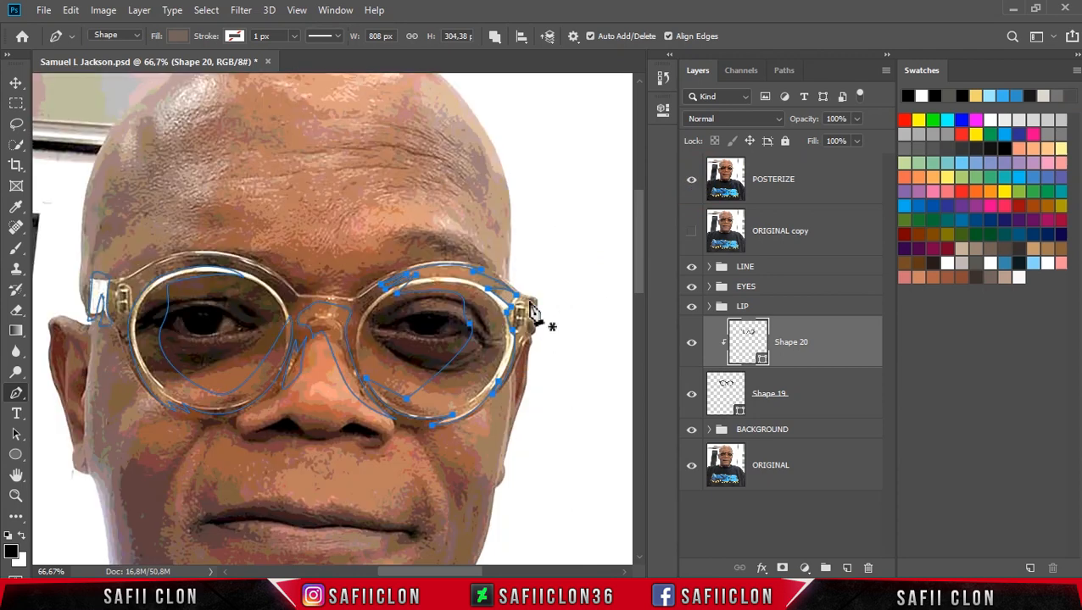
- Trace the lighter area on the image-right end piece and hide the POSTERIZE layer and the path outlines
click(539, 310)
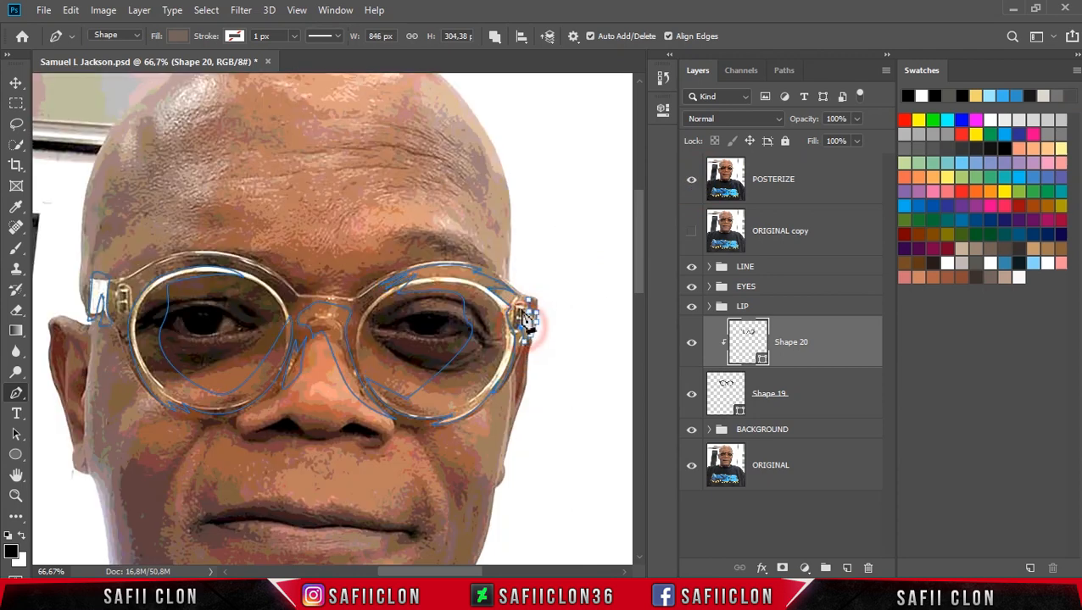
click(691, 180)
key(Return)
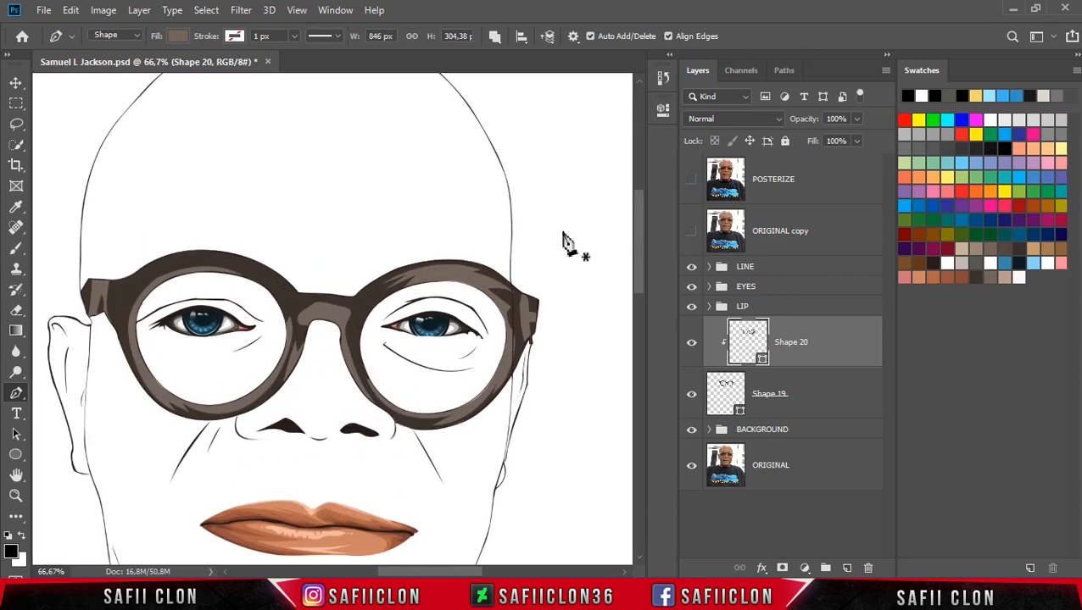
- Set the path operation to New Layer and show the POSTERIZE layer over the image-left lens
click(494, 38)
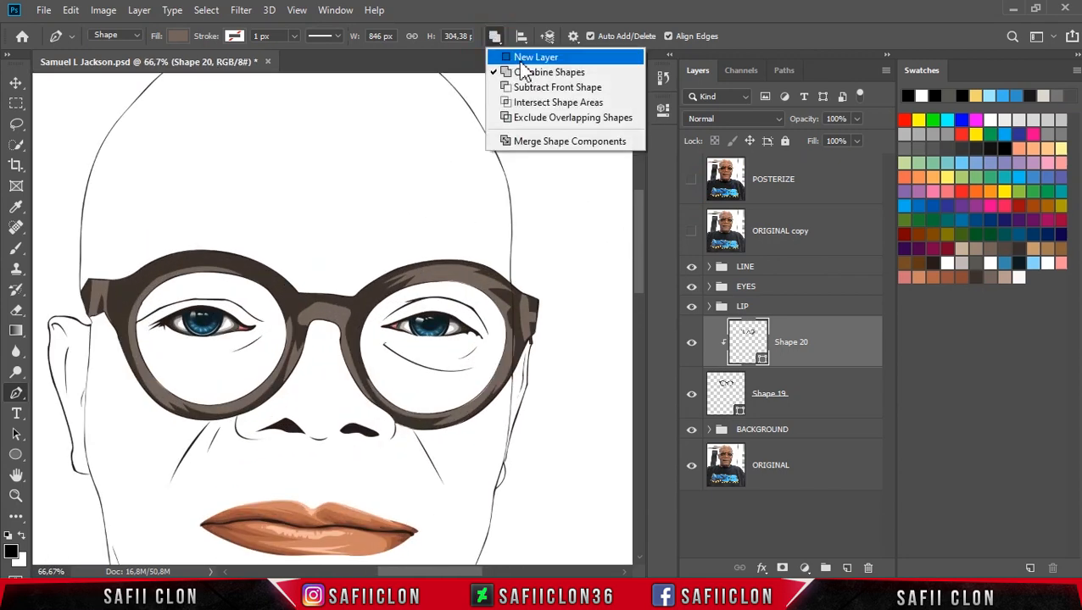
click(524, 58)
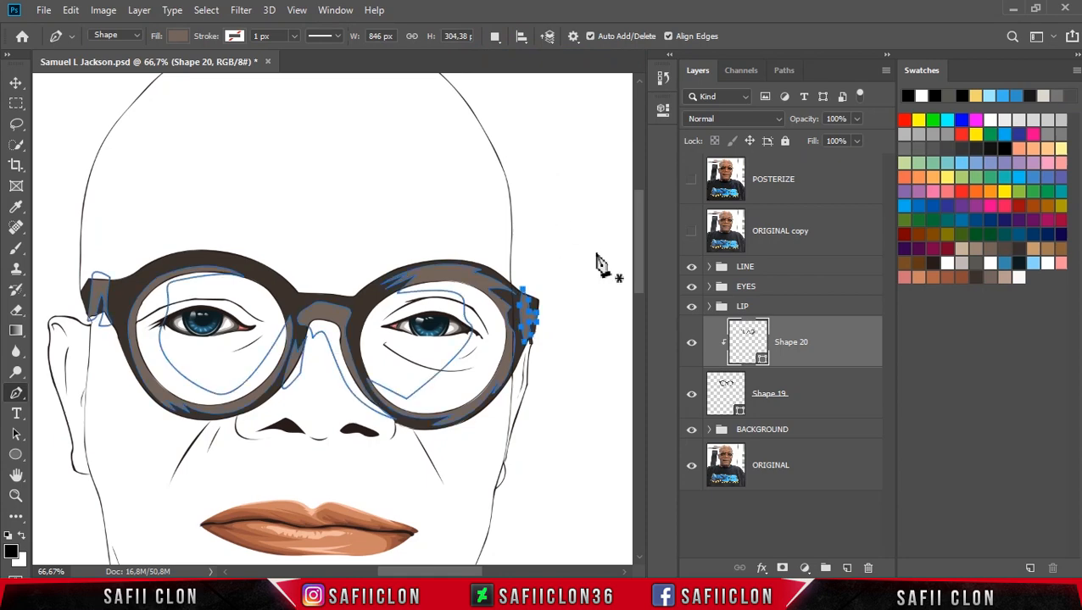
click(691, 183)
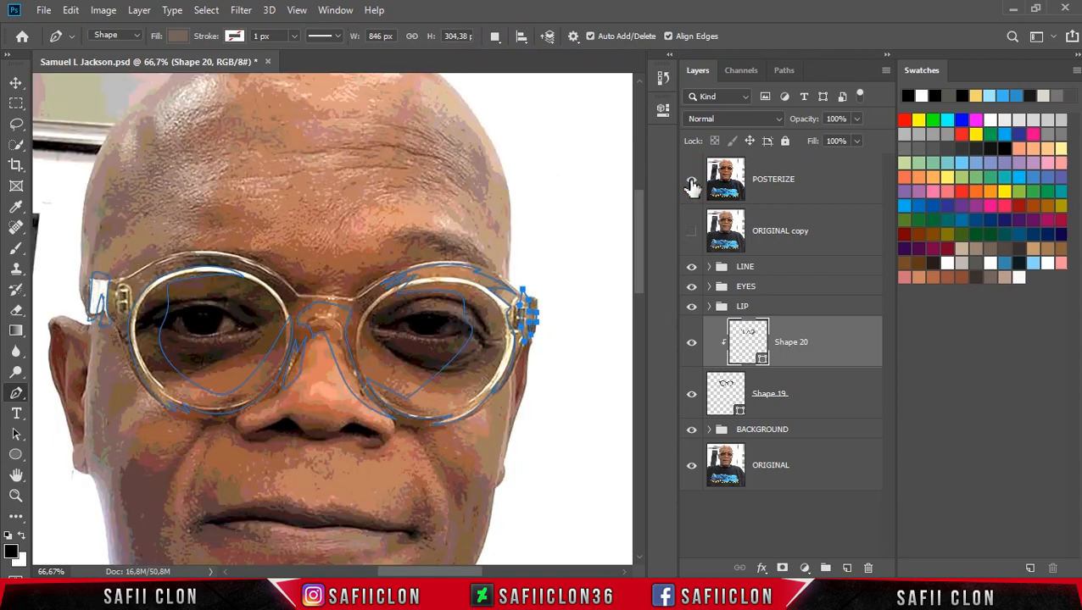
scroll(402, 271, up, 1)
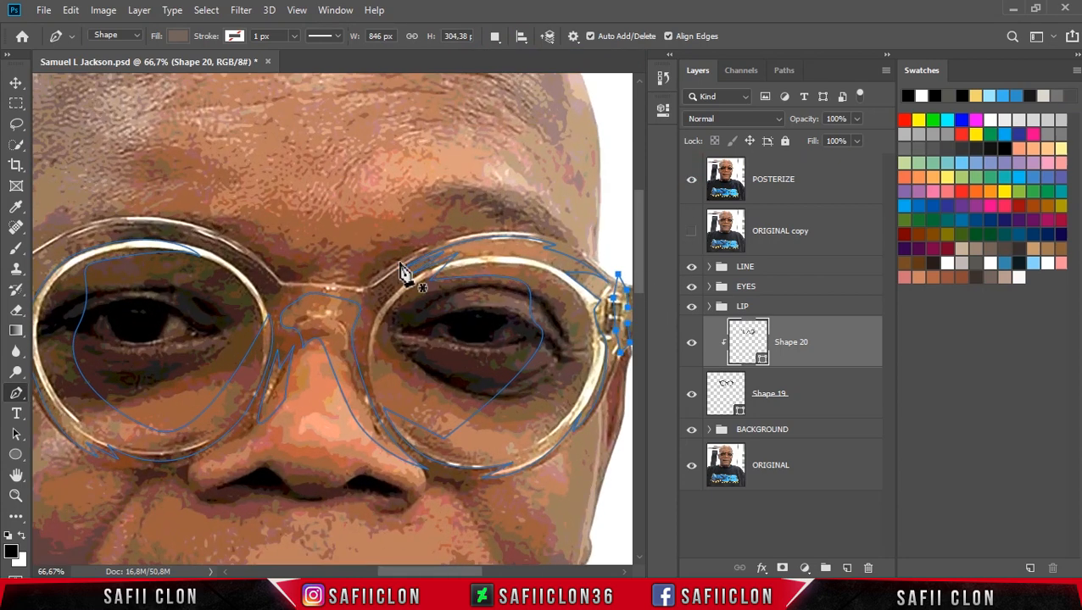
drag(429, 571, 408, 571)
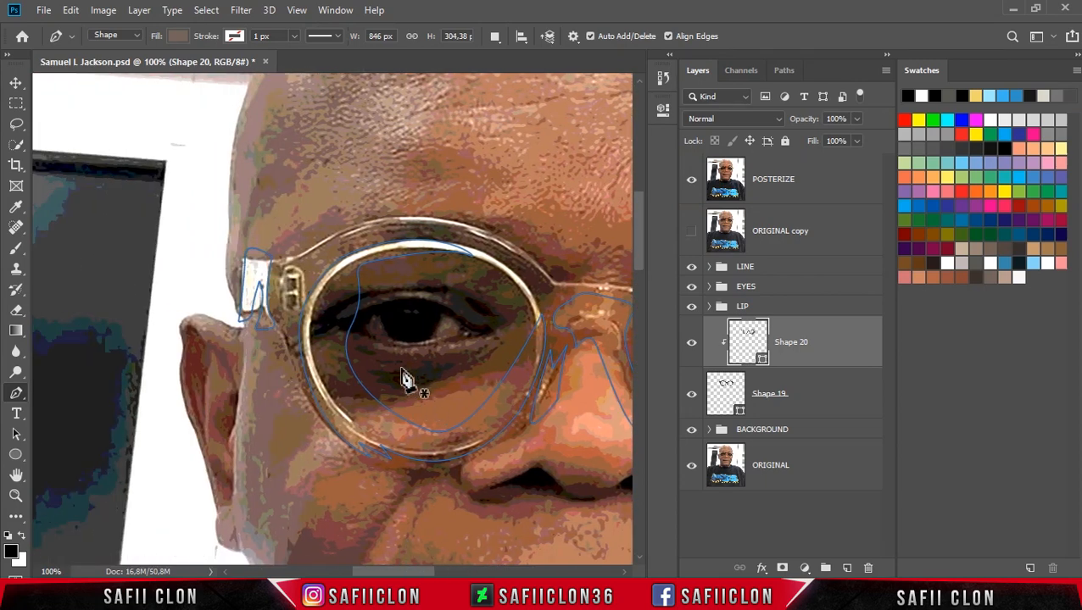
- Trace the bright inner-edge highlight around the image-left lens rim as a closed path on a new shape layer and hide POSTERIZE
click(532, 373)
click(541, 336)
drag(487, 254, 384, 249)
drag(322, 285, 302, 312)
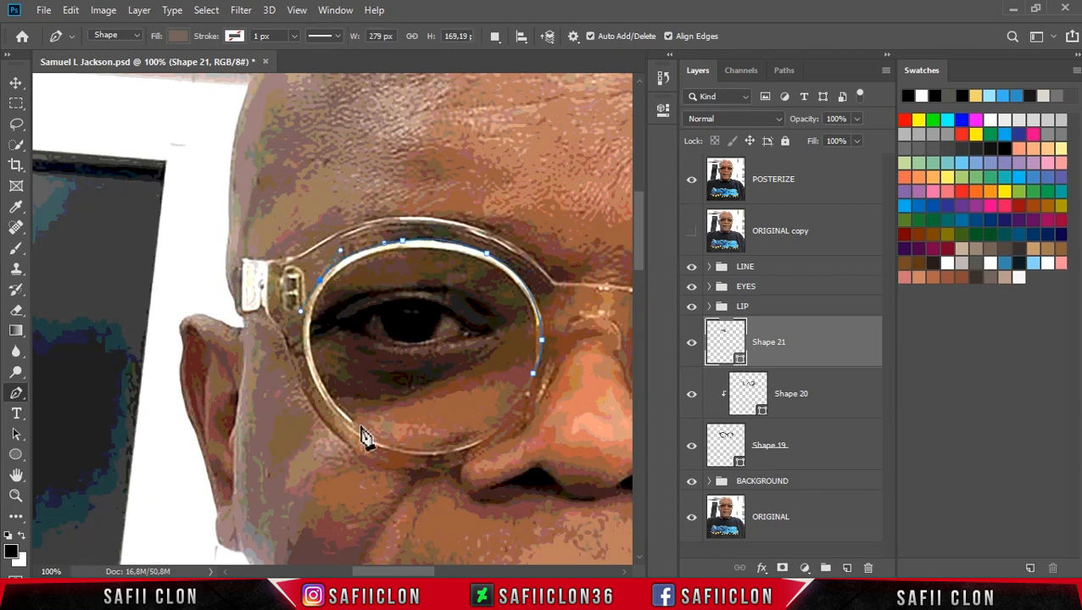
drag(330, 407, 393, 454)
click(333, 347)
click(345, 295)
drag(403, 267, 468, 277)
click(690, 185)
drag(509, 309, 514, 341)
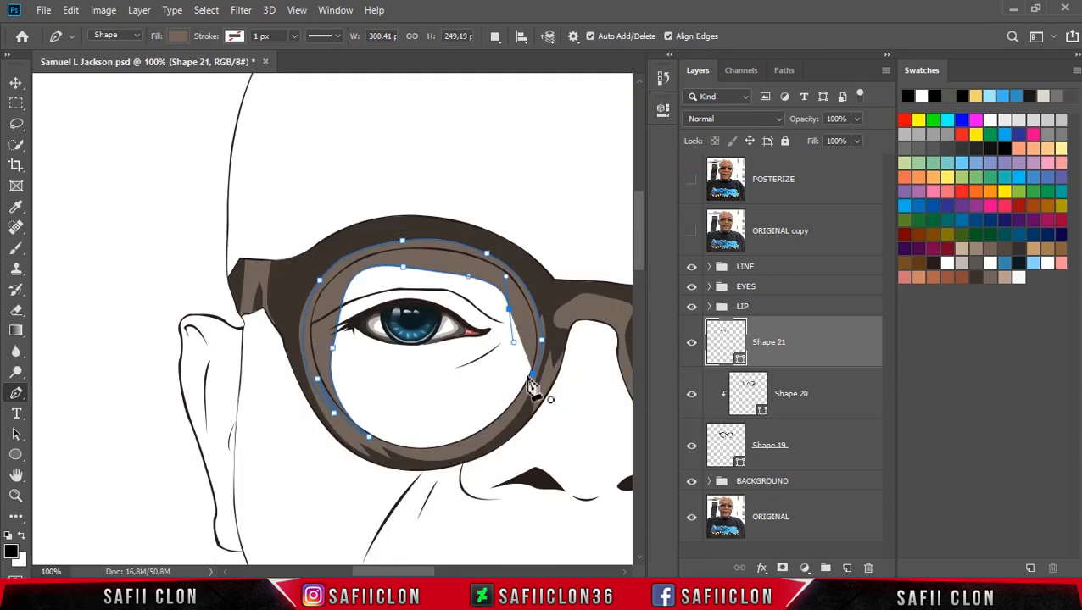
click(518, 372)
click(533, 374)
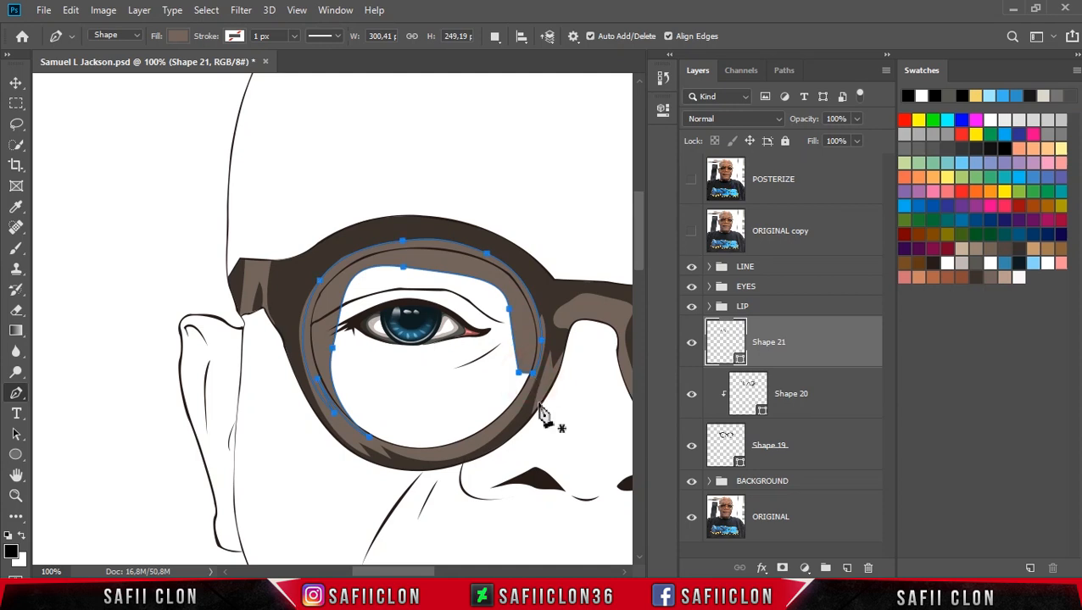
- Fill the new rim highlight with the b79d8d swatch and clip it to the glasses frame layer
double_click(737, 361)
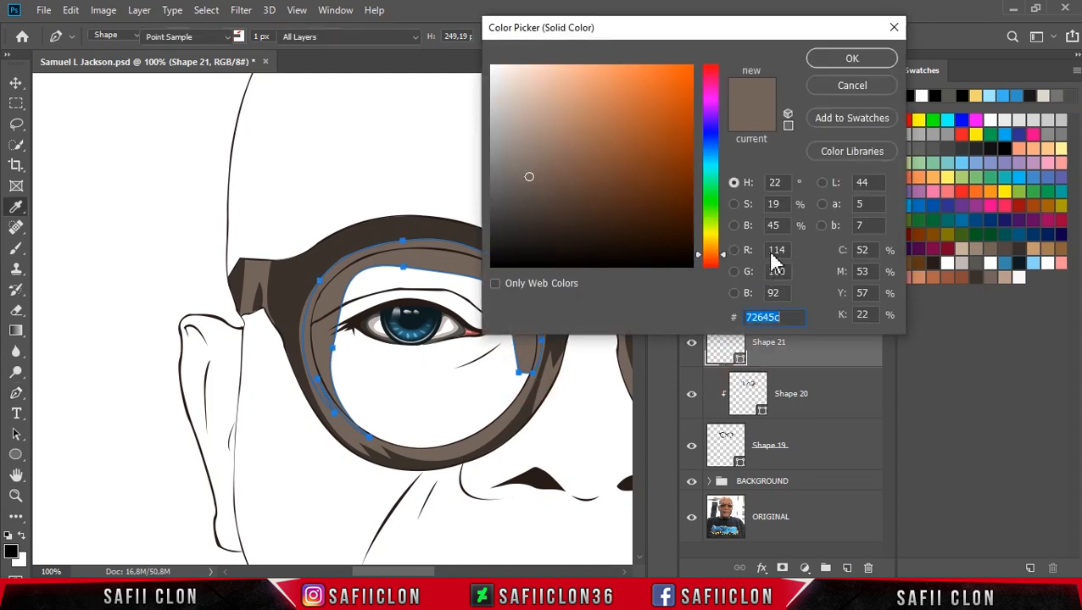
click(1011, 278)
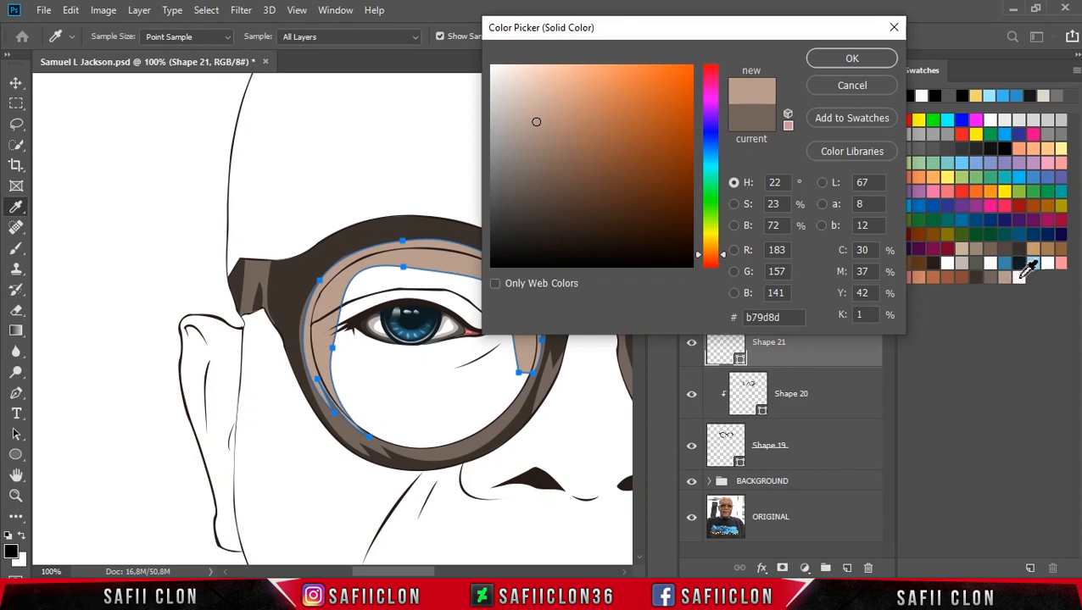
click(1021, 279)
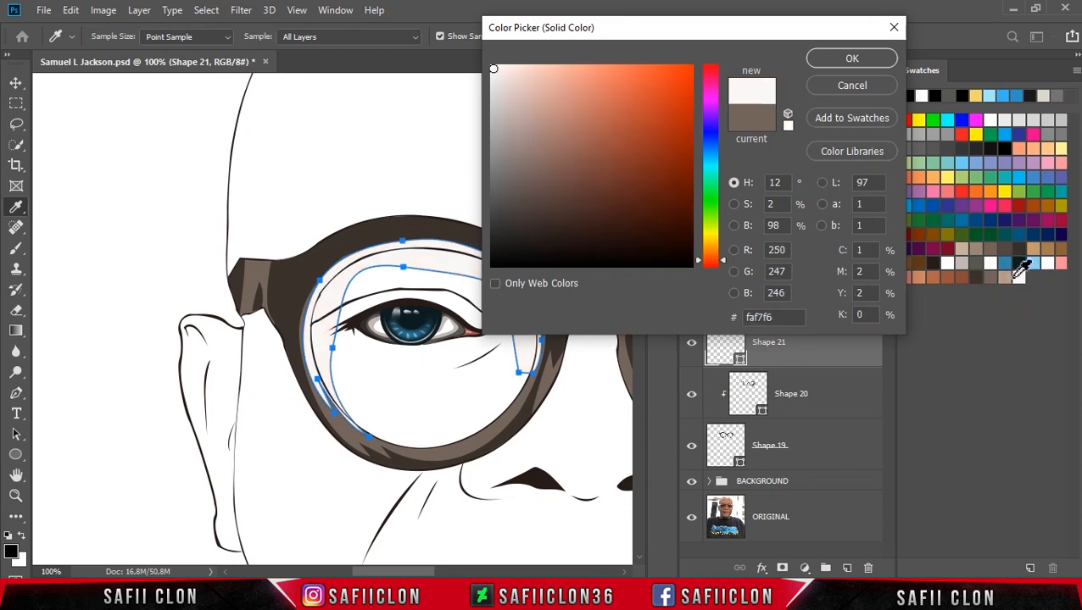
click(1009, 278)
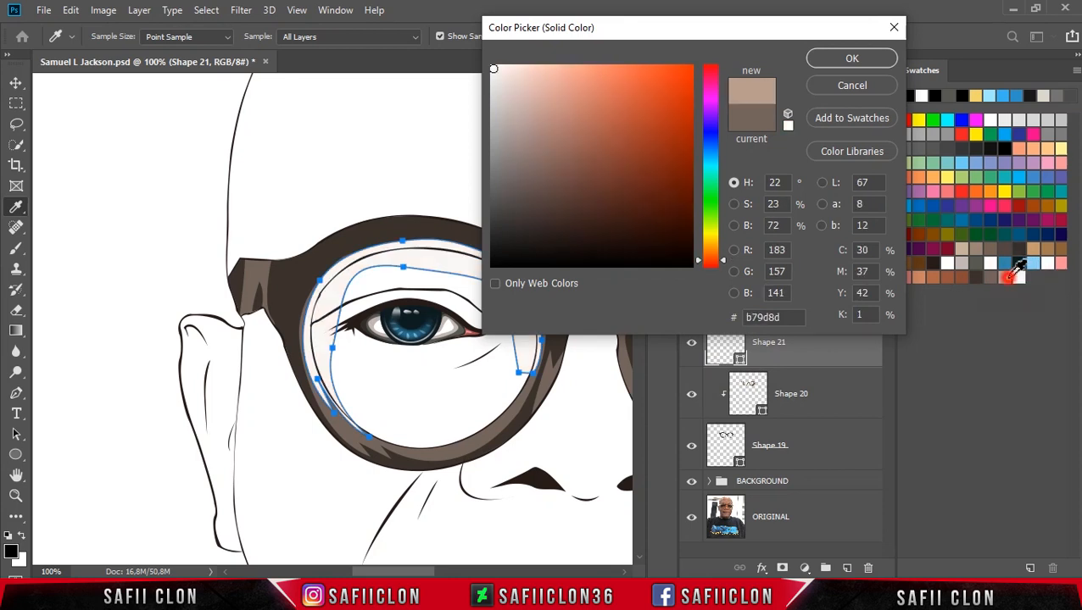
click(850, 61)
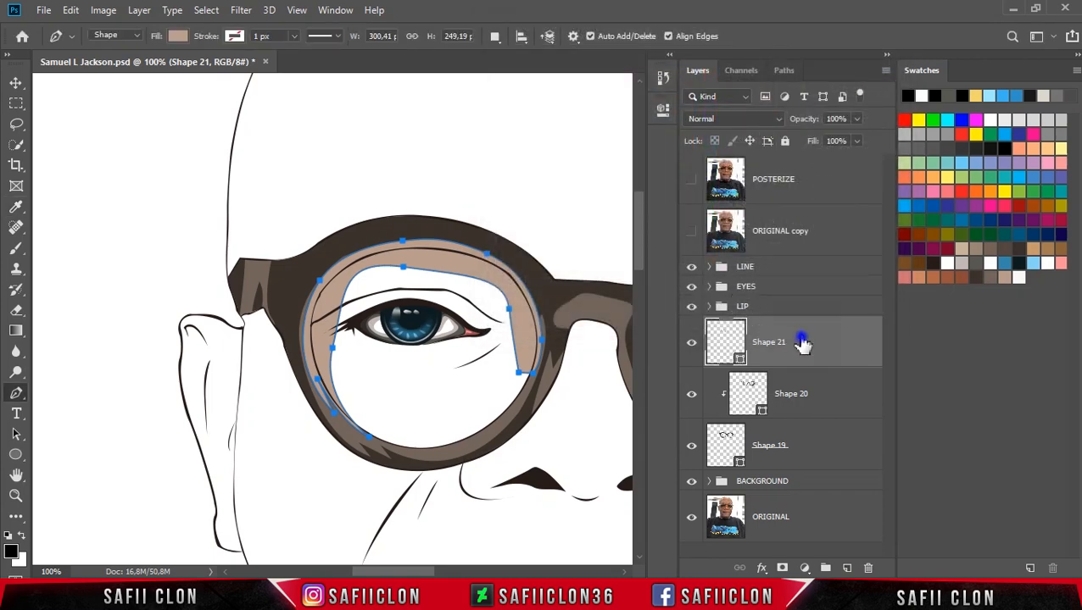
right_click(801, 344)
click(848, 306)
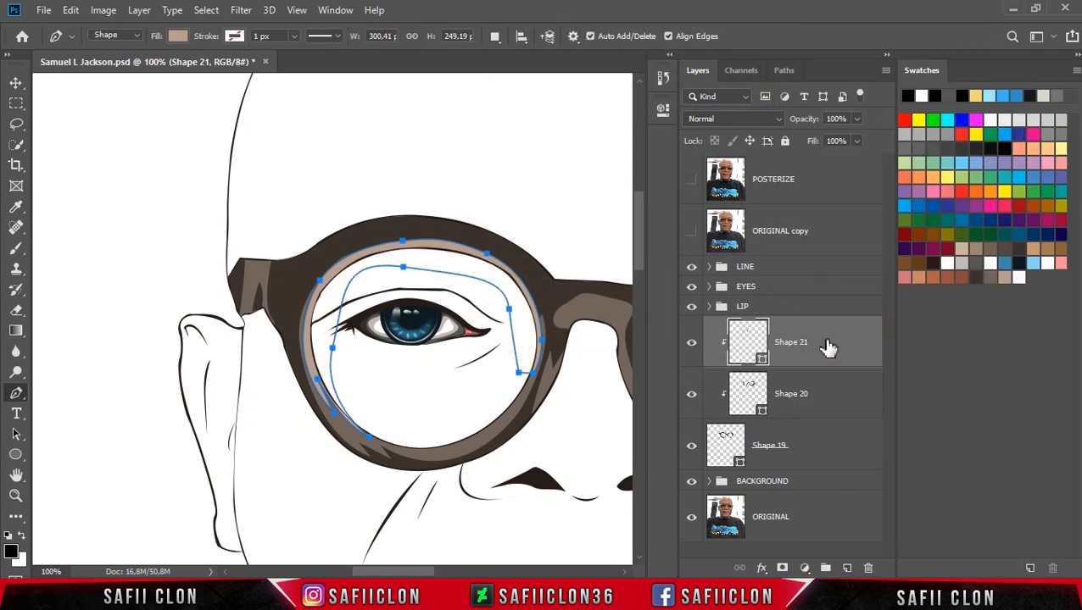
- Lighten the rim highlight's fill color to e0b298
double_click(763, 360)
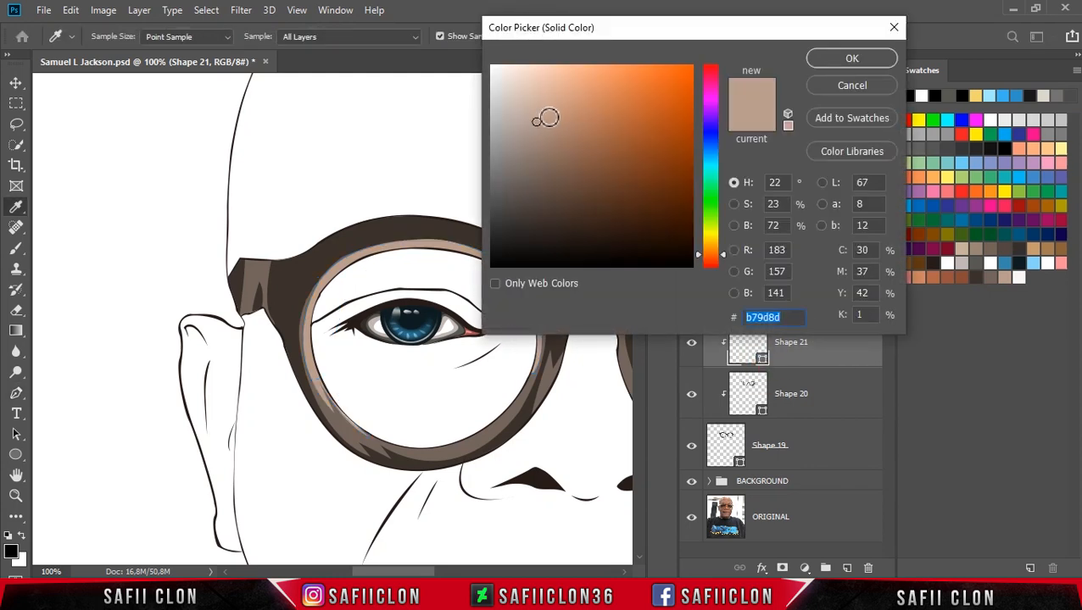
click(550, 114)
click(553, 103)
click(557, 94)
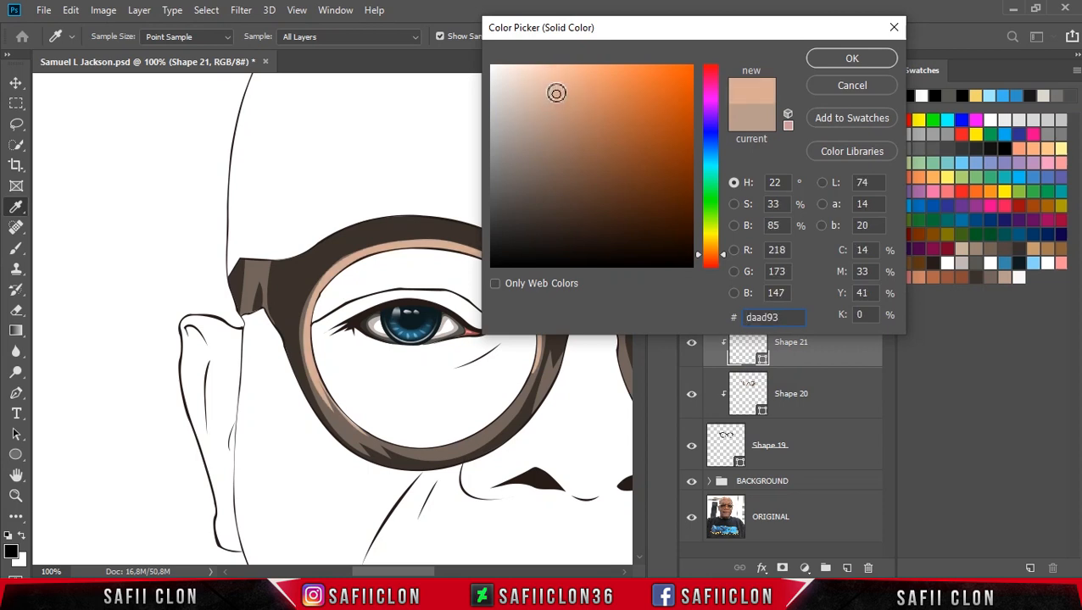
click(555, 89)
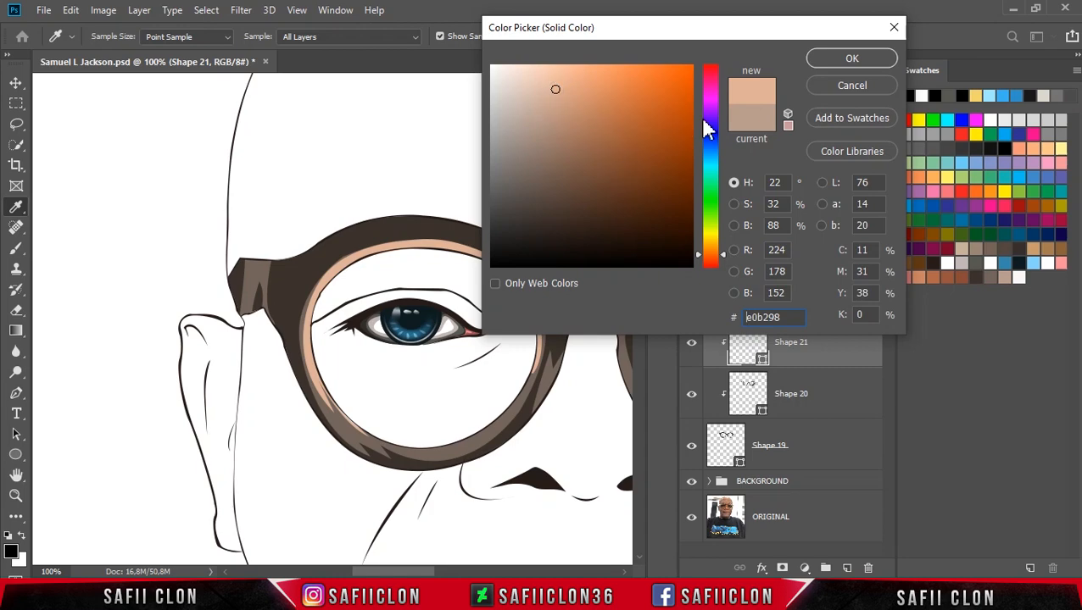
click(848, 63)
- Set the path operation to Combine Shapes for the rim highlight layer
click(810, 341)
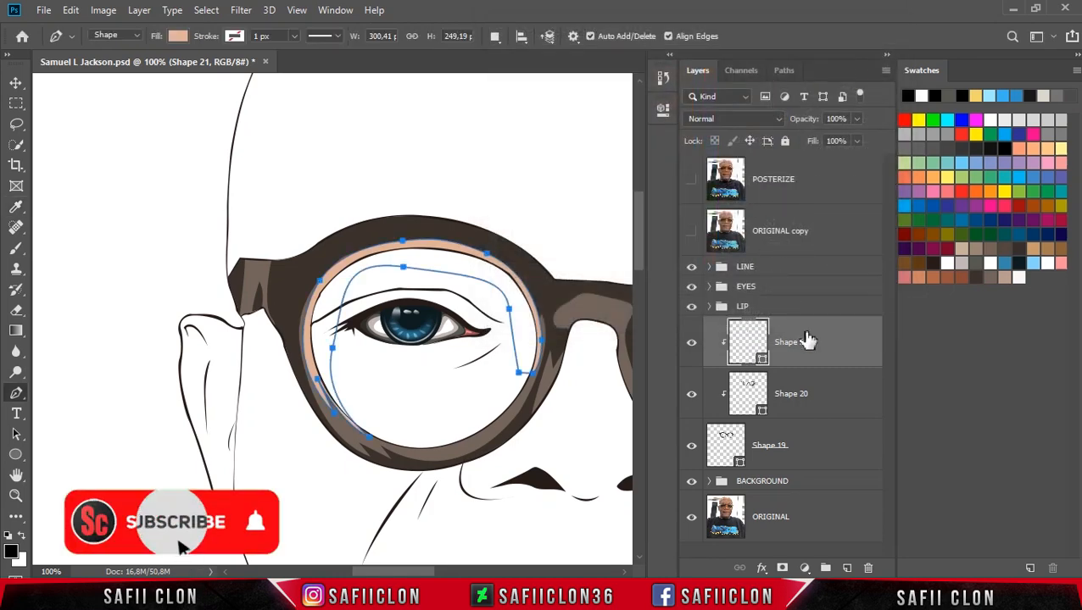
click(496, 36)
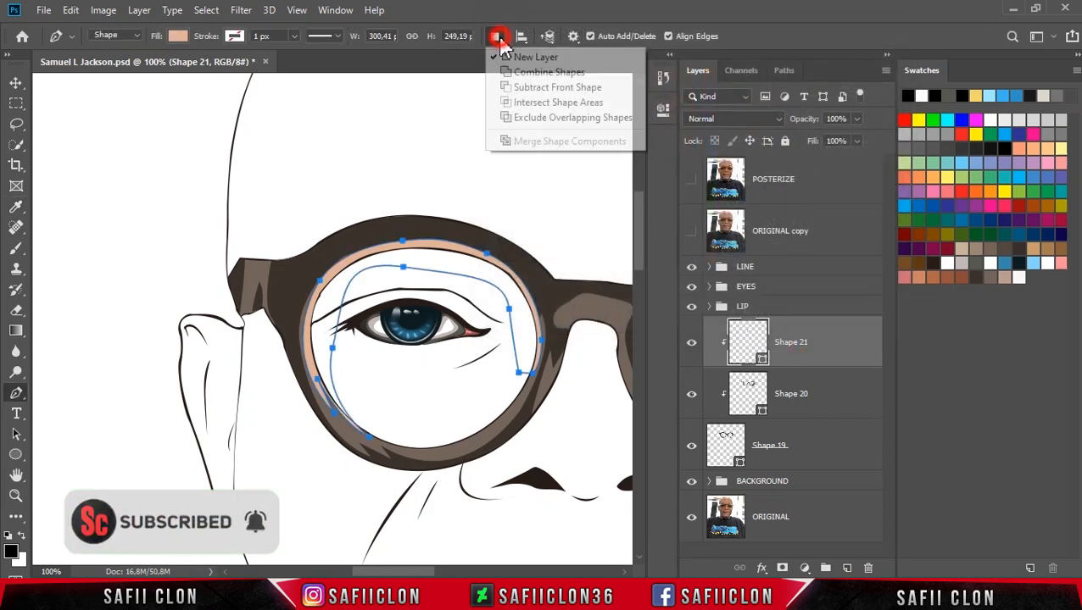
click(534, 74)
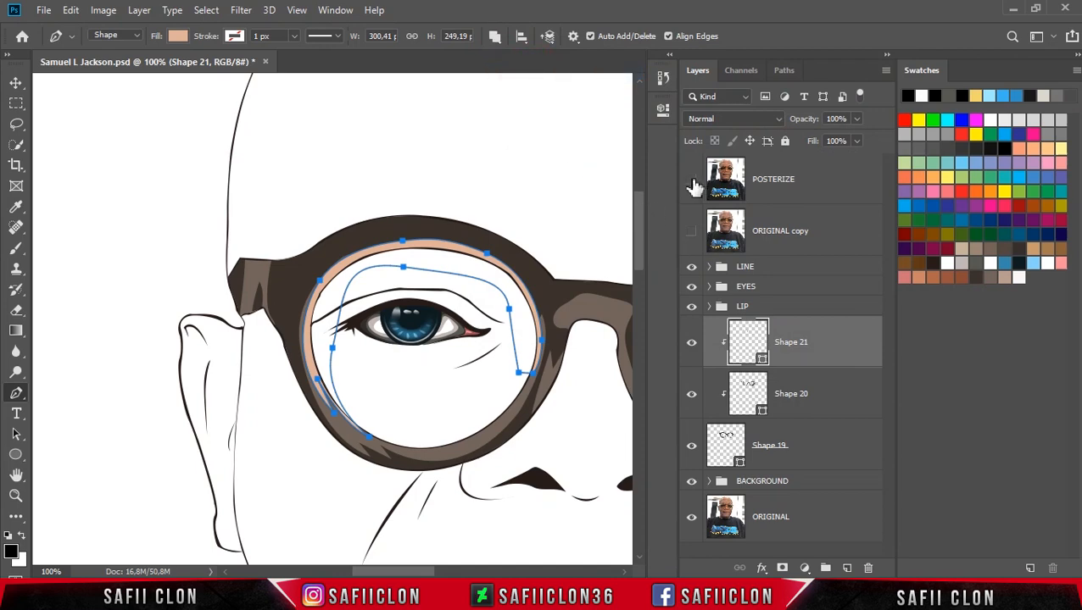
- Show the POSTERIZE layer and trace a narrow highlight on the outer upper edge of the image-left rim, beside the end piece
scroll(473, 196, down, 1)
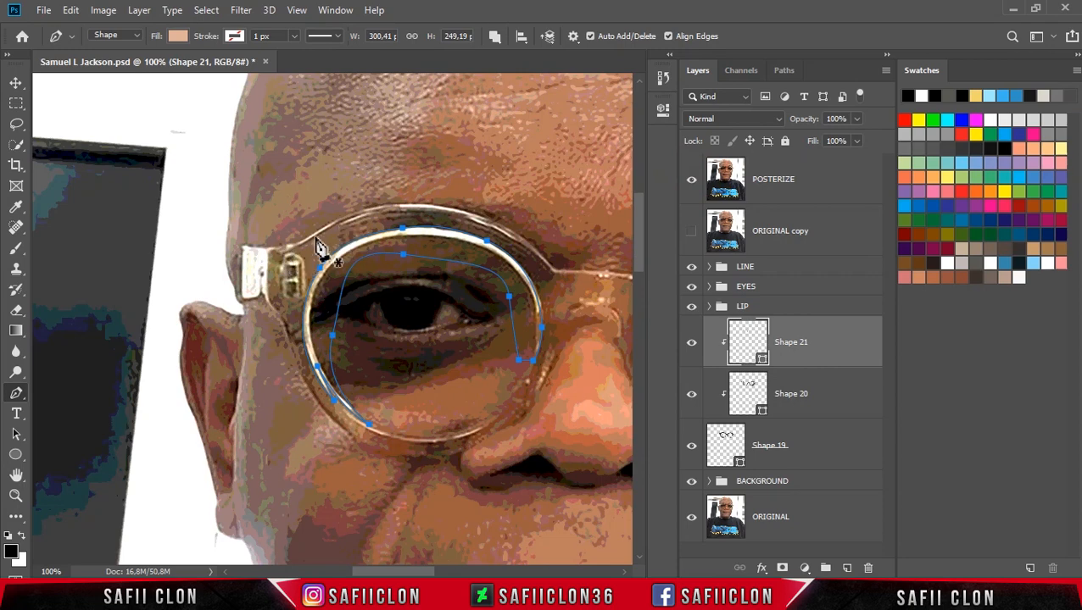
click(299, 245)
drag(341, 220, 357, 211)
click(360, 197)
click(293, 238)
drag(299, 245, 306, 251)
- Trace the thin highlight along the top edge of the image-left rim as a closed path
click(367, 212)
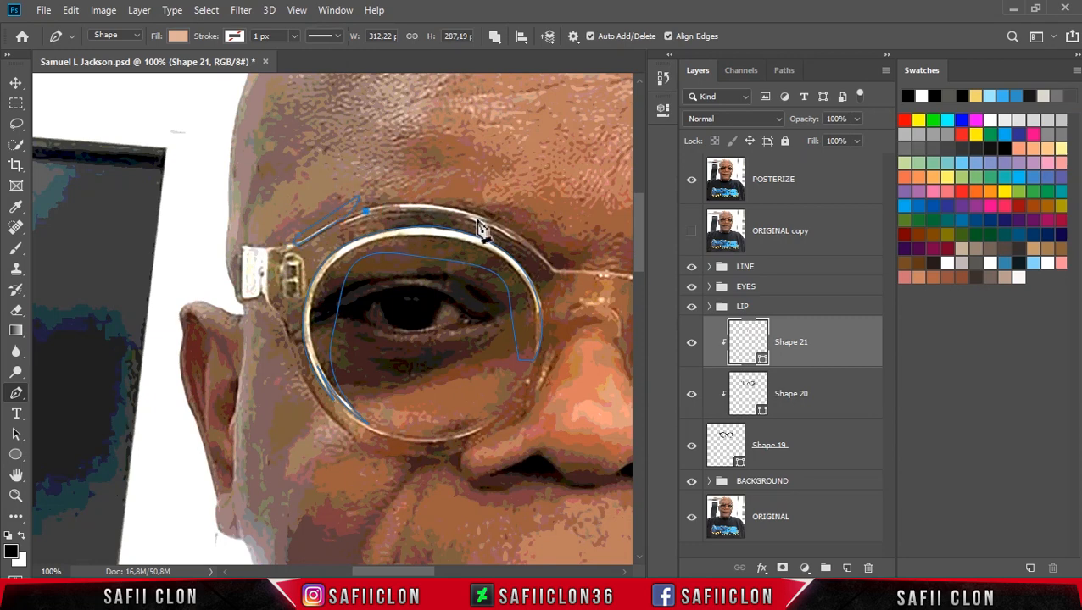
click(499, 226)
drag(411, 188, 381, 188)
click(367, 211)
- Trace the upper-edge highlight from the image-left rim across the nose bridge to the image-right rim as a closed path
click(465, 221)
drag(424, 571, 447, 570)
drag(398, 274, 431, 322)
click(481, 279)
drag(548, 239, 576, 241)
drag(488, 271, 472, 279)
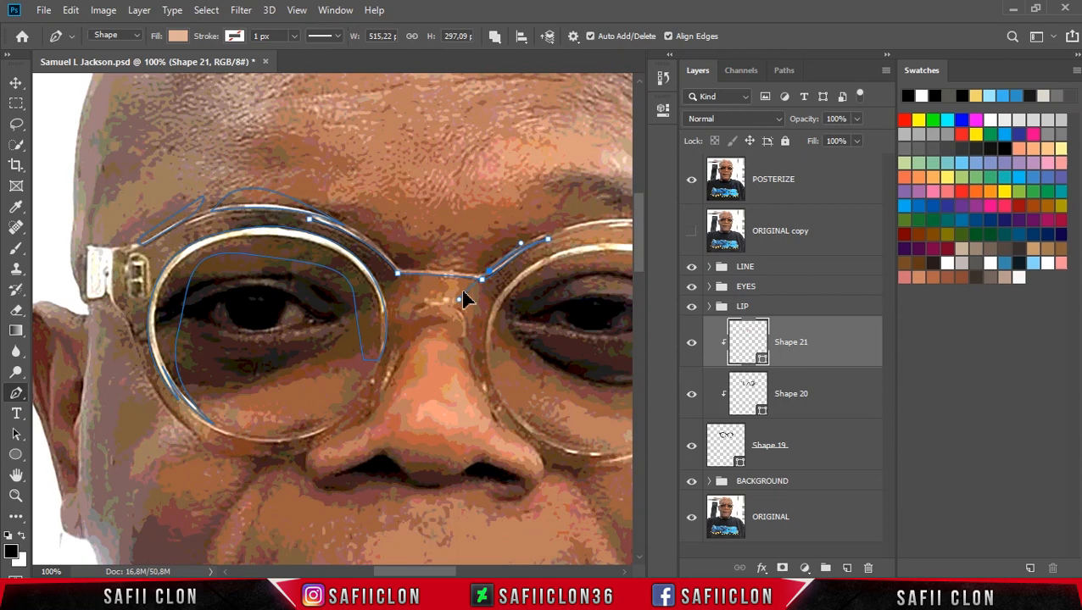
drag(560, 231, 585, 227)
alt+click(560, 231)
drag(497, 245, 479, 257)
click(322, 201)
click(309, 220)
click(398, 255)
click(344, 224)
click(398, 266)
drag(309, 219, 280, 228)
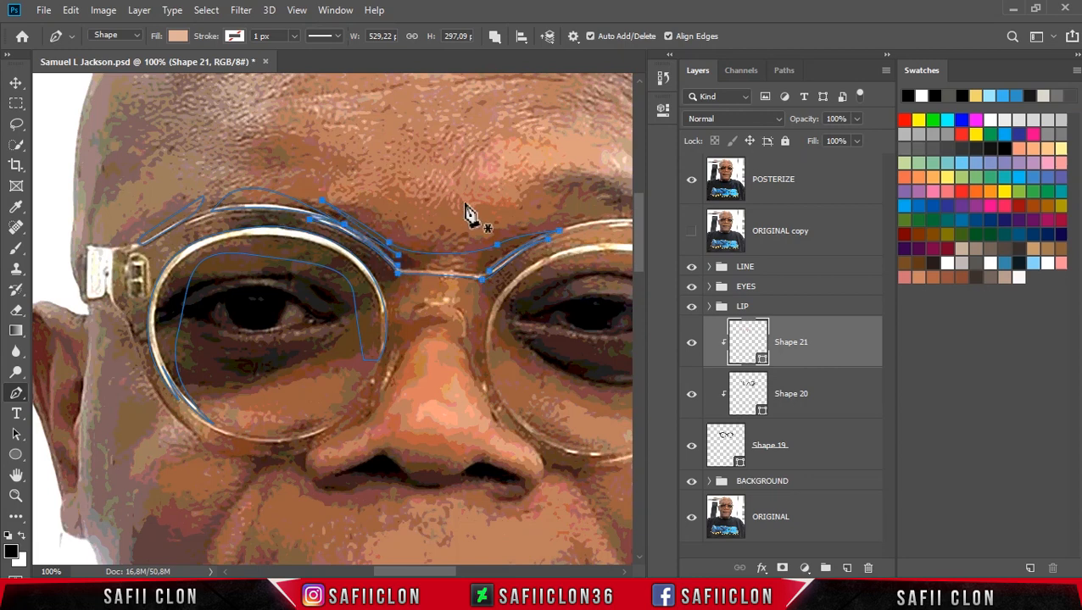
- Hide the POSTERIZE layer and compare the frame with and without the highlight shapes and path outlines
click(691, 180)
click(692, 343)
click(692, 343)
key(ctrl+h)
key(ctrl+h)
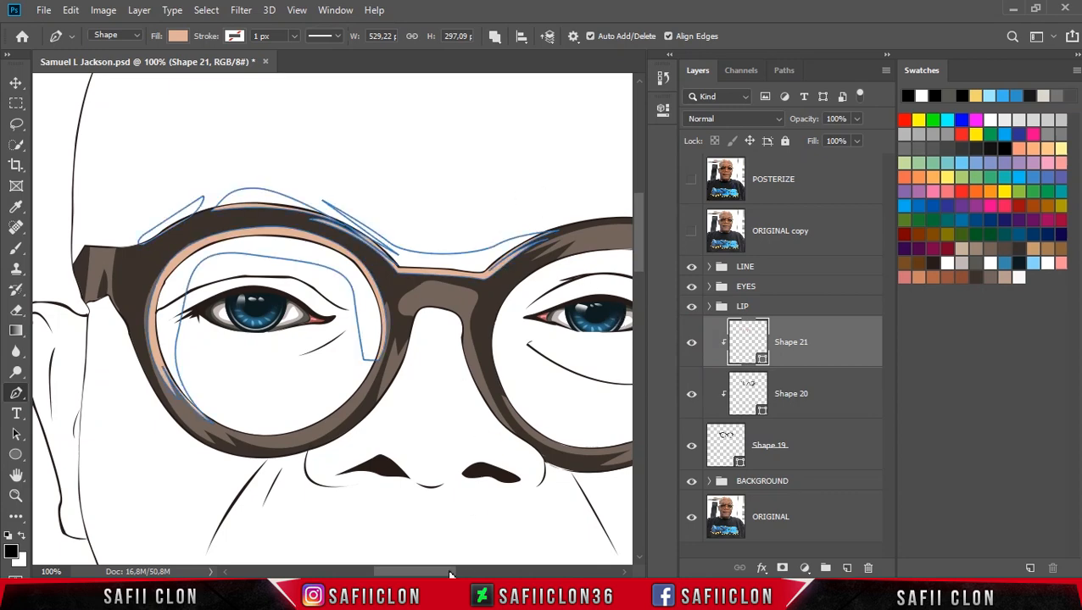
- Trace a narrow highlight sliver on the nose side of the image-left rim against the POSTERIZE layer, and hide that layer
scroll(463, 222, right, 3)
click(691, 180)
click(294, 350)
drag(280, 401, 268, 422)
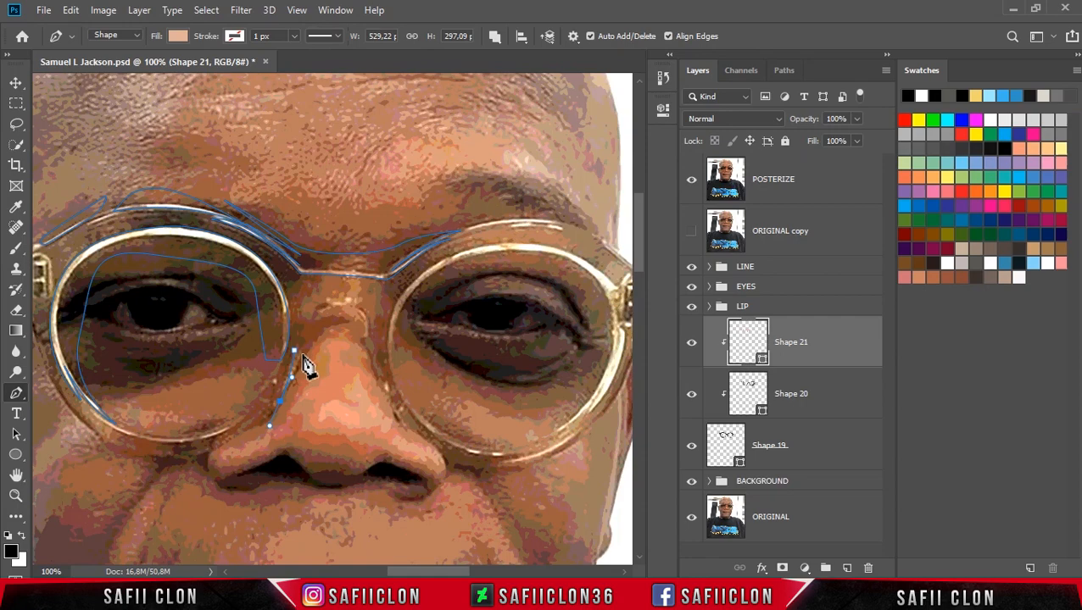
click(691, 179)
click(691, 180)
click(691, 180)
- Trace a thin highlight just above the lower arch of the nose bridge as a closed path
click(315, 309)
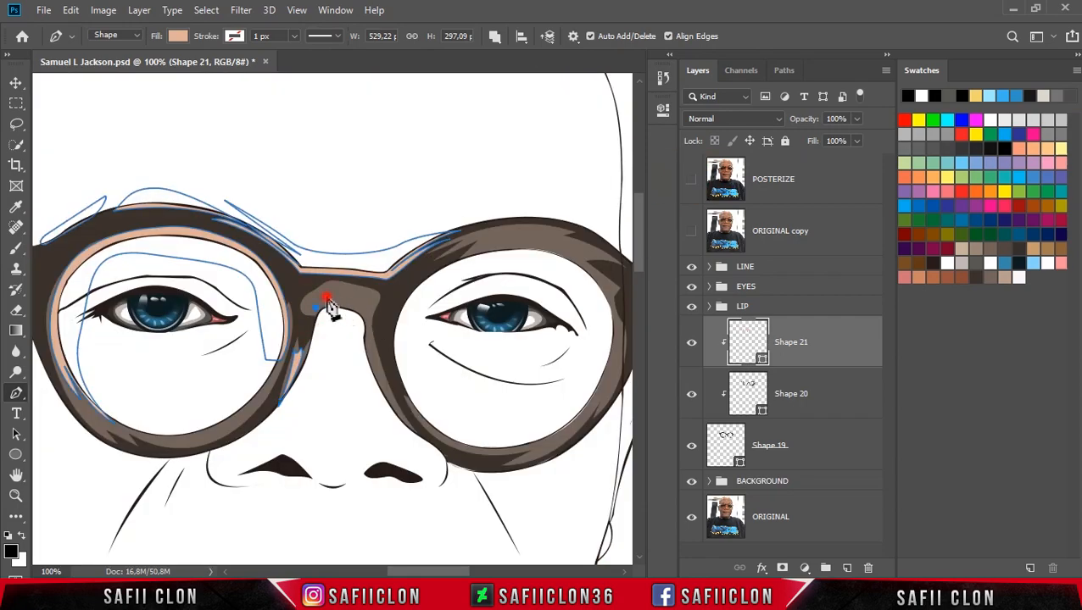
click(365, 303)
click(369, 321)
drag(360, 306, 348, 301)
- Show the POSTERIZE layer and trace the highlight along the outer lower side of the image-right lens rim as a closed path
click(691, 181)
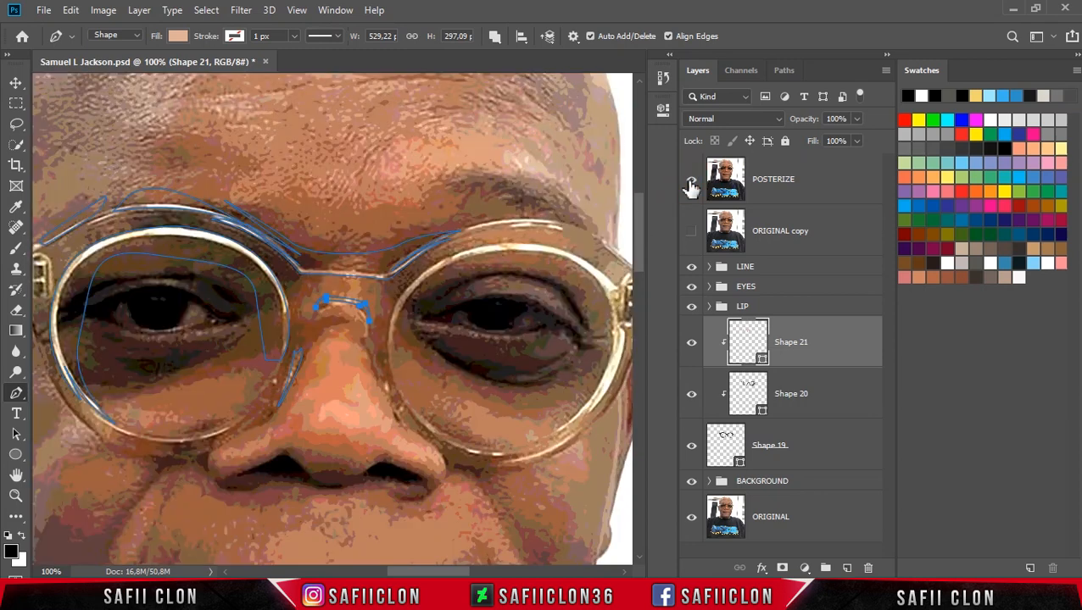
scroll(479, 528, right, 3)
click(524, 333)
click(691, 179)
click(691, 180)
drag(496, 411, 499, 418)
click(457, 432)
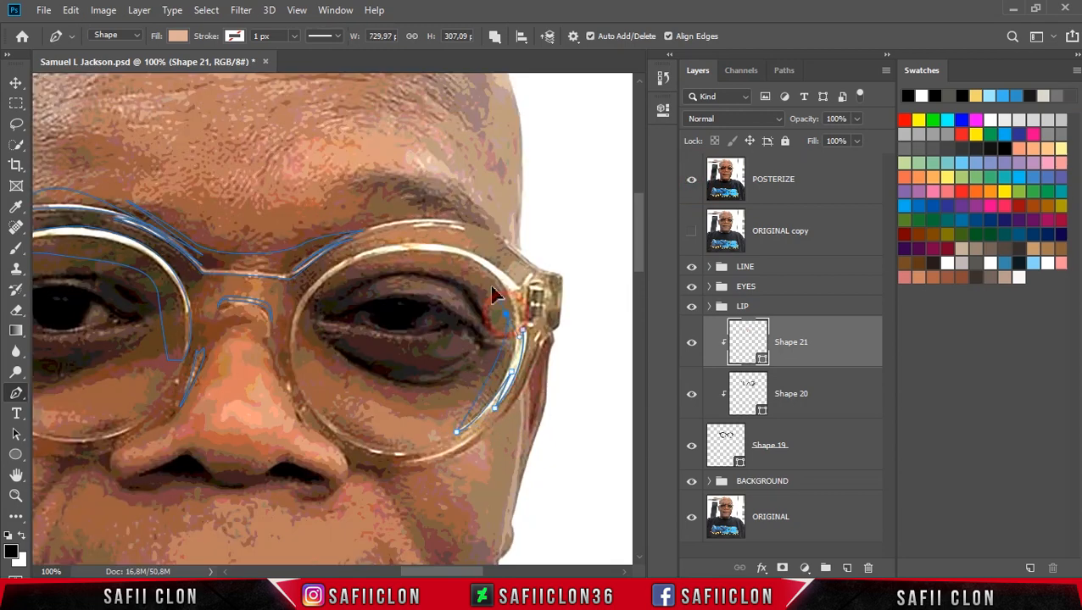
click(524, 331)
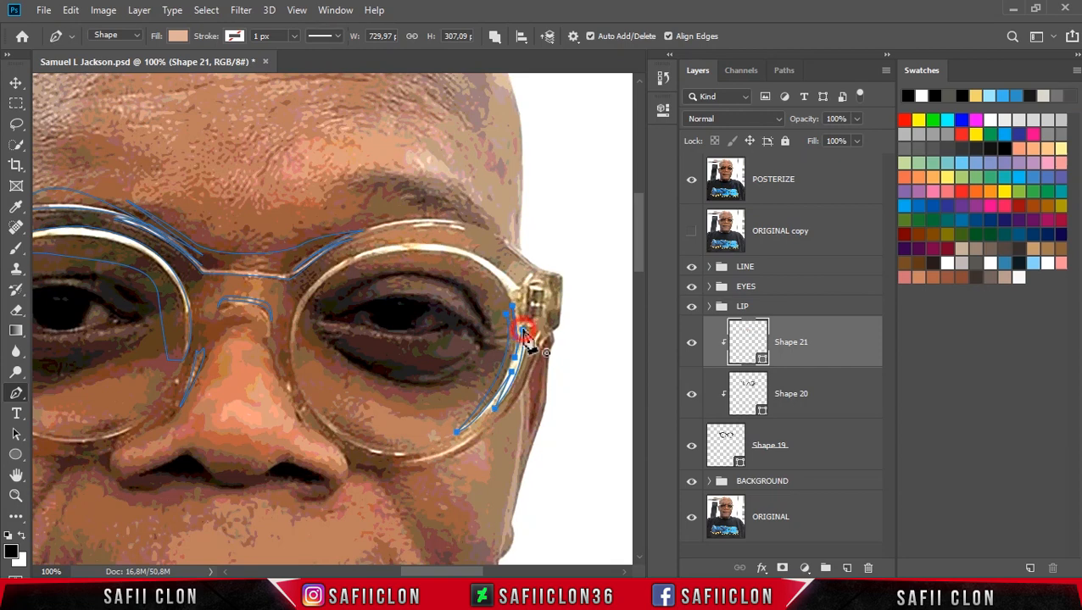
- Trace the highlight around the upper inner edge of the image-right lens rim as a closed path against the POSTERIZE layer
click(295, 344)
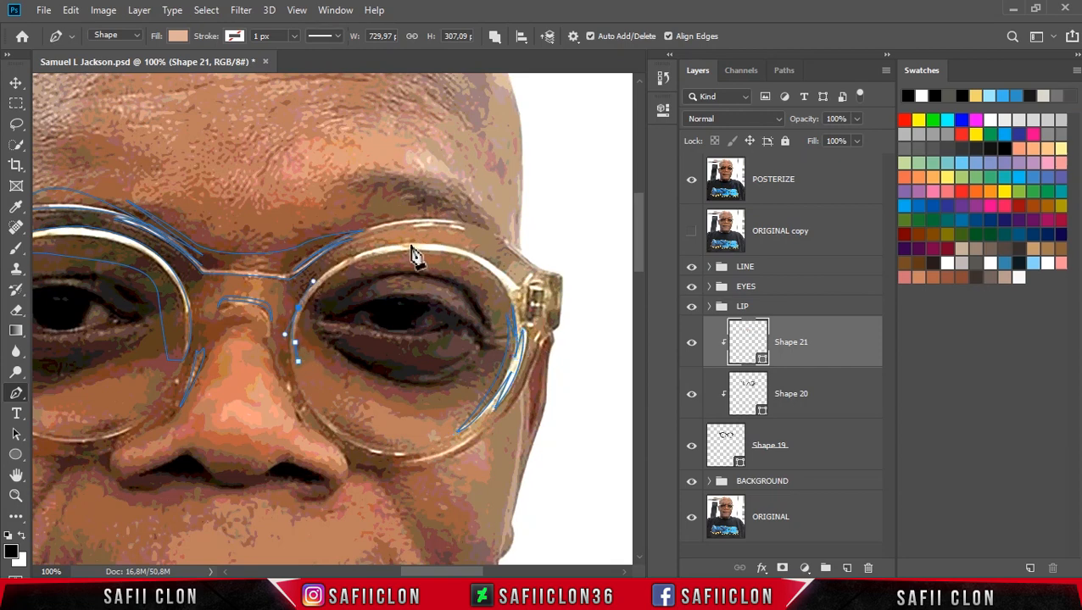
click(691, 179)
click(691, 180)
drag(386, 247, 433, 244)
drag(503, 275, 532, 305)
alt+click(503, 274)
click(518, 286)
click(508, 294)
drag(313, 327, 297, 364)
click(295, 342)
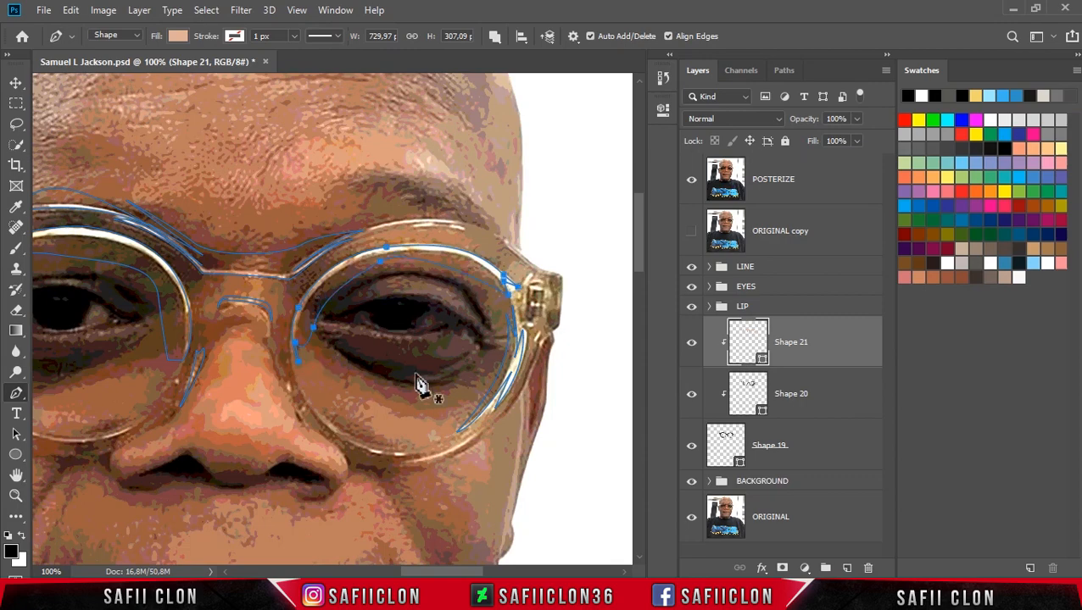
- Trace the highlight along the upper outer edge of the image-right rim as a closed path, and hide the POSTERIZE layer
scroll(381, 339, up, 2)
click(364, 308)
drag(482, 305, 559, 323)
alt+click(481, 305)
drag(365, 309, 352, 319)
scroll(509, 382, down, 4)
click(691, 180)
click(691, 179)
click(691, 180)
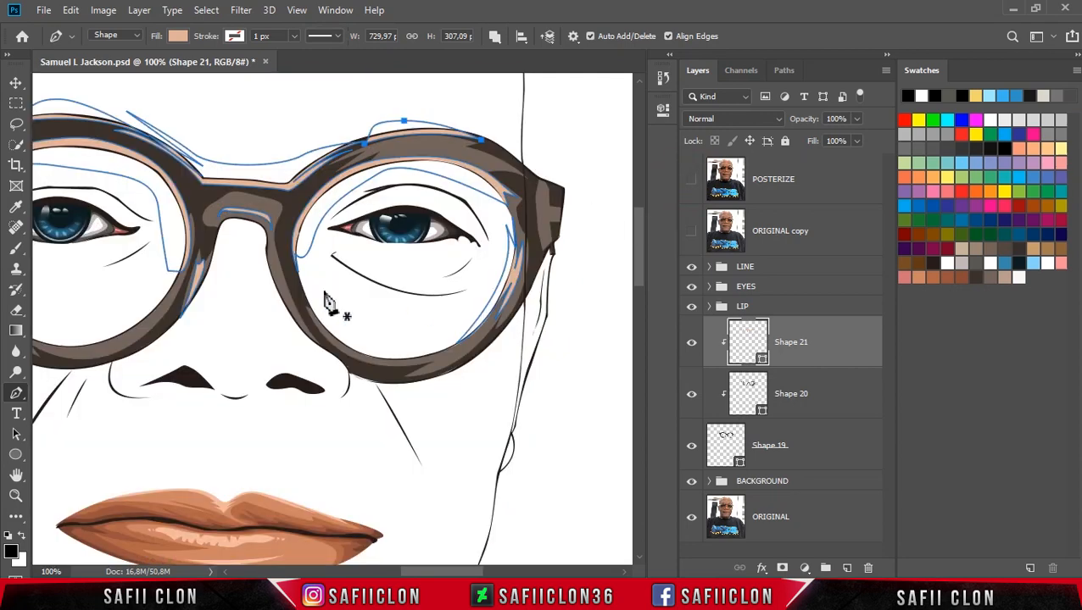
- Trace closed highlight slivers on the nose side and along the lower inner edge of the image-right rim
alt+click(311, 334)
drag(270, 291, 261, 264)
click(266, 249)
click(325, 328)
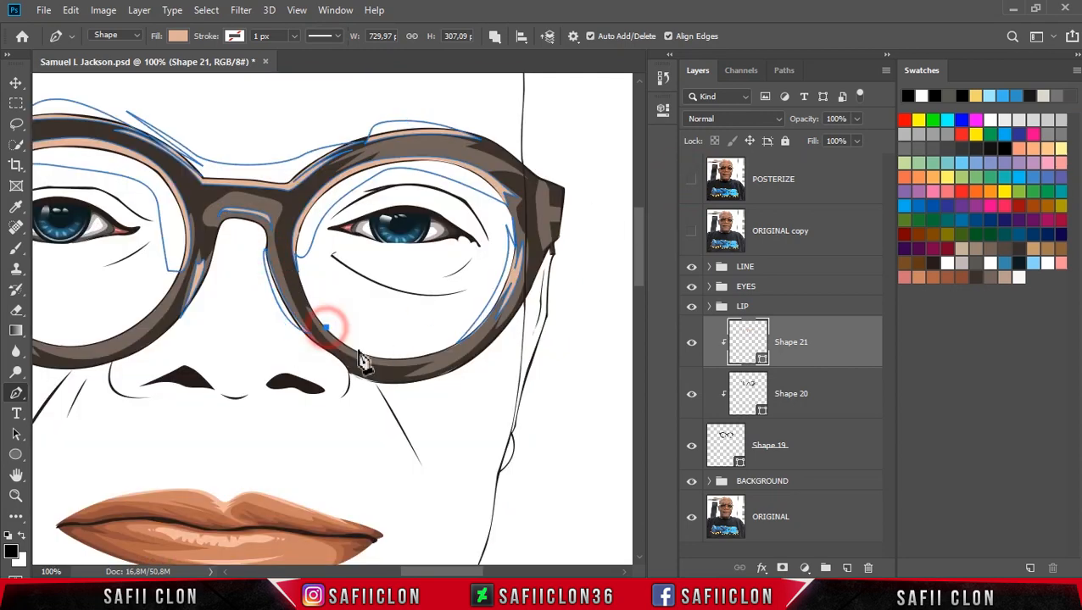
drag(387, 363, 436, 360)
click(453, 340)
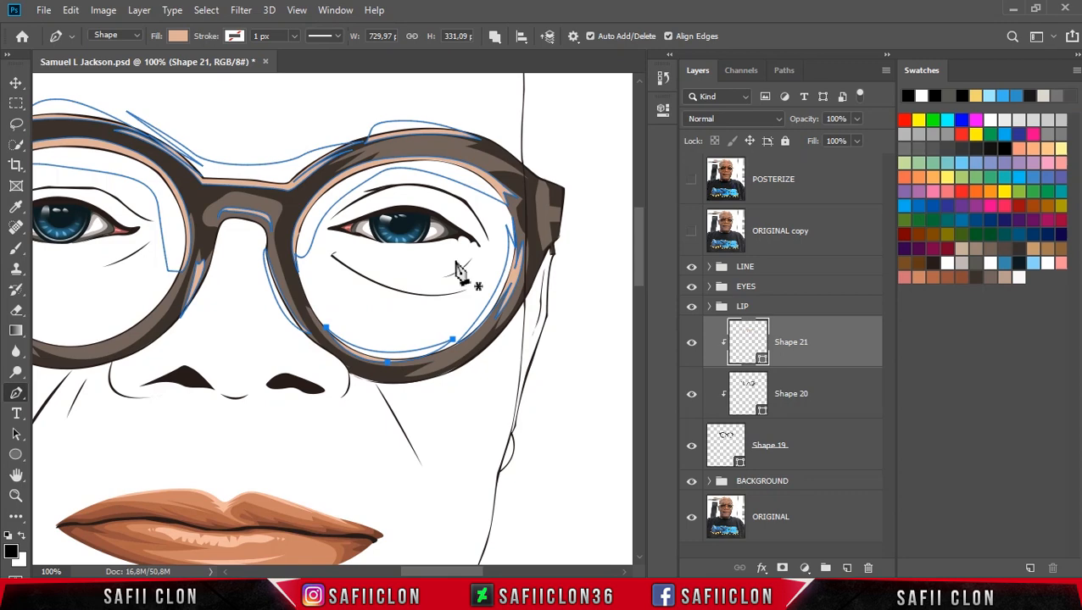
- Show the POSTERIZE layer and trace small angular highlights on the hinge of the image-right rim
click(691, 180)
click(530, 211)
click(531, 200)
click(543, 199)
click(532, 202)
click(535, 215)
click(549, 224)
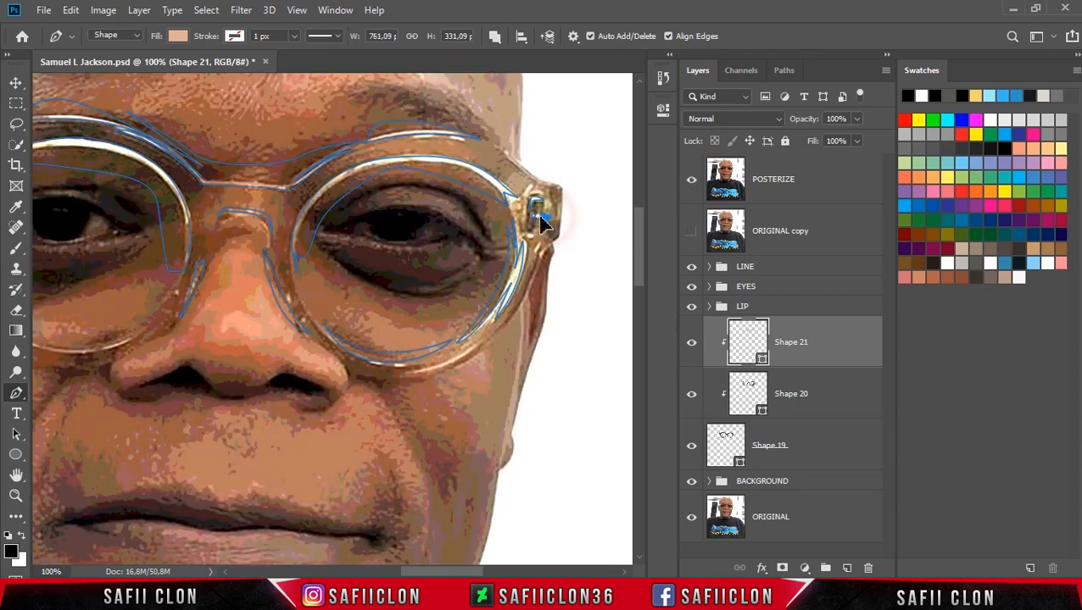
- Hide the POSTERIZE layer and examine the highlight shapes across the whole glasses frame
click(691, 179)
key(Return)
key(ctrl+minus)
key(ctrl+minus)
key(ctrl+minus)
key(ctrl+plus)
key(ctrl+plus)
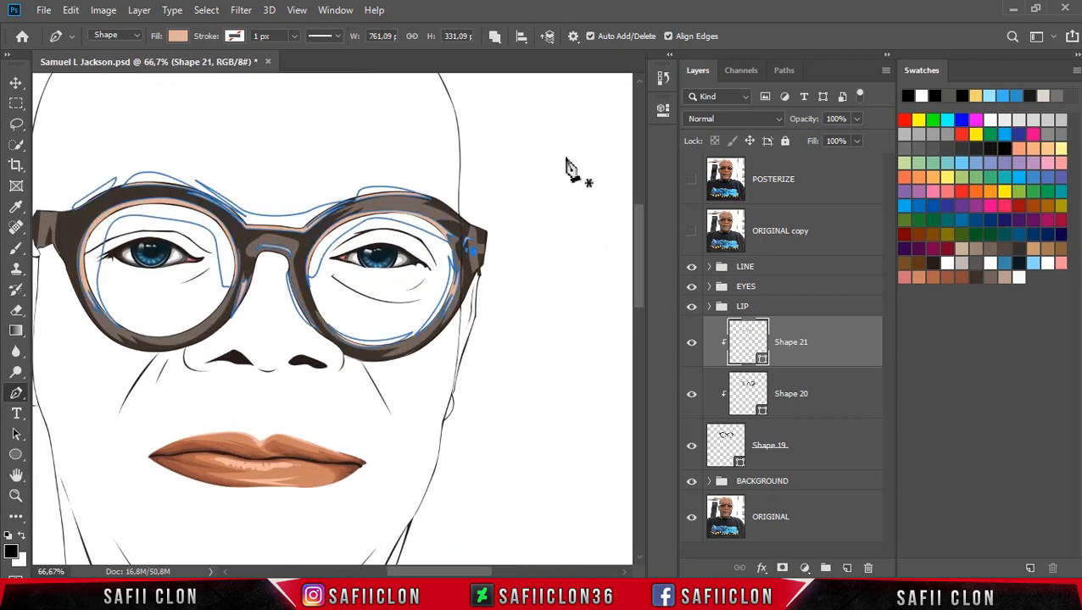
- Set the path operation to New Layer and trace a thin highlight on top of the image-right rim against the POSTERIZE layer
click(494, 35)
click(520, 57)
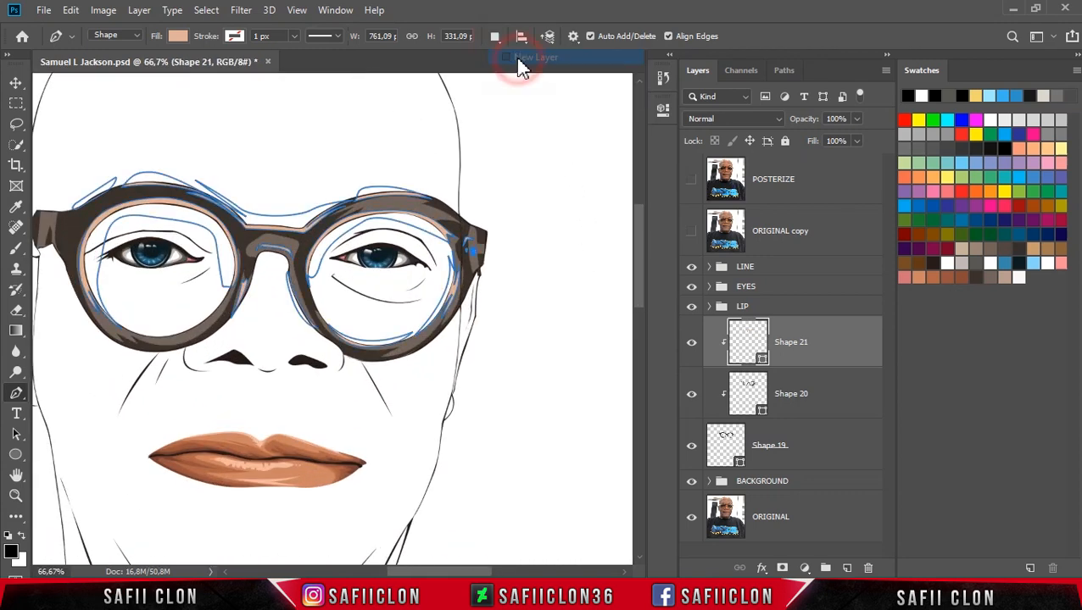
click(691, 181)
key(ctrl+plus)
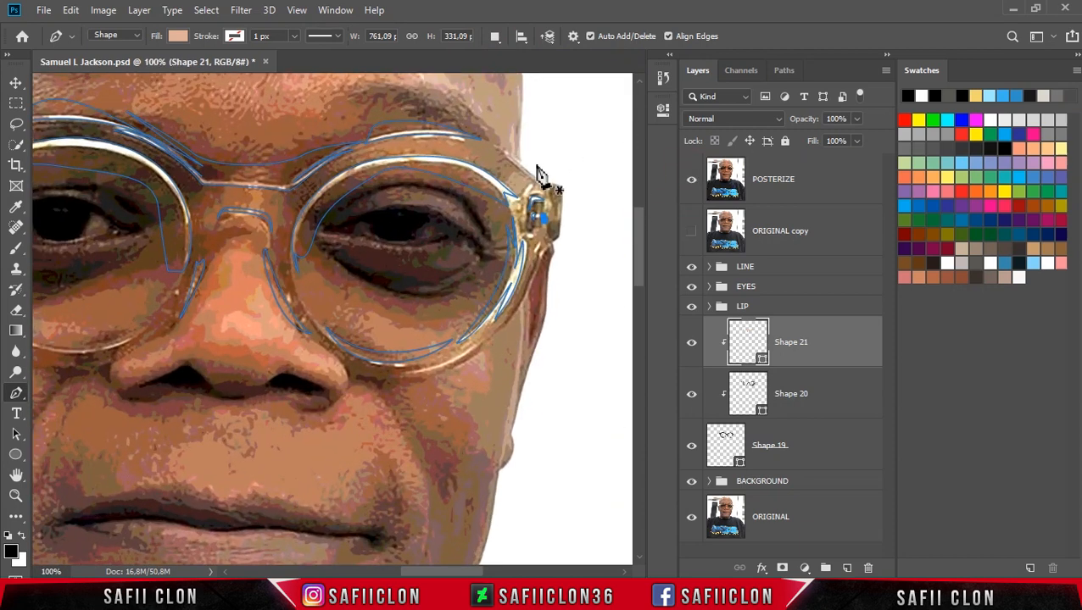
scroll(542, 169, up, 3)
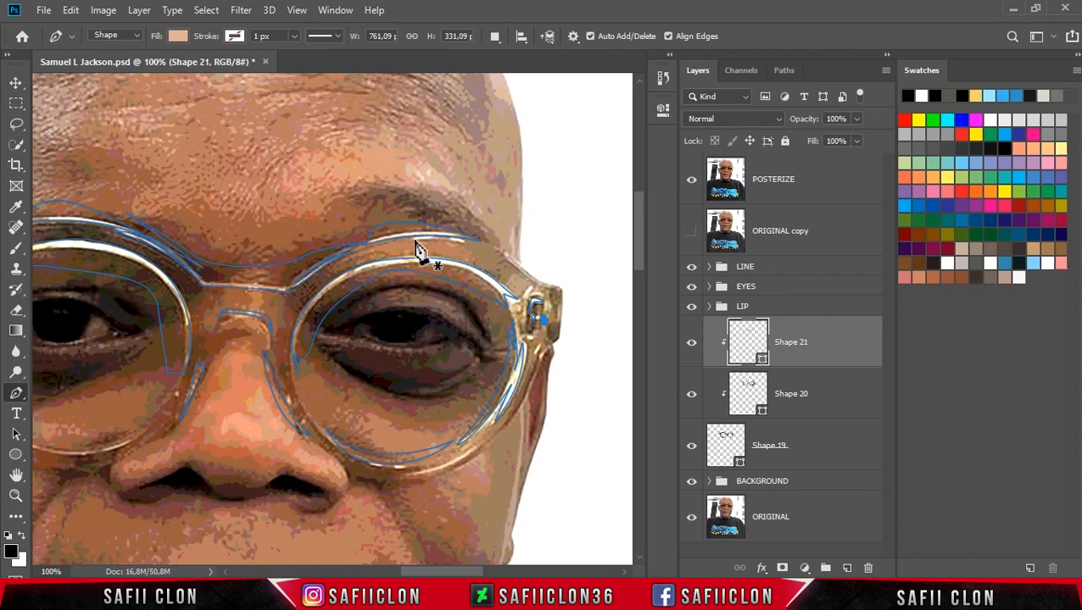
click(413, 241)
drag(490, 256, 477, 258)
alt+click(468, 246)
drag(413, 240, 386, 241)
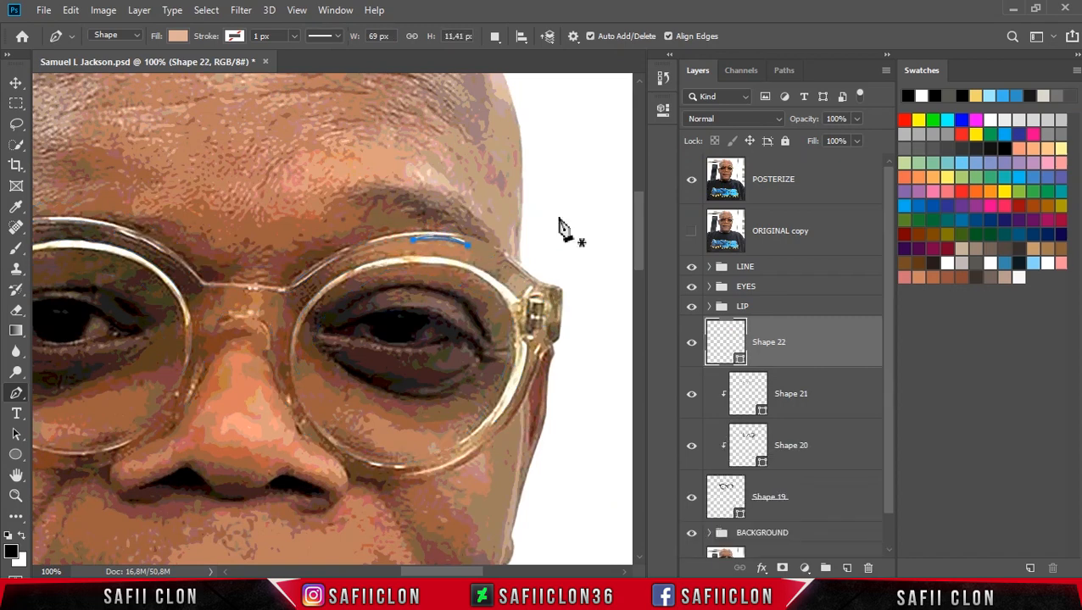
- Switch the path operation to Combine Shapes and trace a thin highlight along the upper outer part of the image-left rim
drag(472, 574, 420, 574)
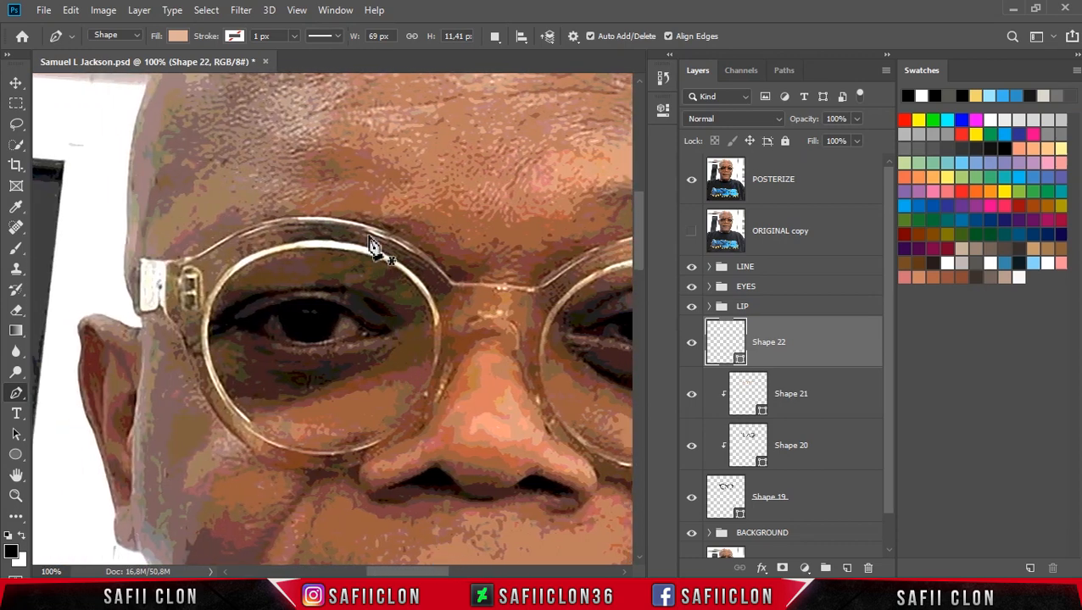
click(497, 39)
click(507, 72)
click(692, 179)
click(692, 180)
drag(237, 241, 264, 223)
drag(357, 229, 314, 227)
alt+click(314, 227)
drag(237, 242, 223, 261)
scroll(284, 284, down, 2)
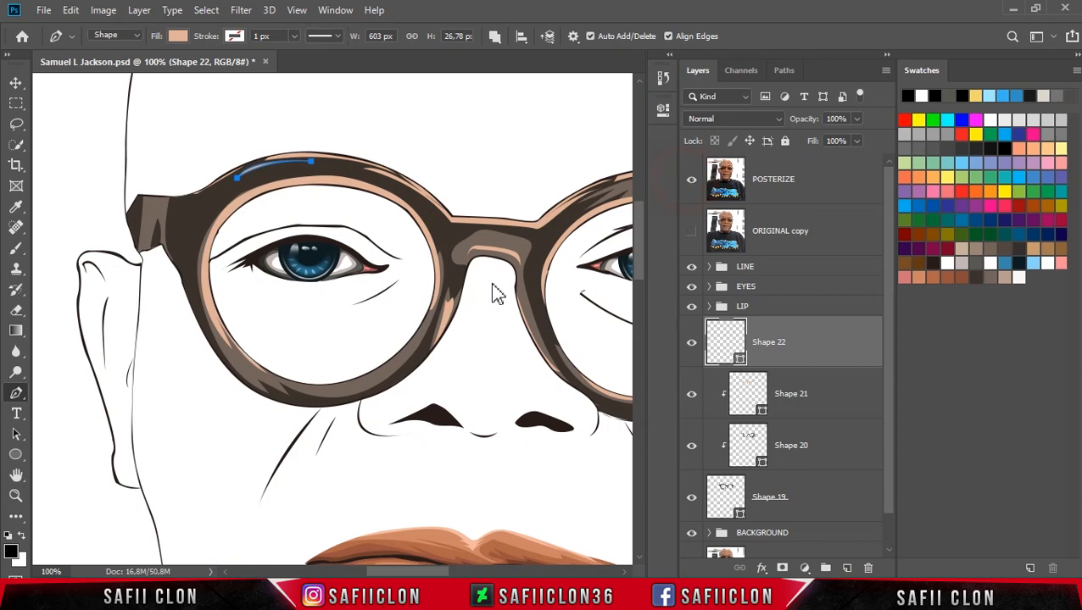
- Trace thin crescent highlights along the lower parts of the image-left and image-right rims
click(384, 376)
drag(243, 363, 176, 297)
key(Escape)
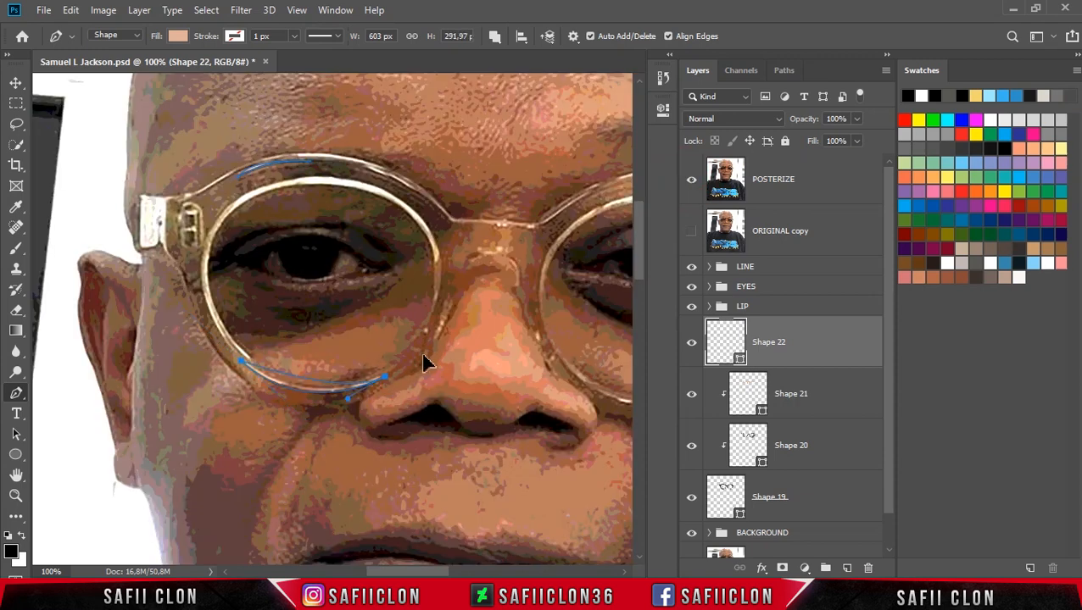
drag(407, 573, 458, 573)
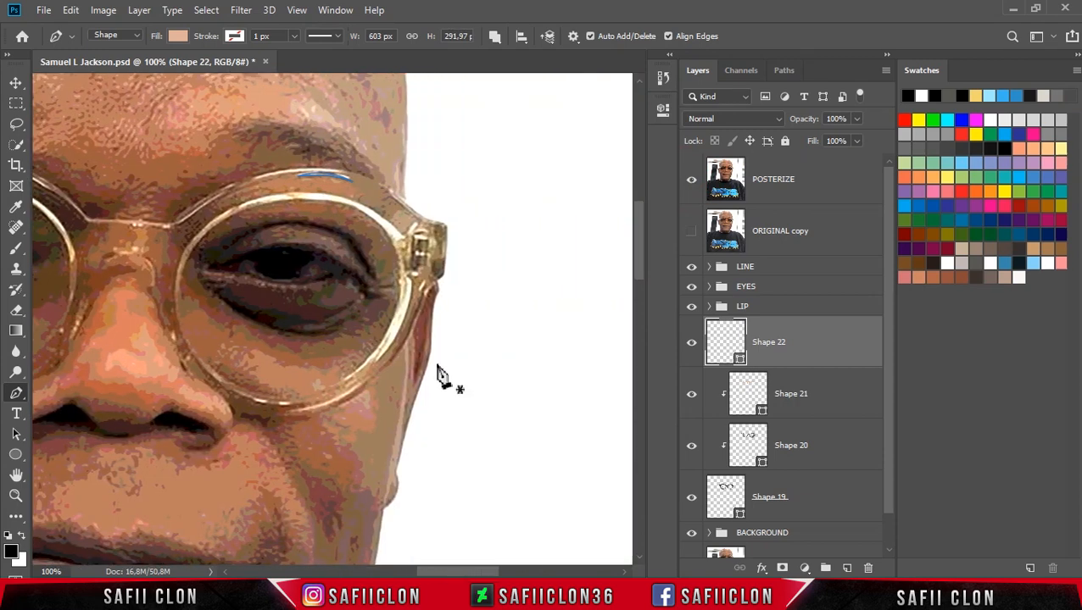
click(691, 179)
click(369, 379)
drag(281, 414, 302, 423)
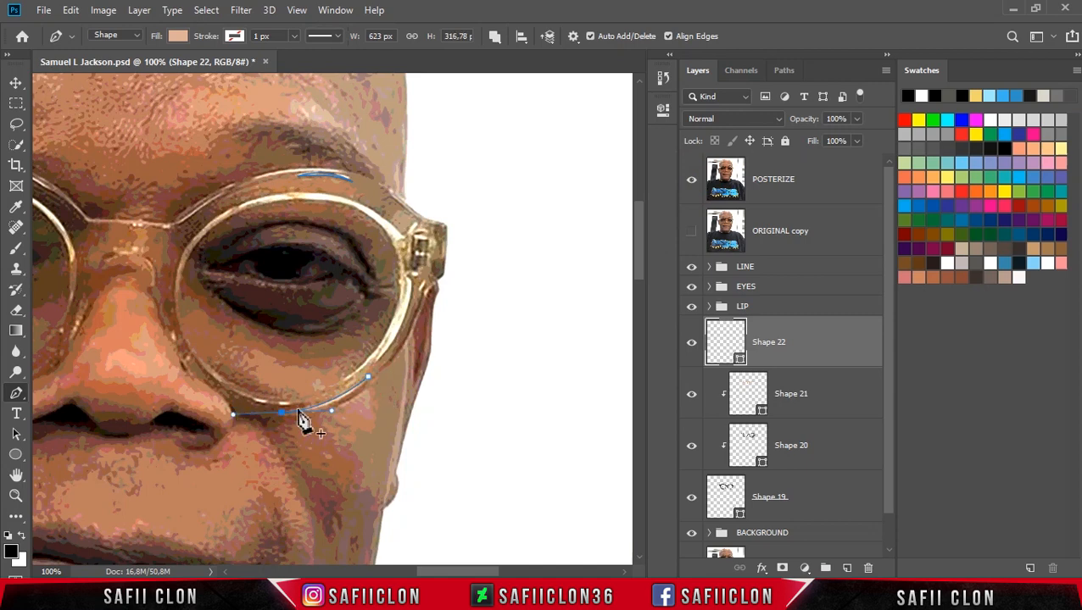
- Trace small highlights on the upper outer edge of the image-right rim and just below its hinge
scroll(422, 374, up, 2)
click(692, 185)
click(386, 219)
click(414, 244)
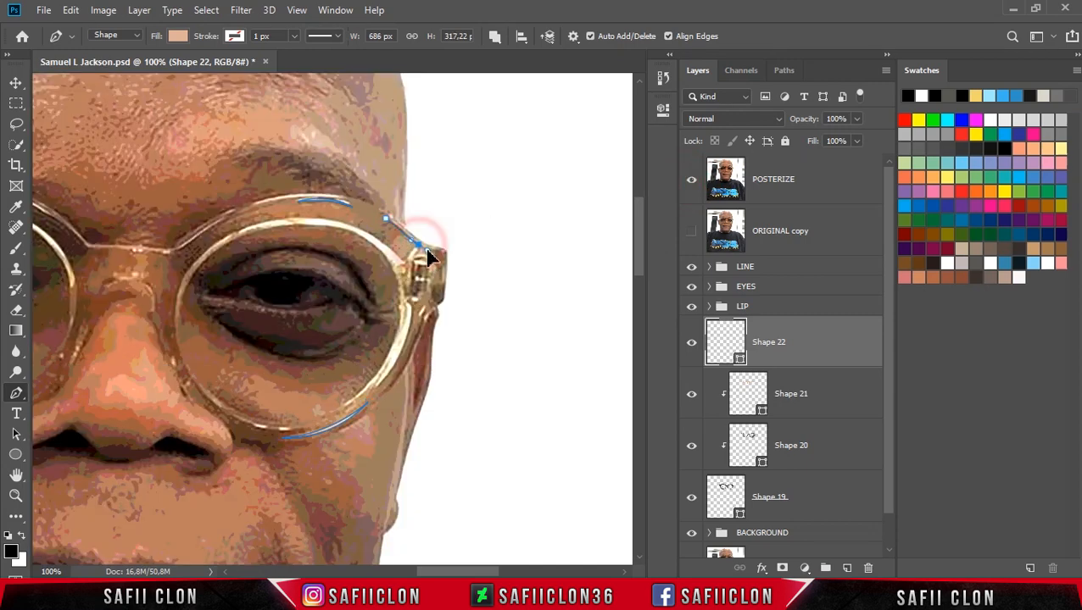
click(430, 314)
- Recolour the new highlight shape to near-white #faf7f6 and clip it to the glasses frame
click(691, 180)
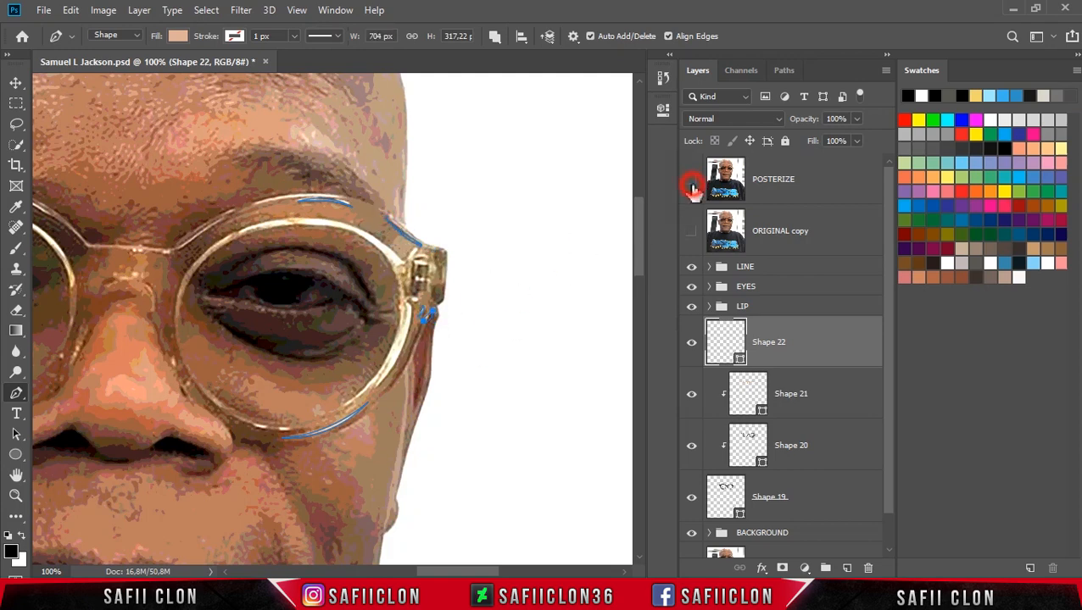
double_click(742, 363)
click(1020, 276)
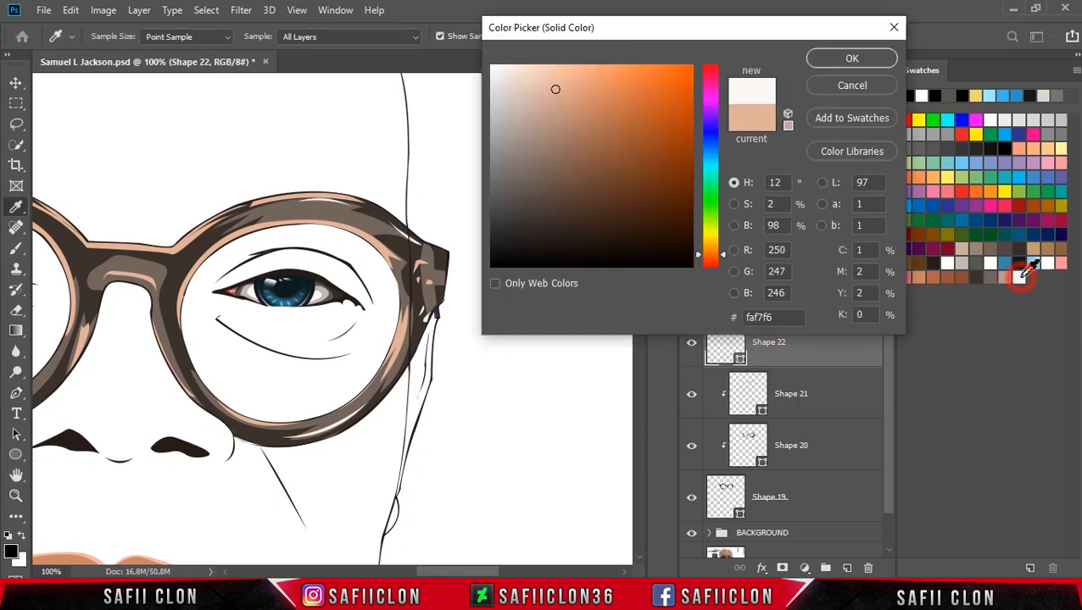
click(850, 59)
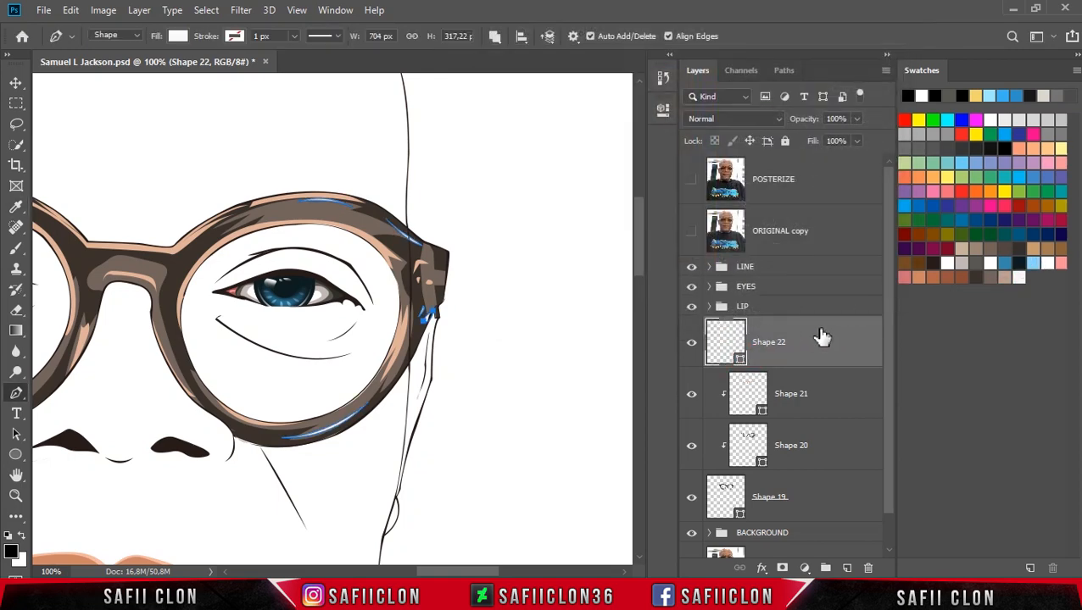
right_click(821, 337)
click(858, 310)
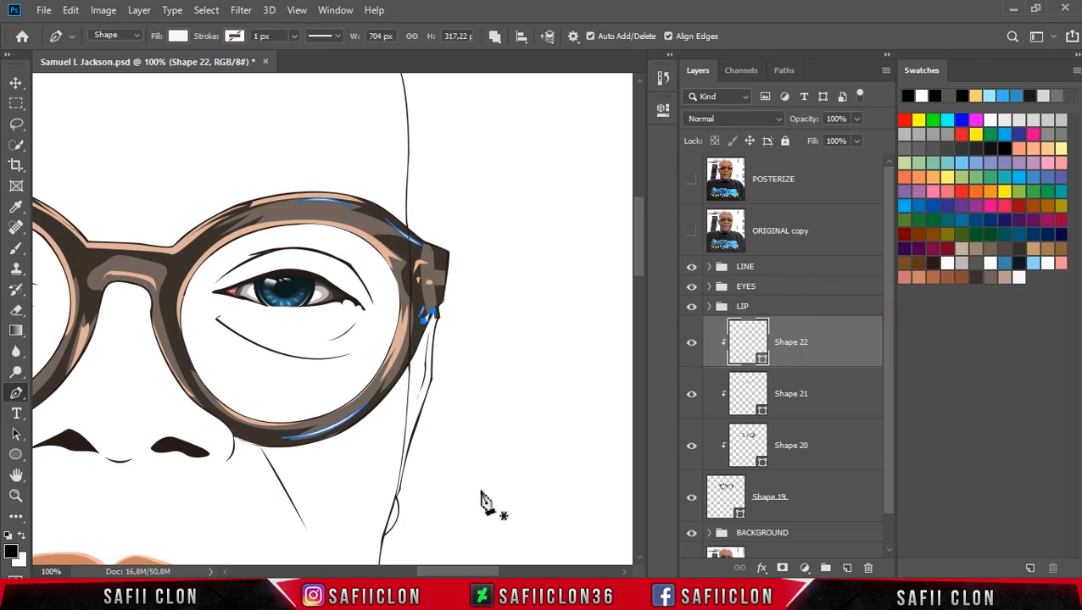
- Examine the white frame highlights up close and in the whole portrait
scroll(464, 542, left, 3)
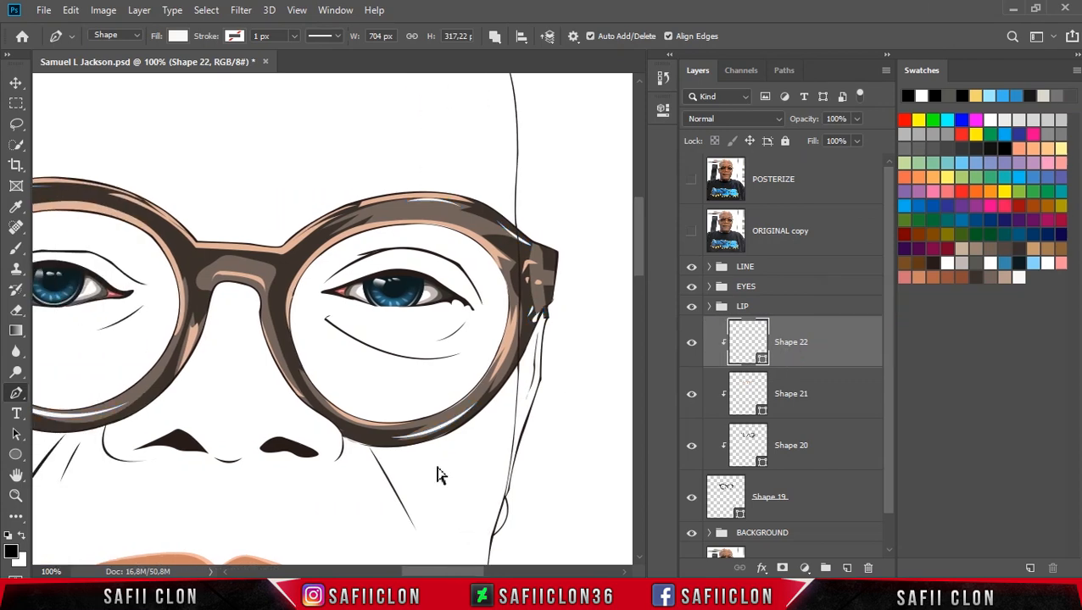
key(ctrl+minus)
key(ctrl+minus)
key(ctrl+minus)
key(ctrl+minus)
key(ctrl+plus)
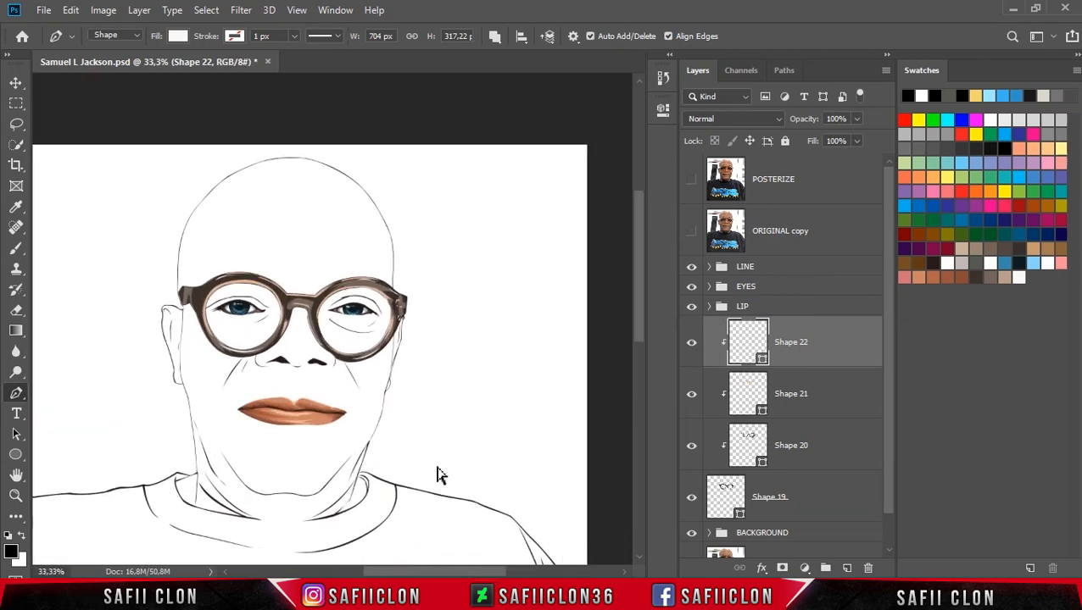
key(ctrl+plus)
key(ctrl+plus)
drag(488, 572, 465, 568)
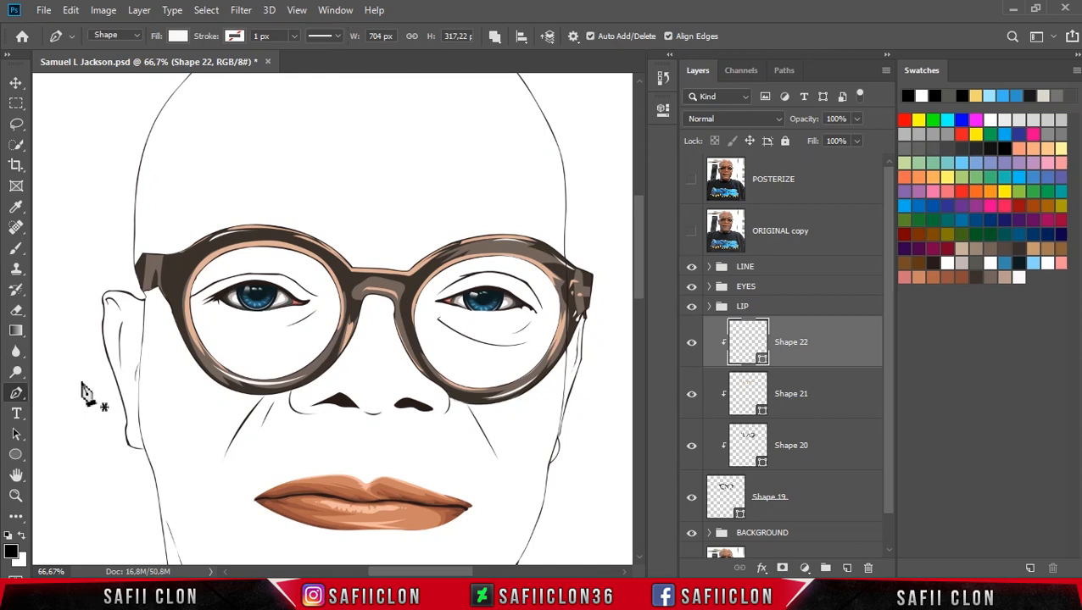
- Keep the Pen tool in Shape mode and set its path operation to New Layer
right_click(16, 394)
click(48, 394)
click(138, 37)
click(120, 42)
click(495, 36)
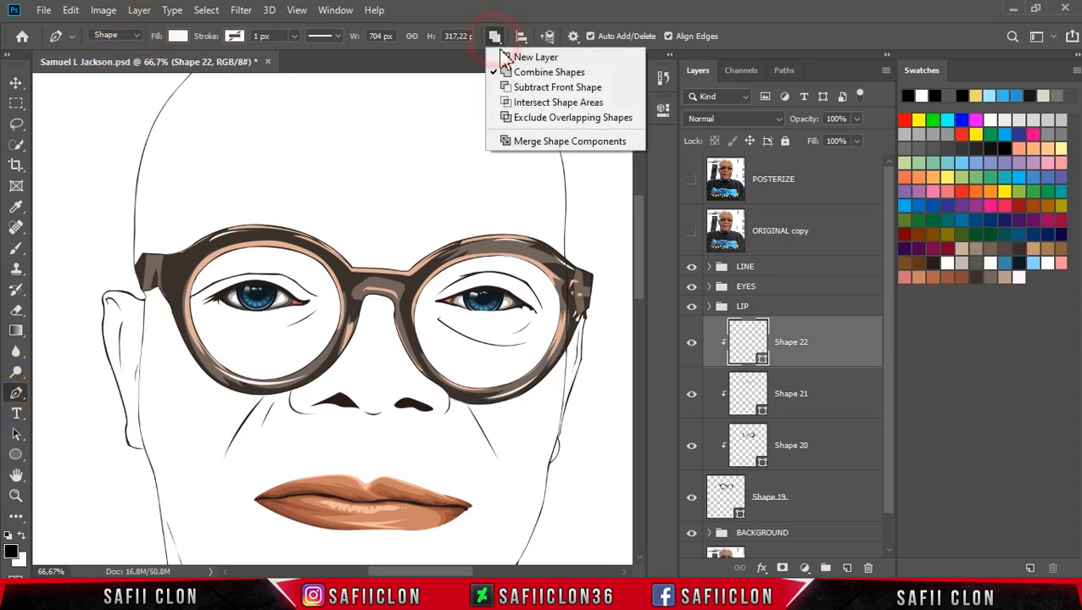
click(504, 56)
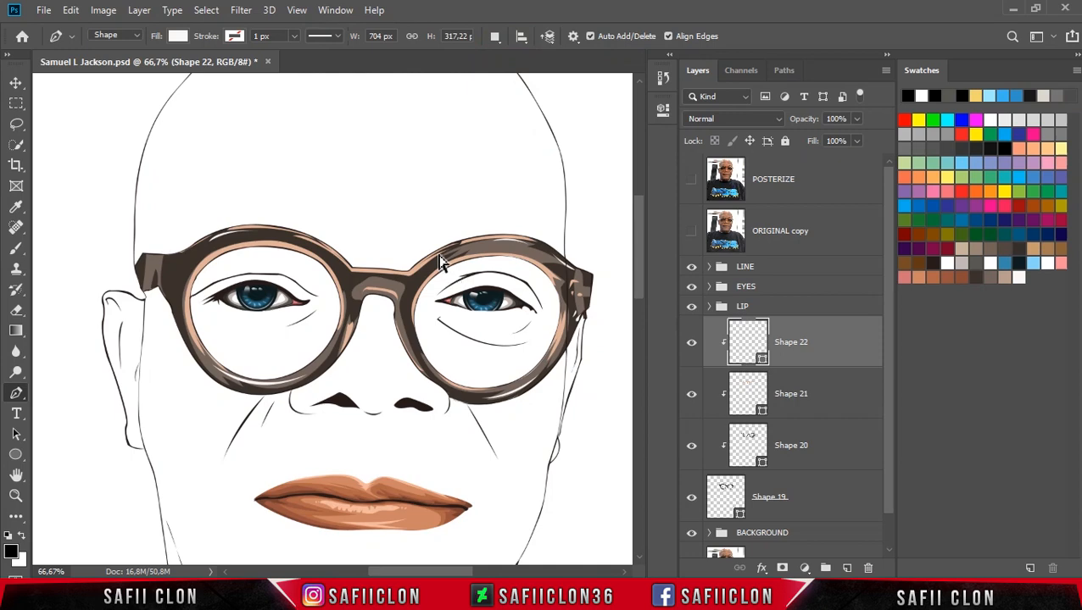
- Trace the image-left lens as a closed shape on a new layer, running the outline along the middle of the rim
scroll(440, 262, up, 1)
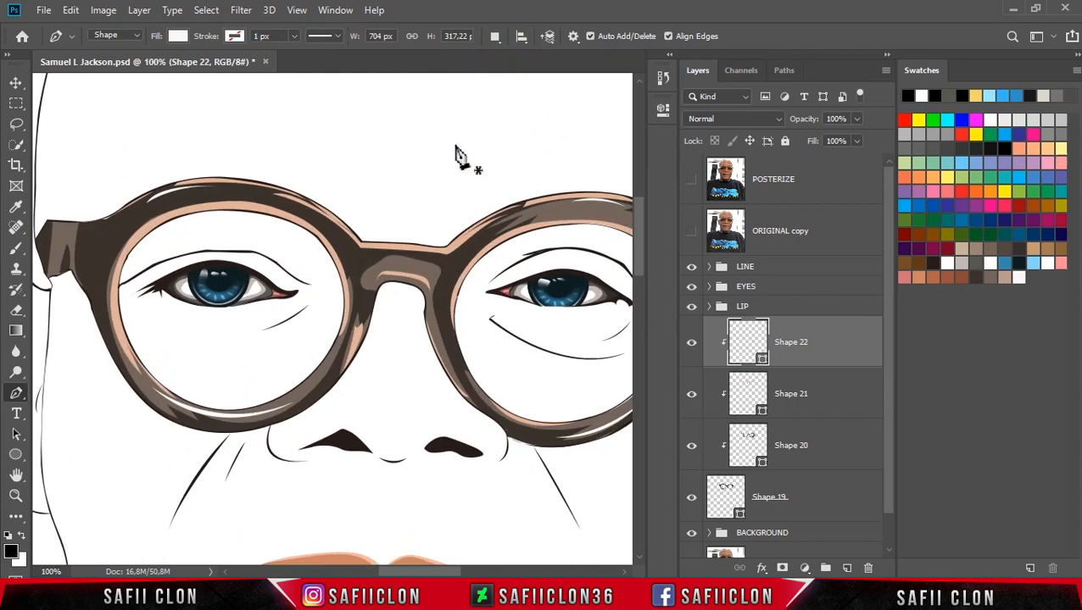
click(206, 195)
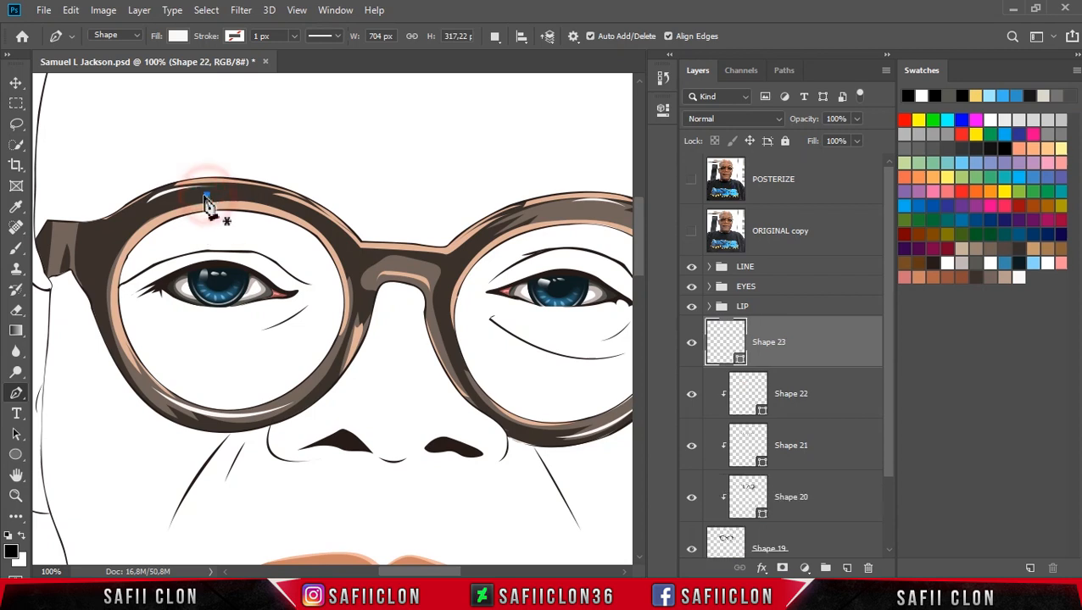
drag(102, 276, 109, 351)
drag(197, 421, 210, 430)
click(338, 365)
click(370, 309)
click(316, 213)
click(206, 195)
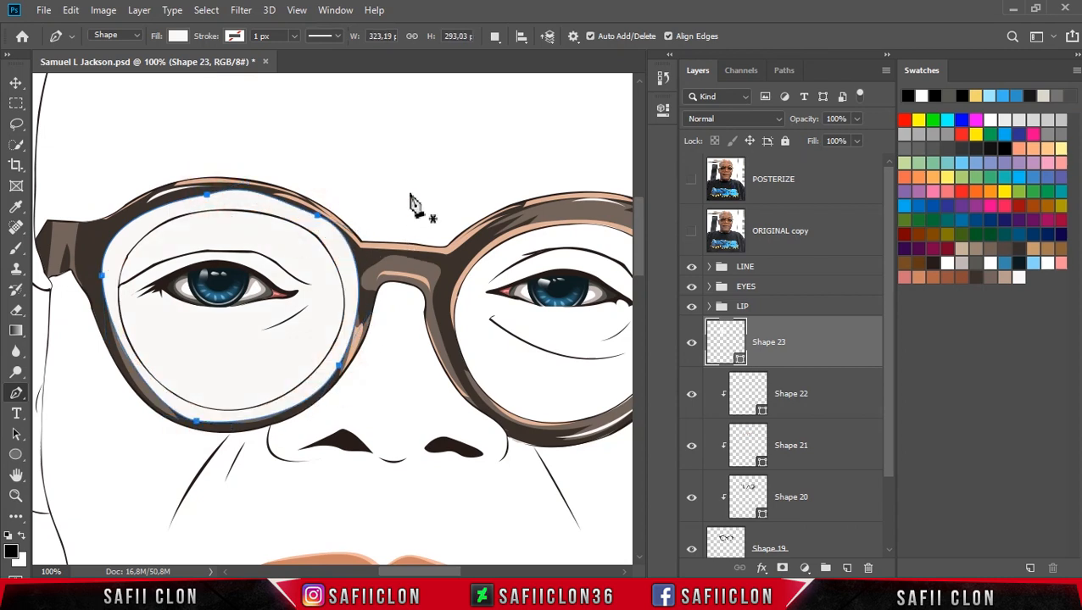
- Set the path operation to Combine Shapes and trace the image-right lens as a closed path in the same shape layer
click(494, 36)
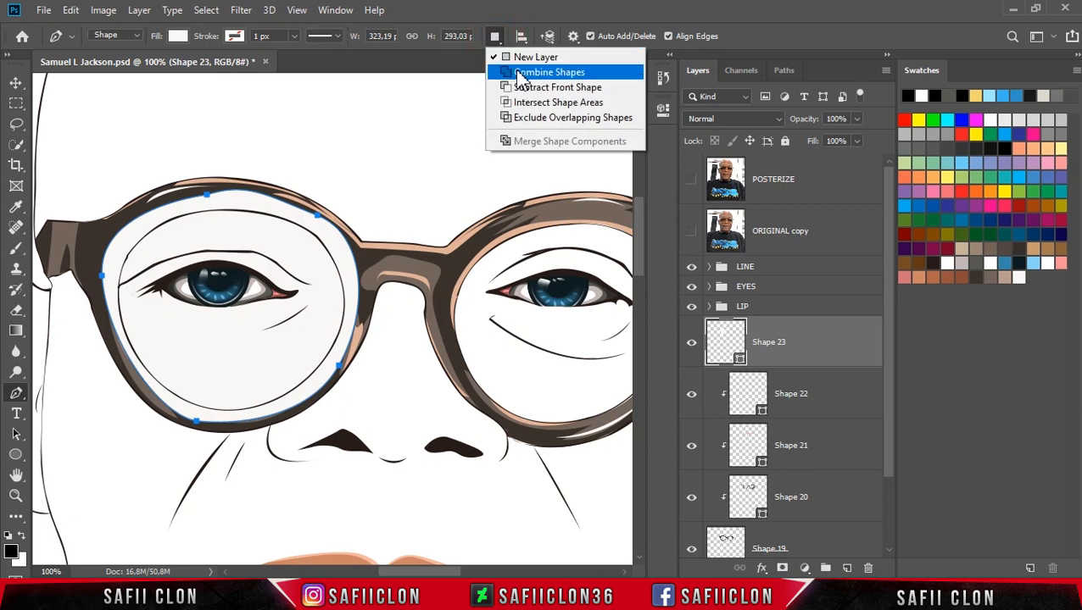
click(551, 74)
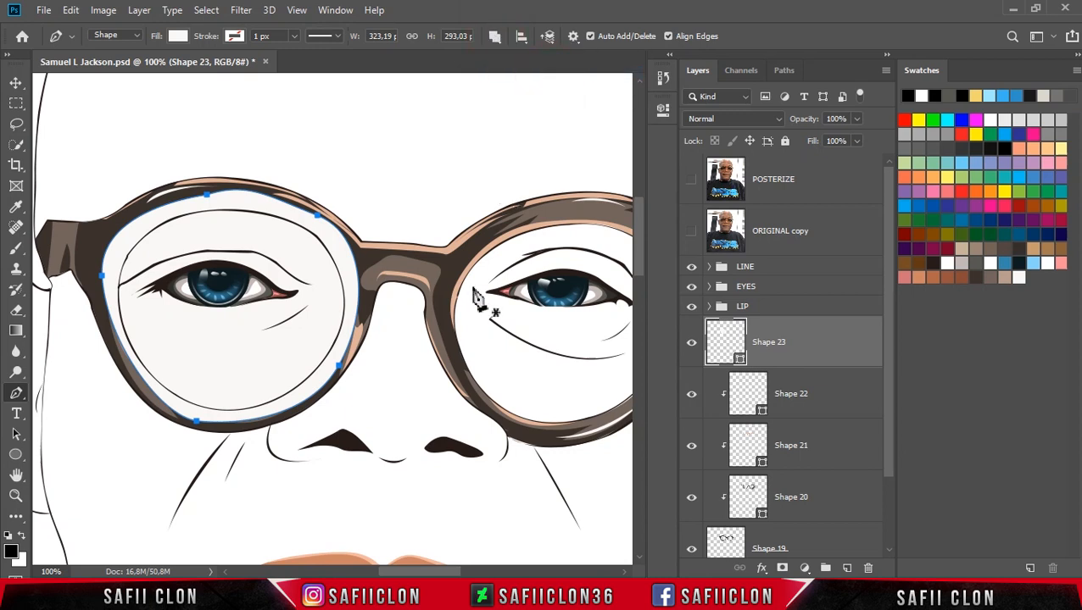
drag(427, 570, 446, 570)
click(443, 207)
drag(338, 270, 325, 315)
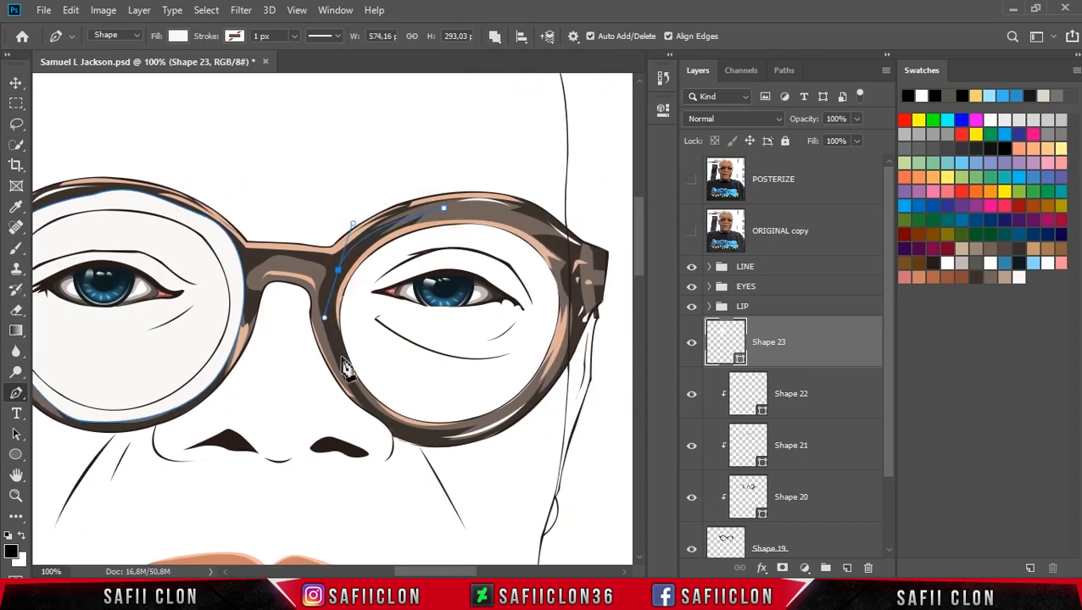
drag(365, 404, 392, 423)
drag(499, 418, 542, 389)
drag(564, 257, 546, 222)
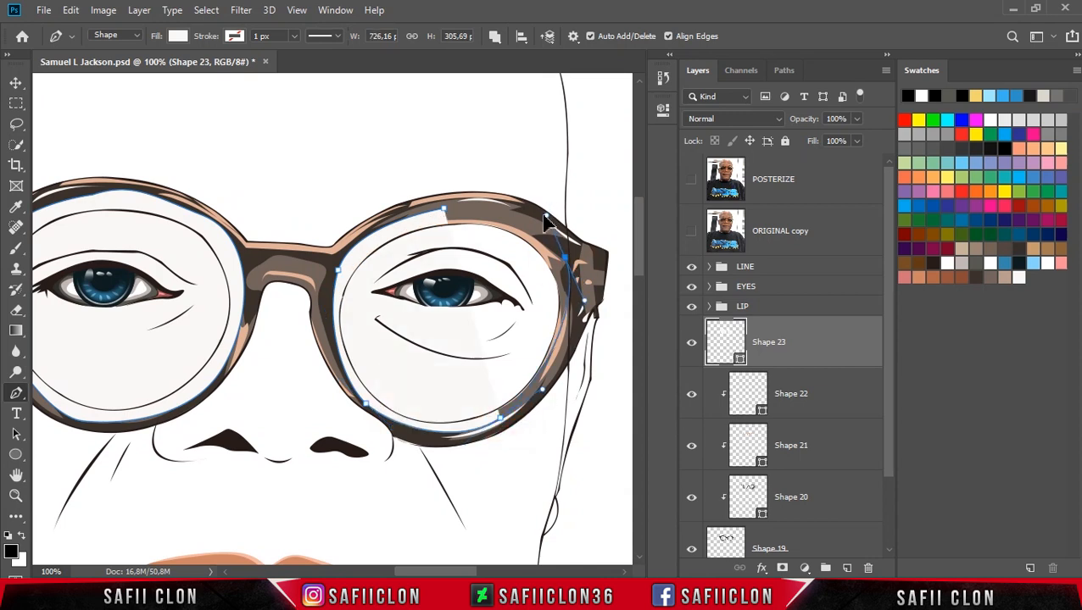
click(445, 208)
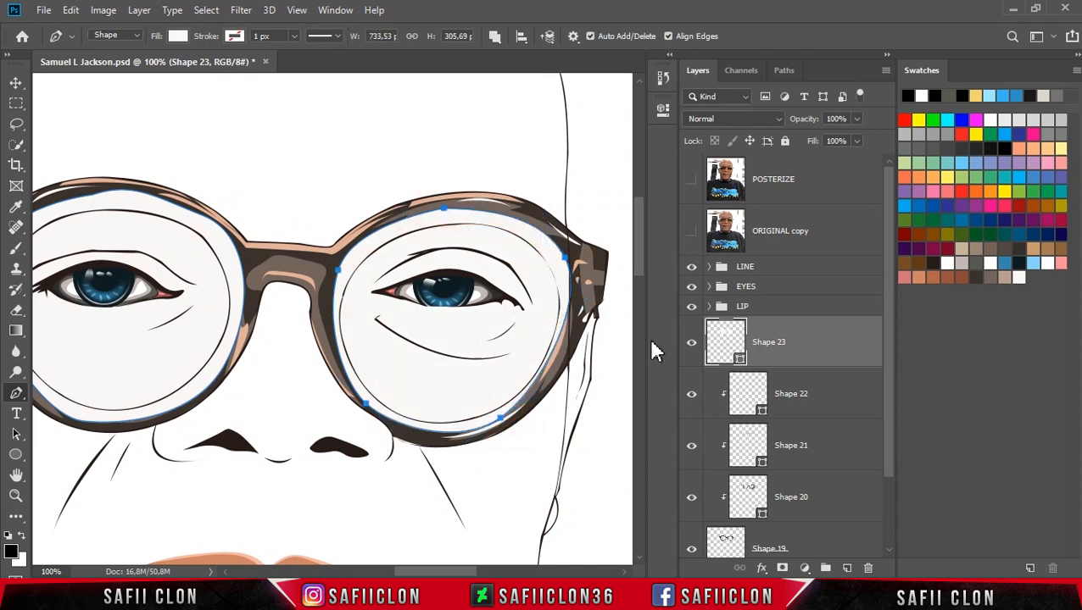
- Recolor the combined lens shape from the near-white fill to dark brown 34302d
alt+click(740, 362)
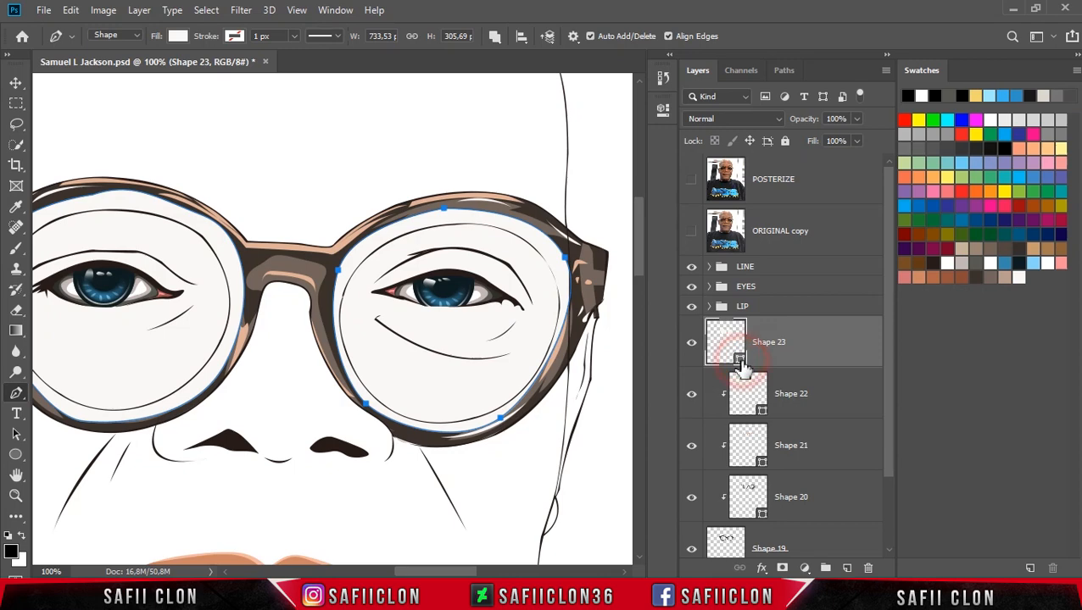
double_click(740, 362)
drag(754, 26, 736, 24)
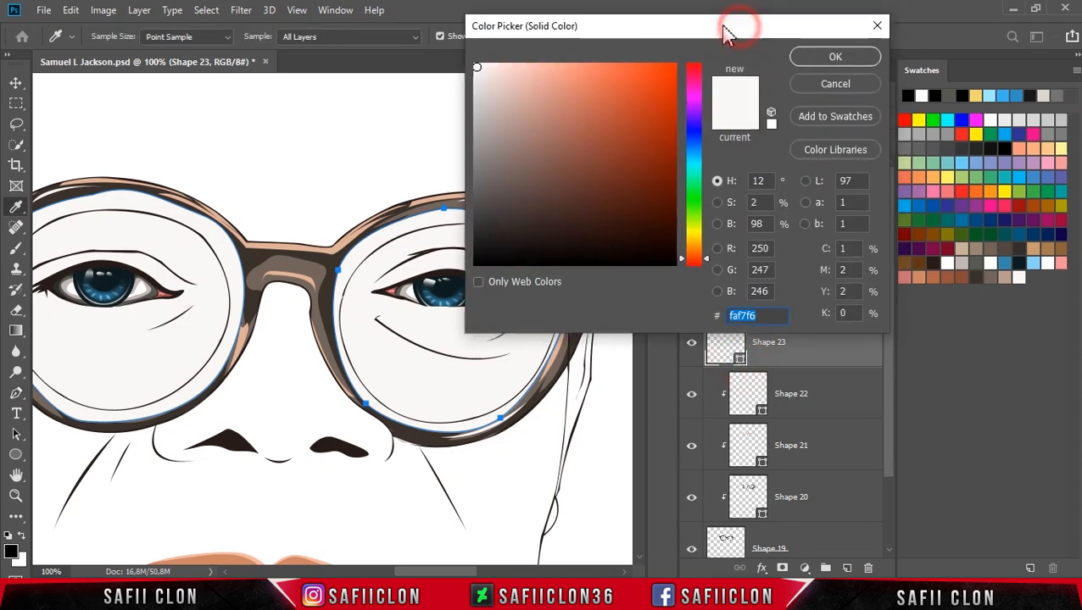
click(979, 278)
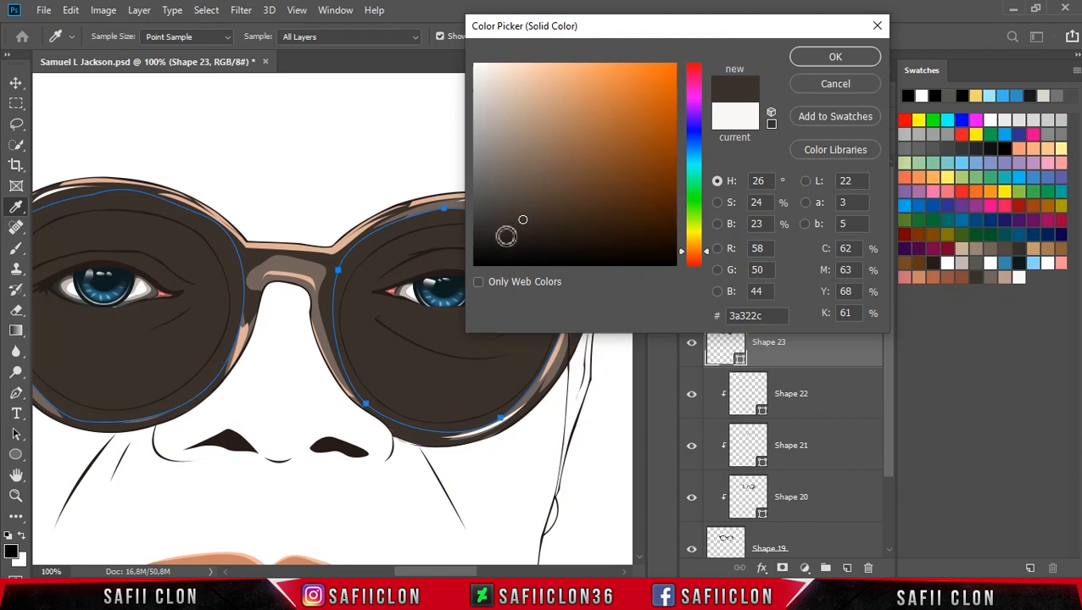
click(505, 225)
click(501, 224)
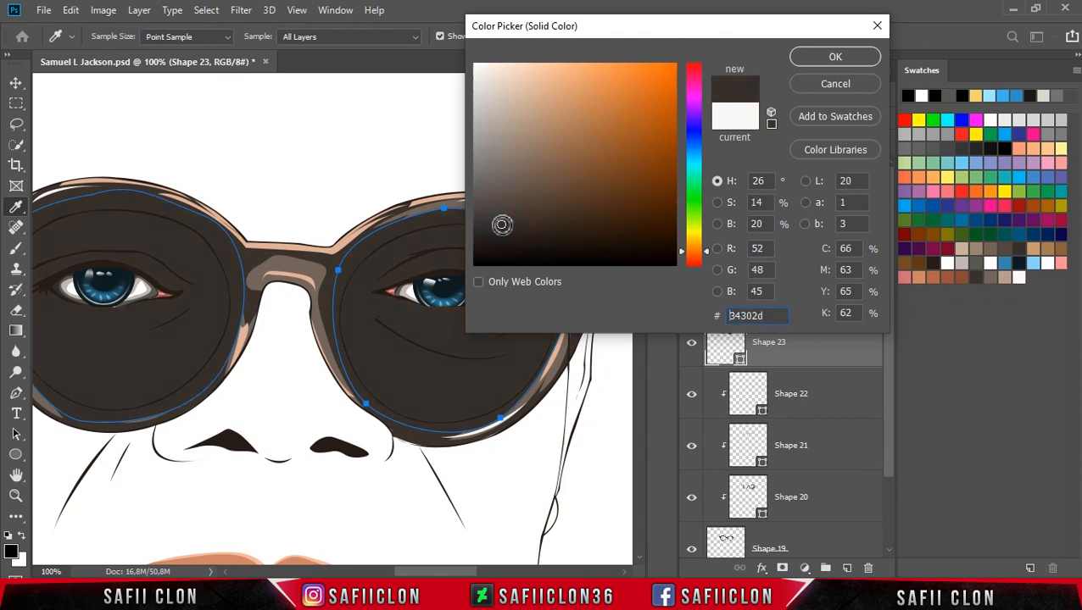
click(835, 57)
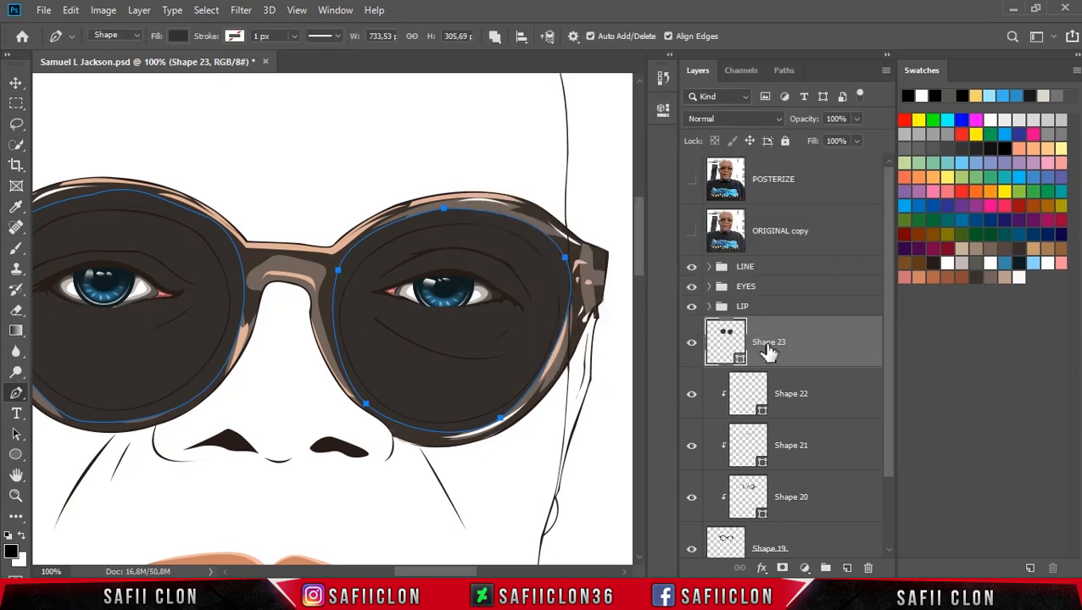
- Move the lens shape layer beneath the glasses frame's base layer, Shape 19, just above the BACKGROUND group
scroll(890, 343, down, 3)
drag(829, 261, 836, 487)
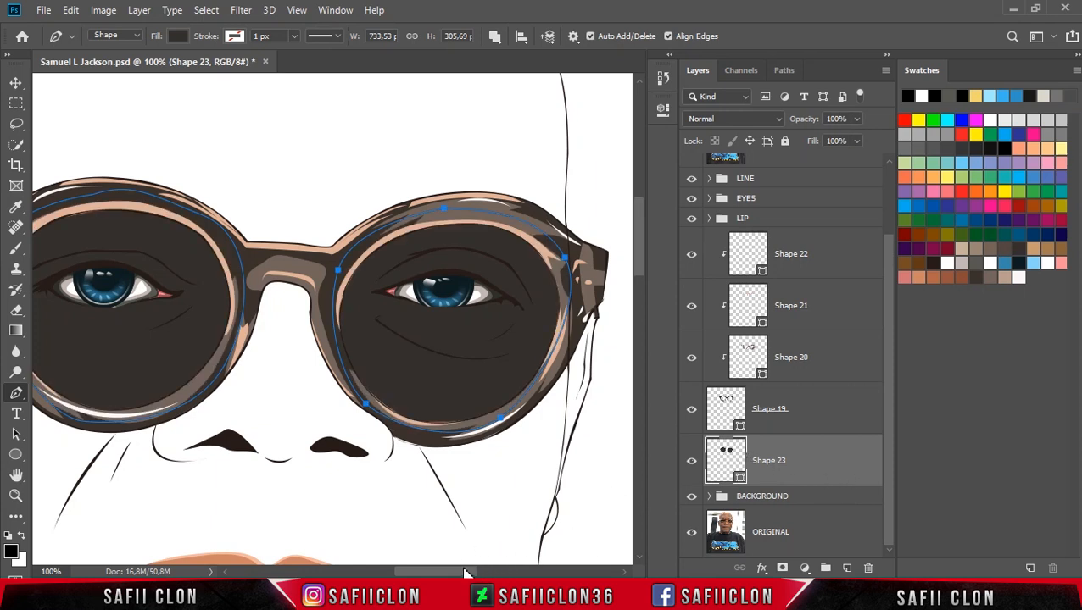
scroll(474, 564, left, 3)
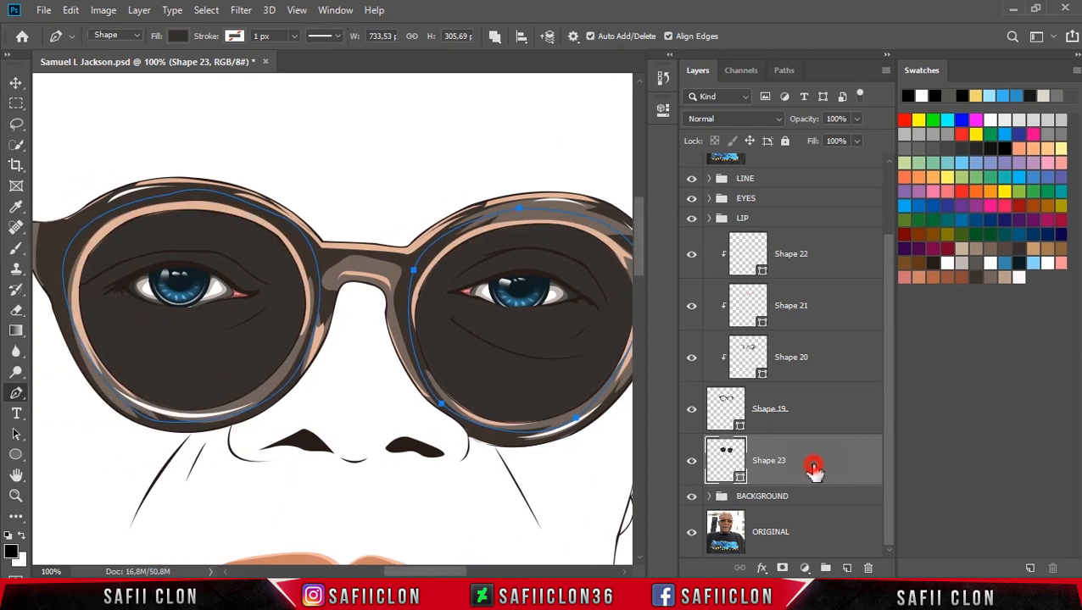
- Lower the lens layer's Fill to 16% for a translucent glass tint
click(858, 141)
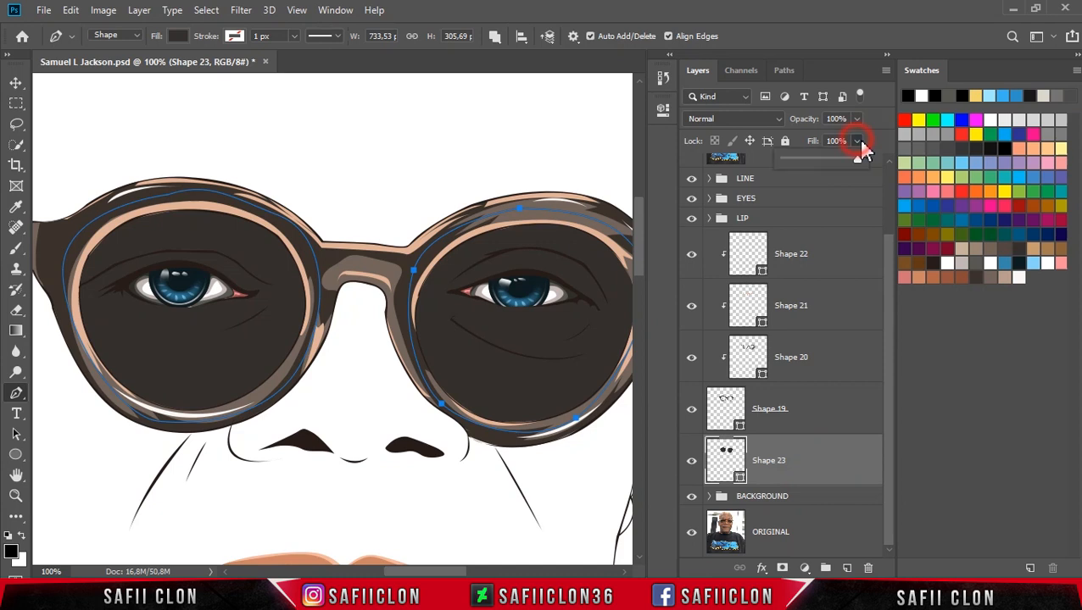
drag(833, 167, 809, 163)
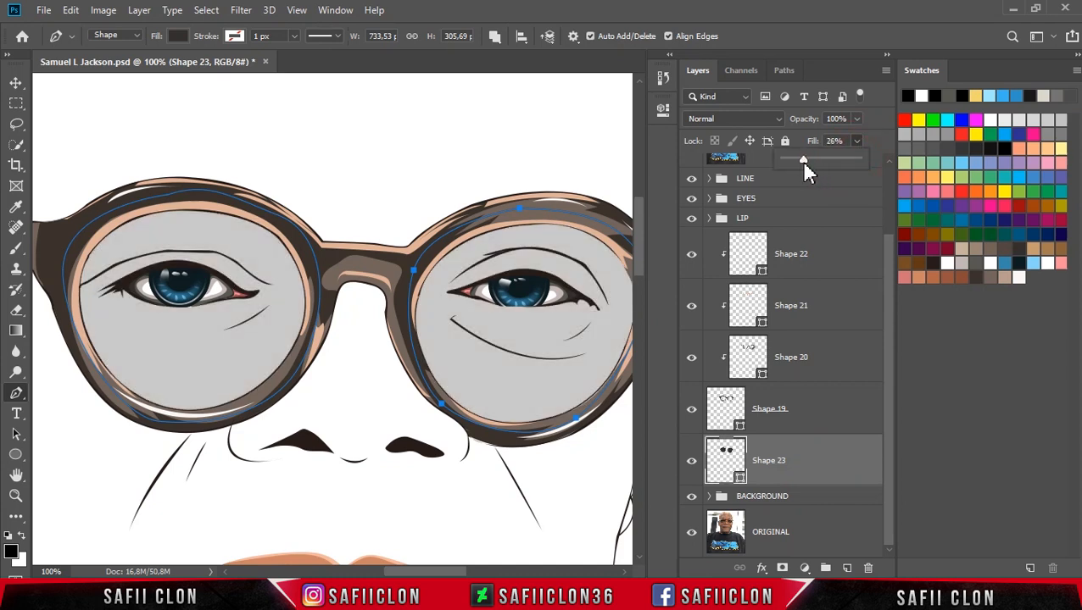
drag(801, 166, 797, 165)
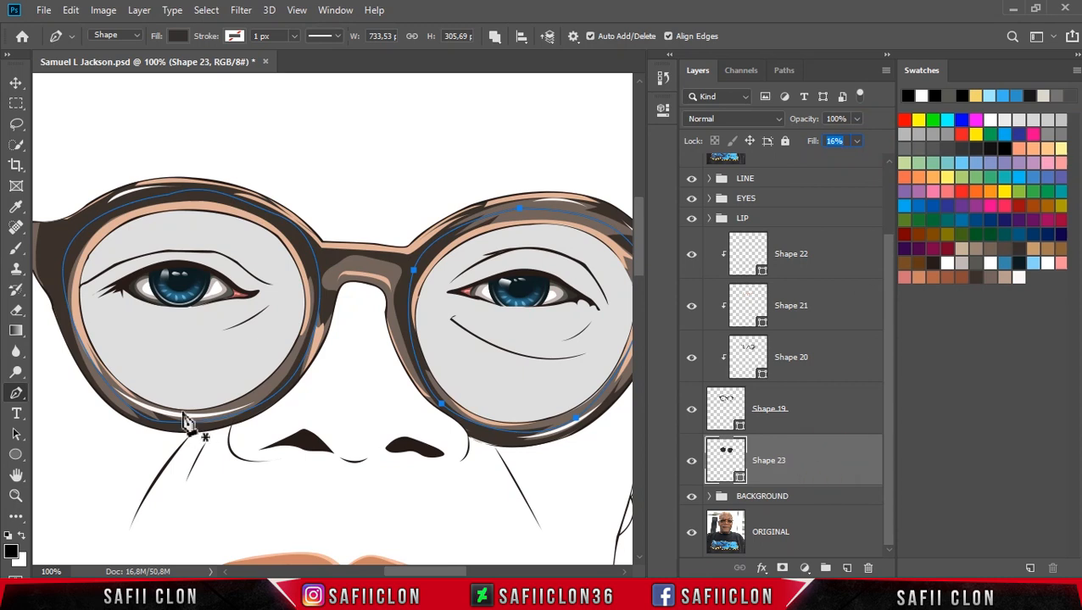
- With the Pen tool set to New Layer, draw a closed slanted stripe across the image-left lens, about 115 by 209 px
right_click(15, 393)
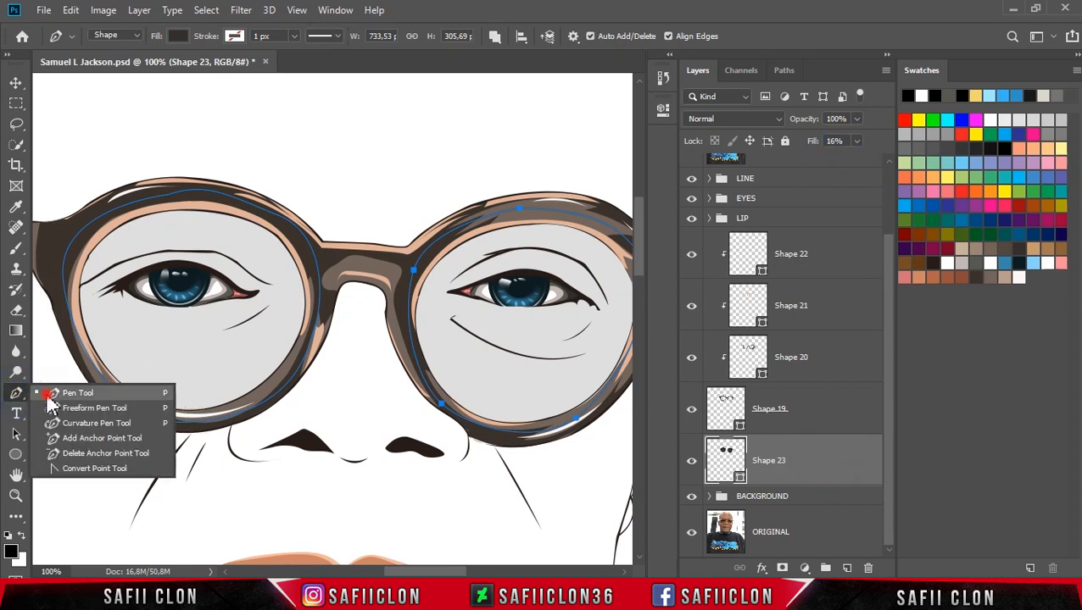
click(52, 392)
click(496, 39)
click(506, 54)
click(150, 206)
click(217, 366)
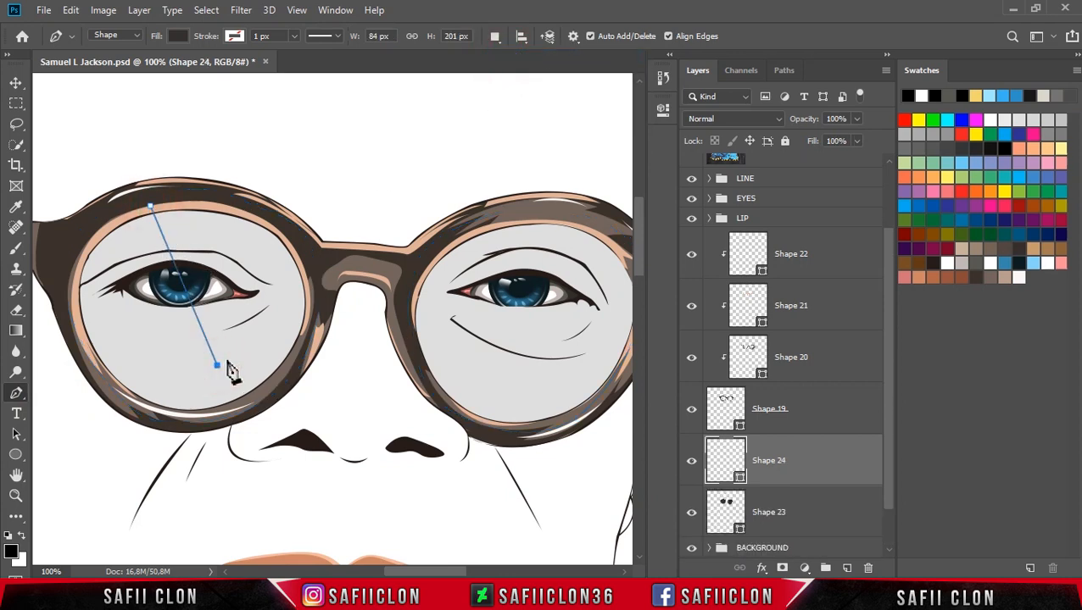
click(242, 362)
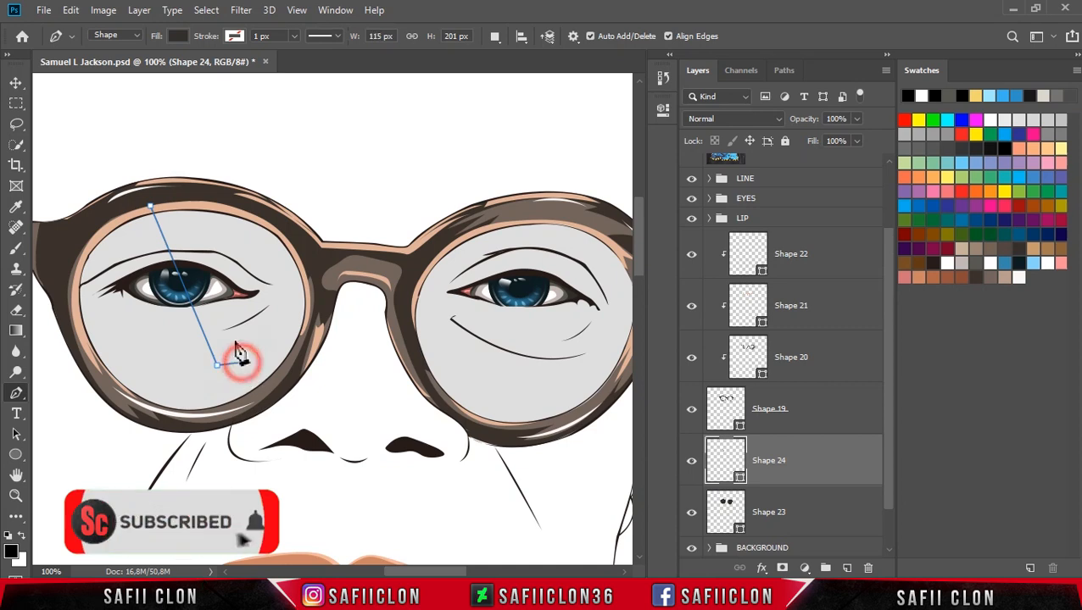
click(180, 200)
click(150, 206)
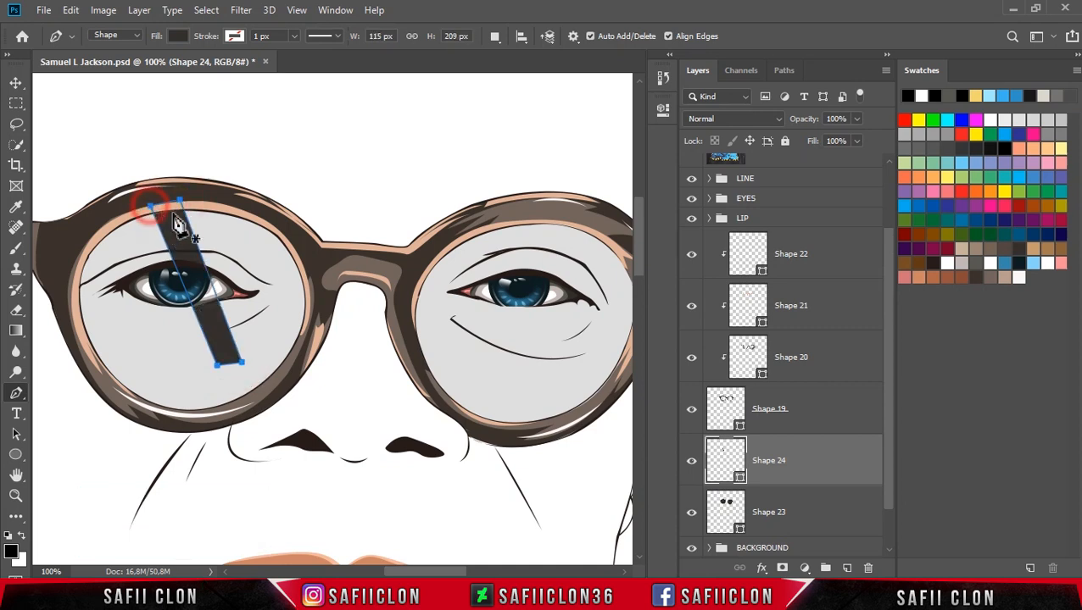
- Set the path operation to Combine Shapes and add a wider parallel stripe beside the first one on the image-left lens
click(496, 37)
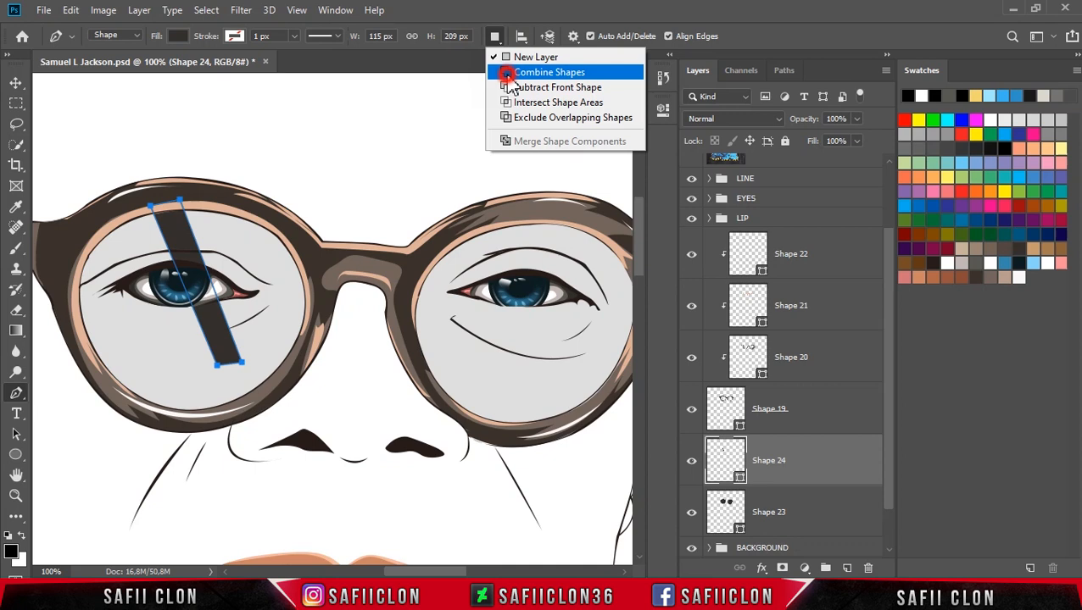
click(506, 72)
click(188, 203)
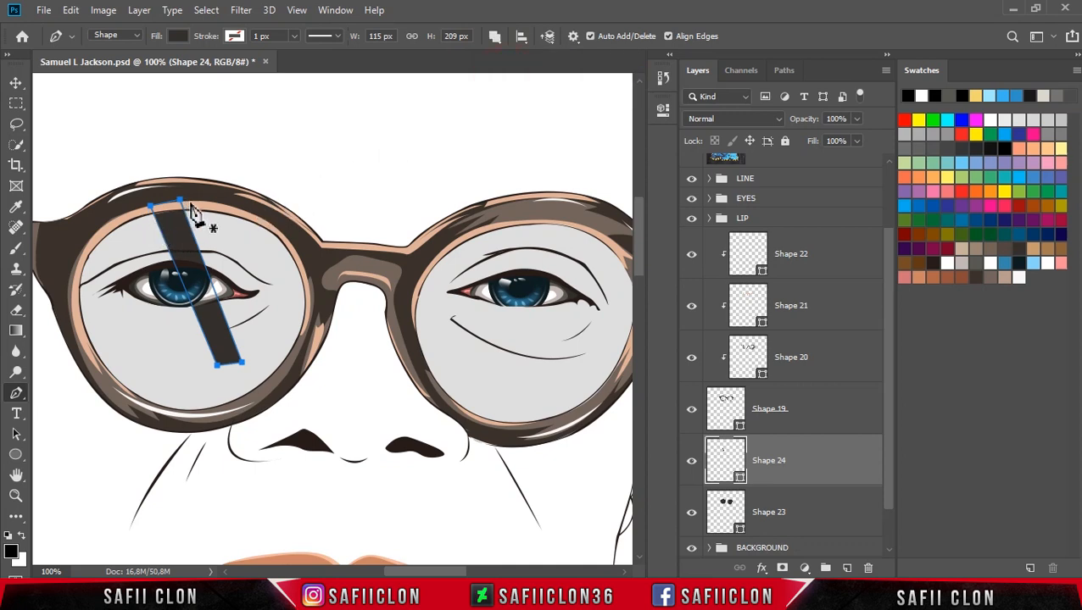
click(263, 383)
click(286, 360)
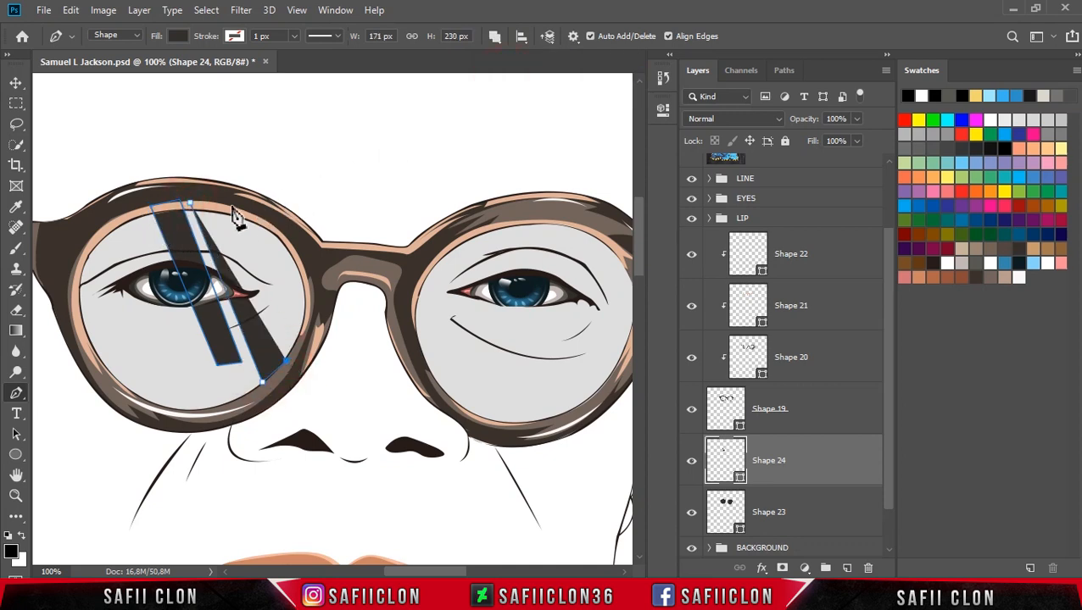
click(231, 202)
click(188, 203)
- Draw two parallel slanted reflection stripes across the image-right lens in the same shape layer, the second narrower and shorter
click(472, 229)
click(570, 404)
click(603, 387)
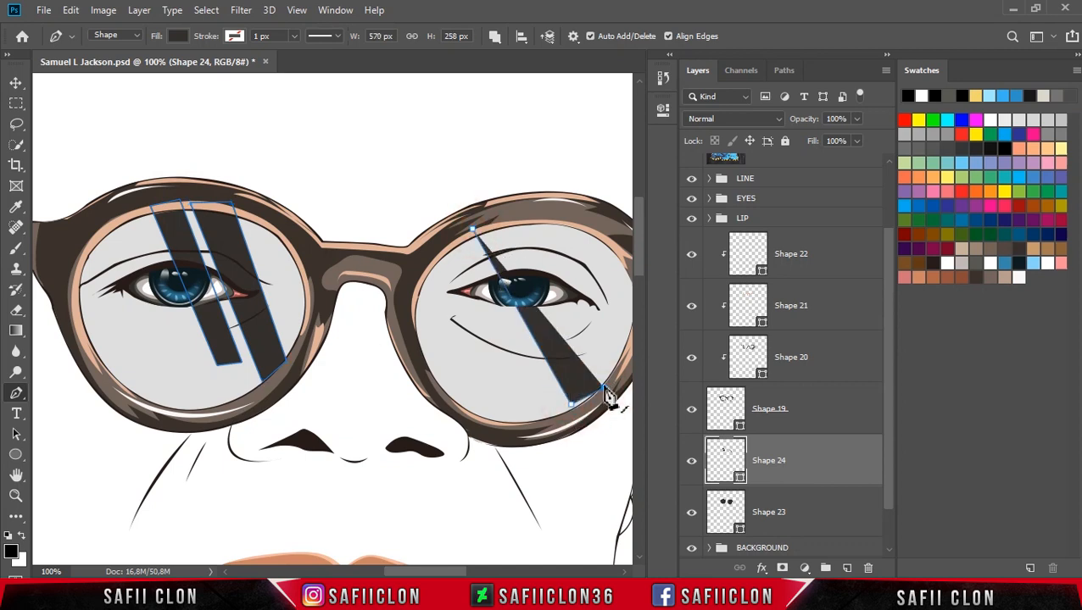
click(508, 215)
click(520, 215)
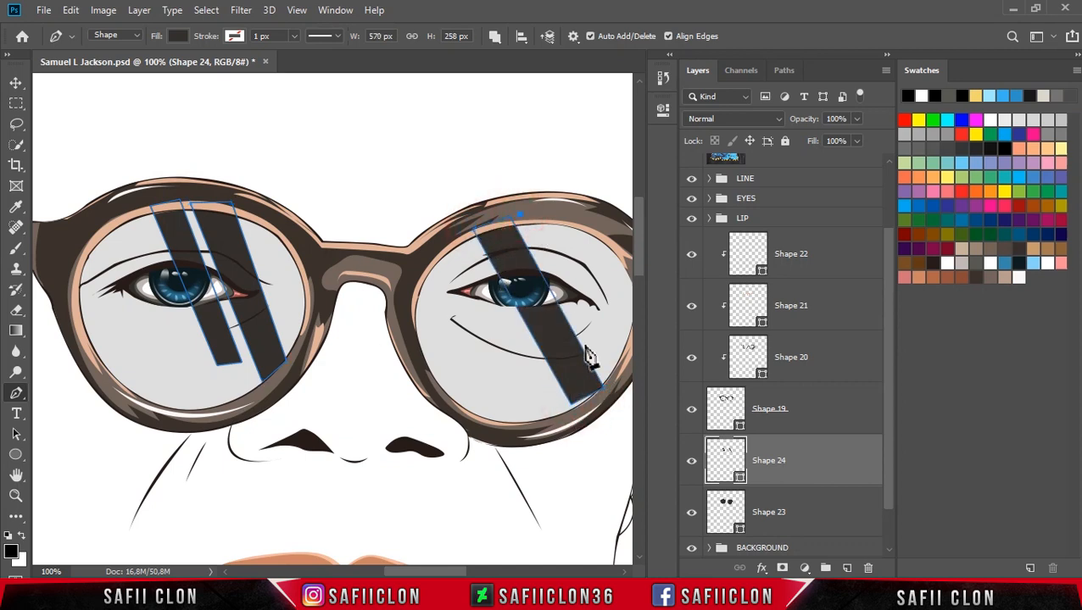
click(602, 367)
click(612, 349)
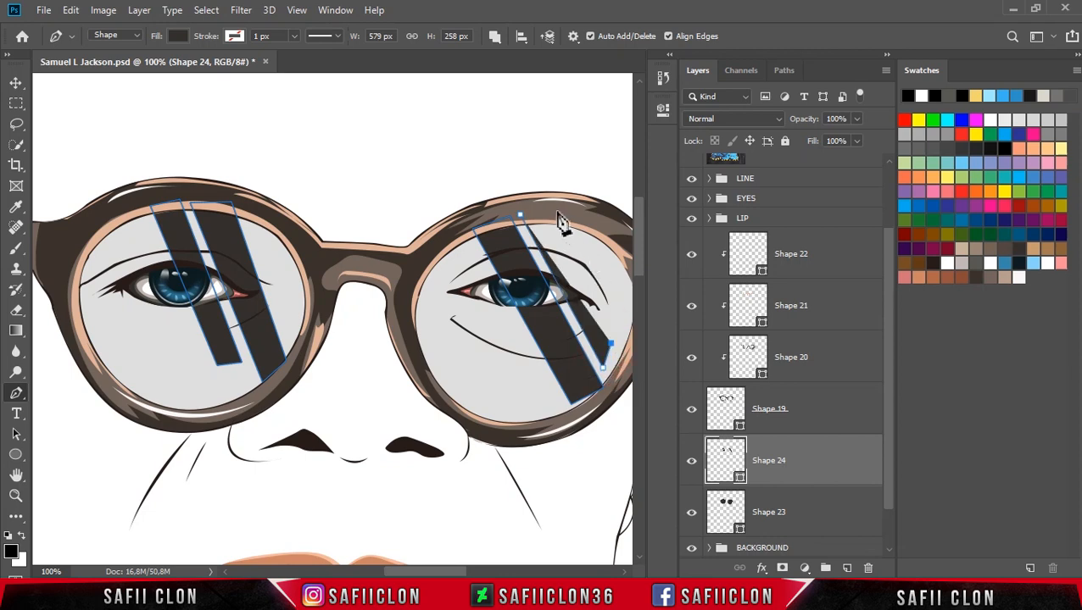
click(559, 214)
click(520, 215)
- Add one thin slanted sliver beside the image-left edge of the stripes on each lens
click(471, 235)
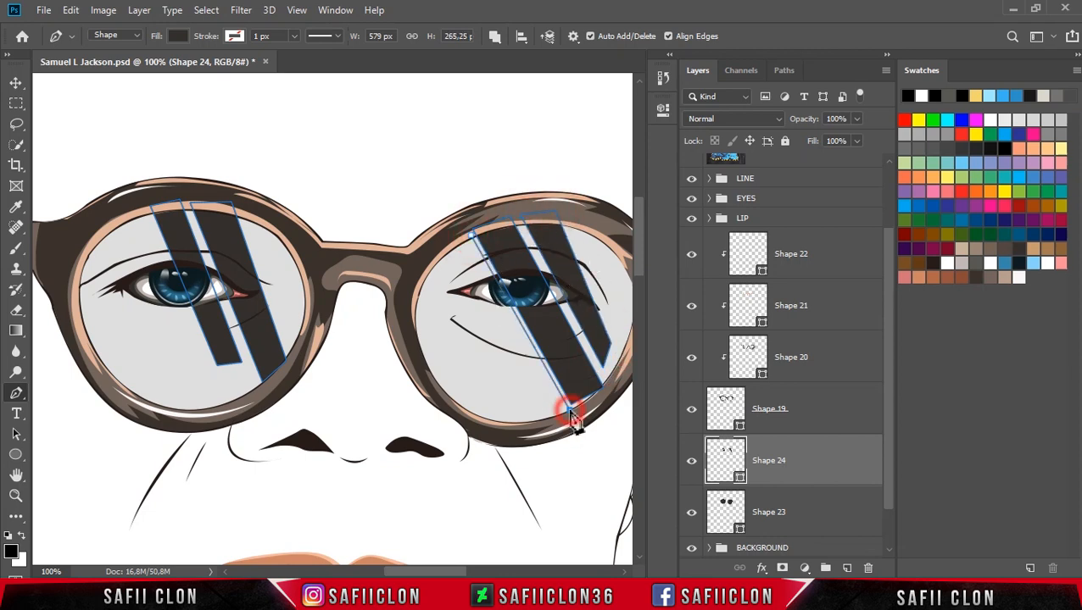
click(563, 413)
click(475, 238)
click(149, 209)
click(222, 410)
click(145, 209)
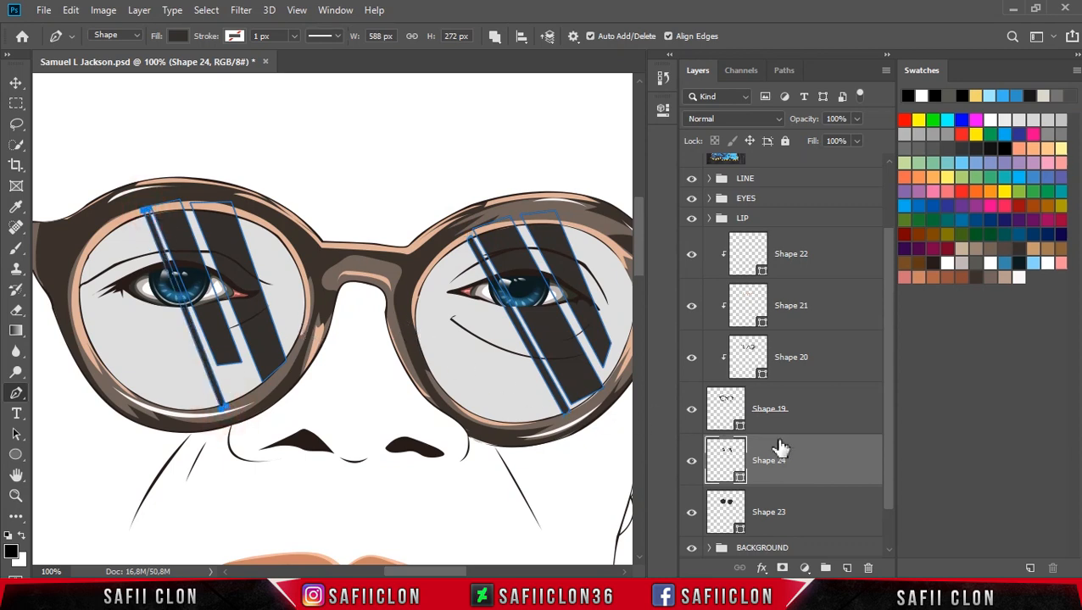
- Change the reflection stripes' fill color to near-white f5f5f5
double_click(741, 479)
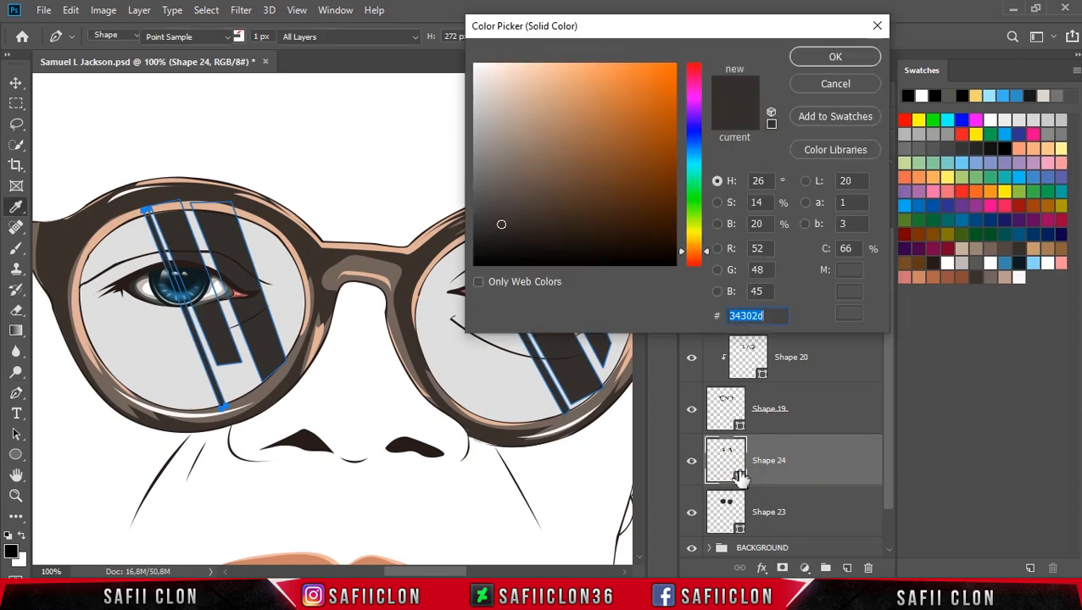
drag(484, 150, 471, 71)
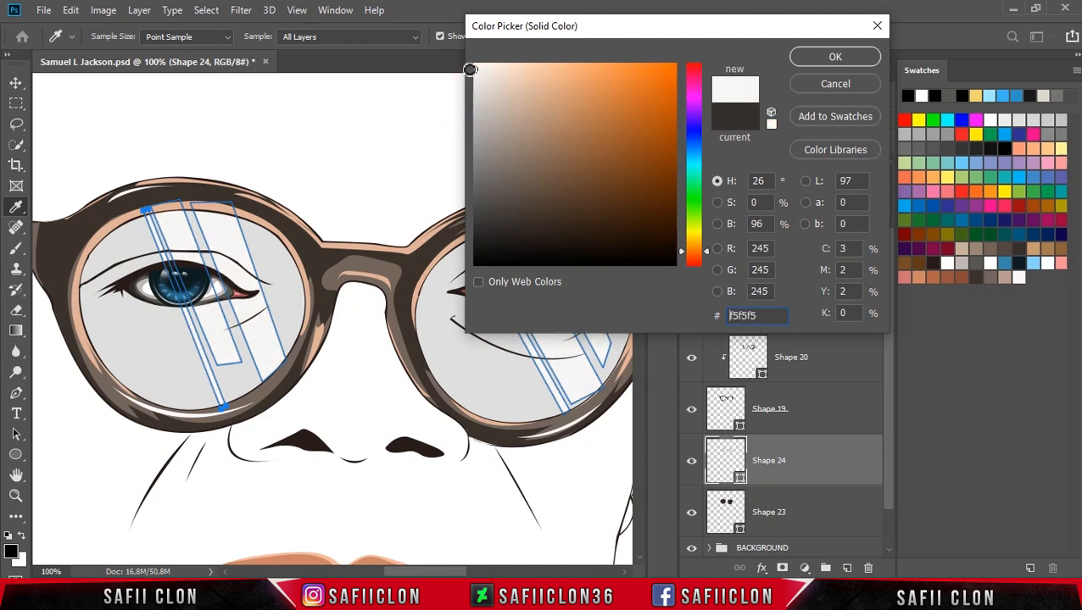
click(832, 57)
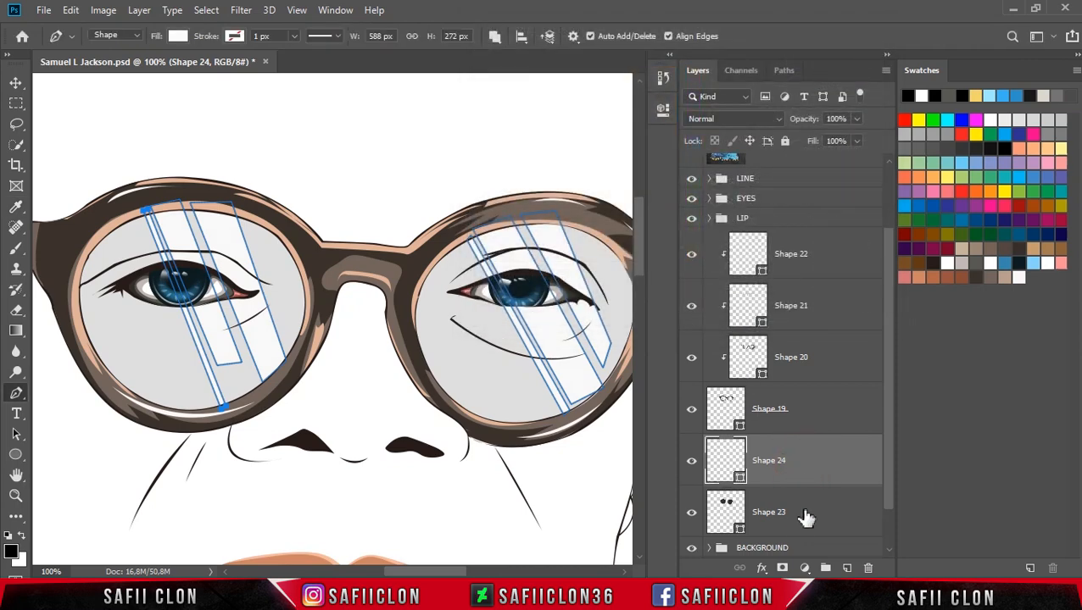
- Add a layer mask to the reflection stripes and set up a Soft Round brush at 44 px and 11% opacity
click(782, 569)
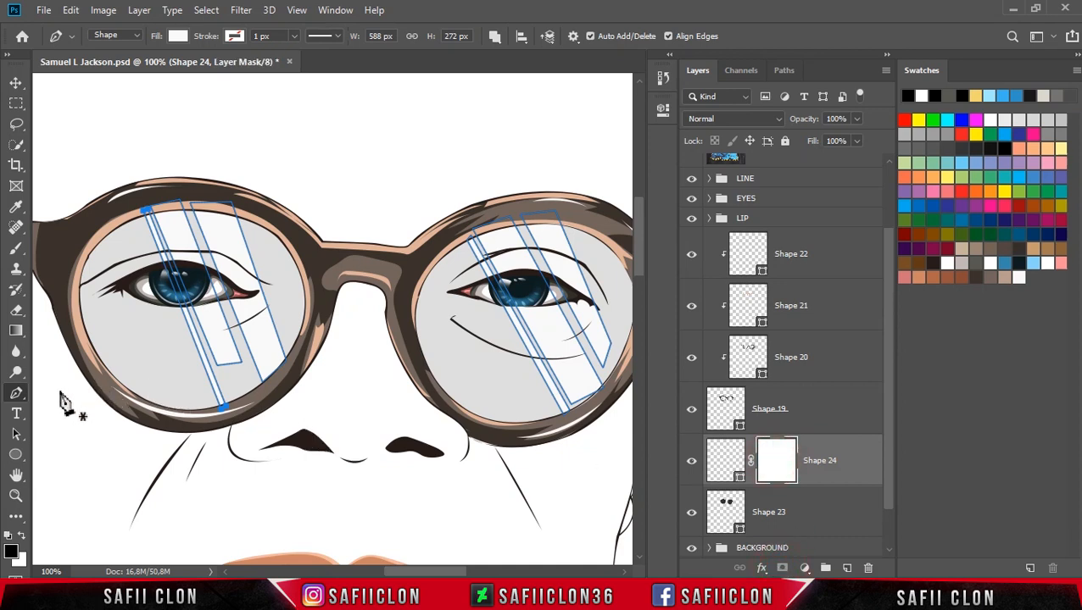
click(15, 251)
click(67, 247)
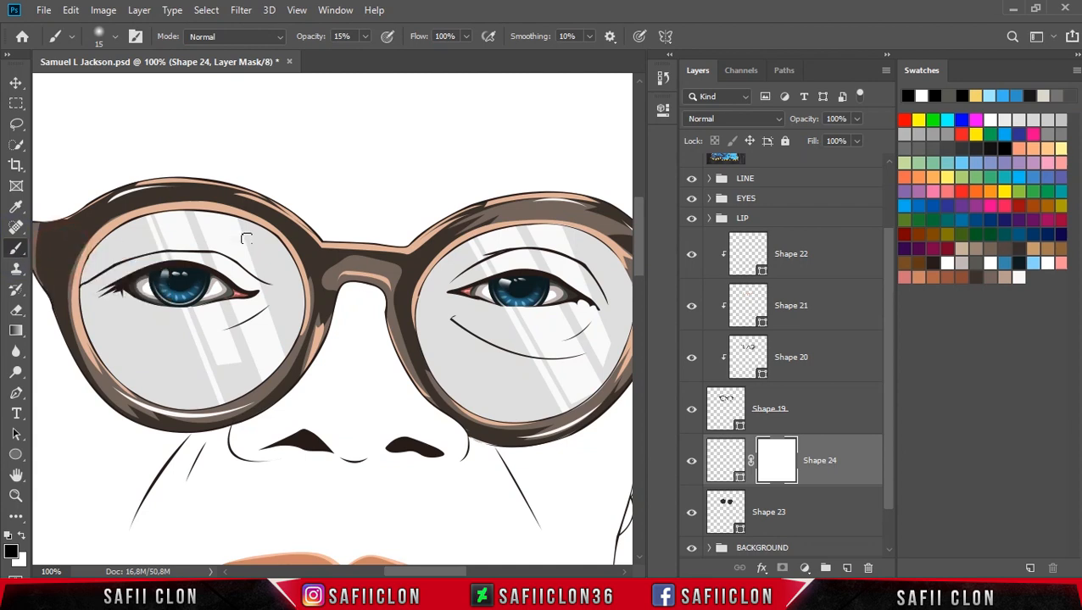
click(115, 37)
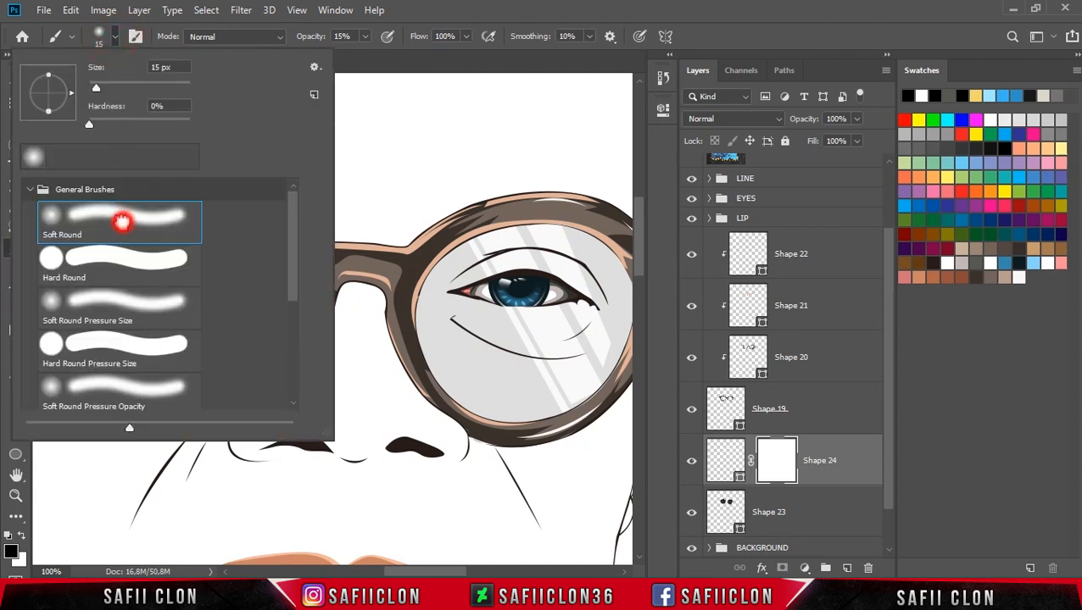
drag(96, 87, 109, 88)
click(115, 37)
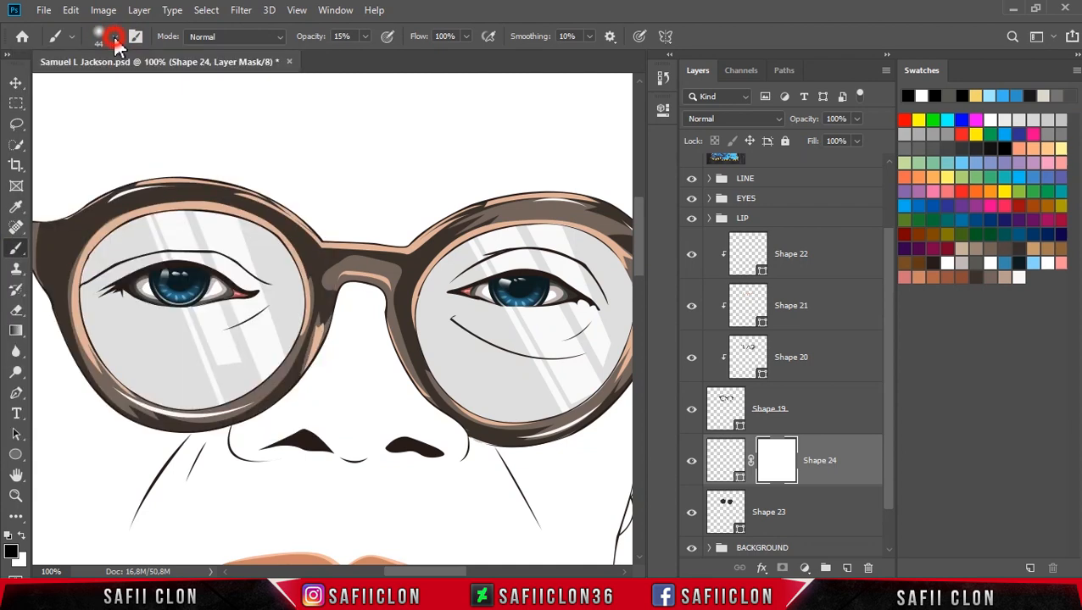
click(365, 37)
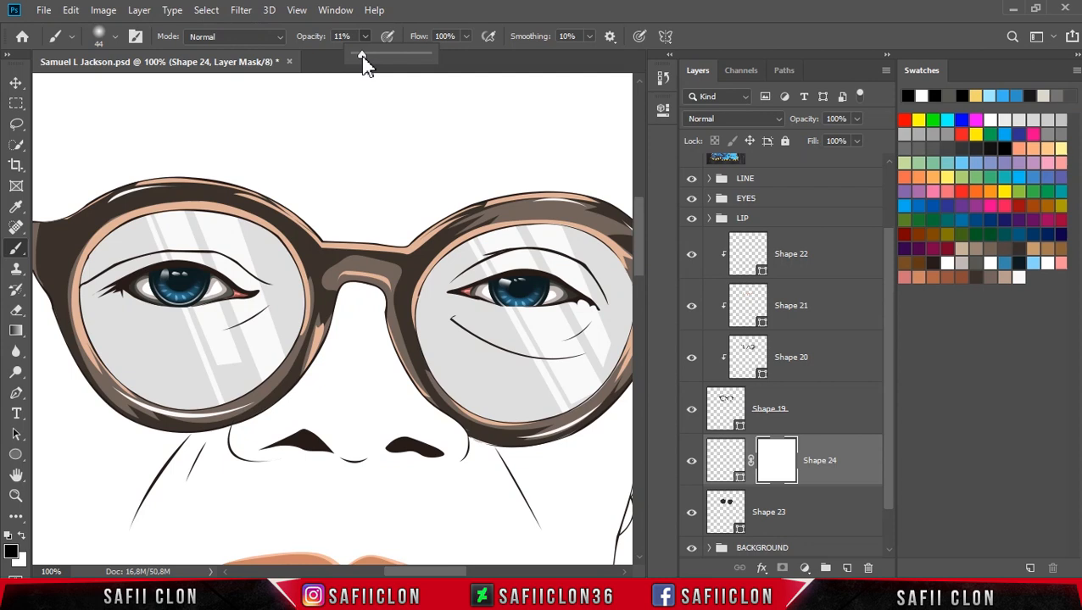
click(368, 37)
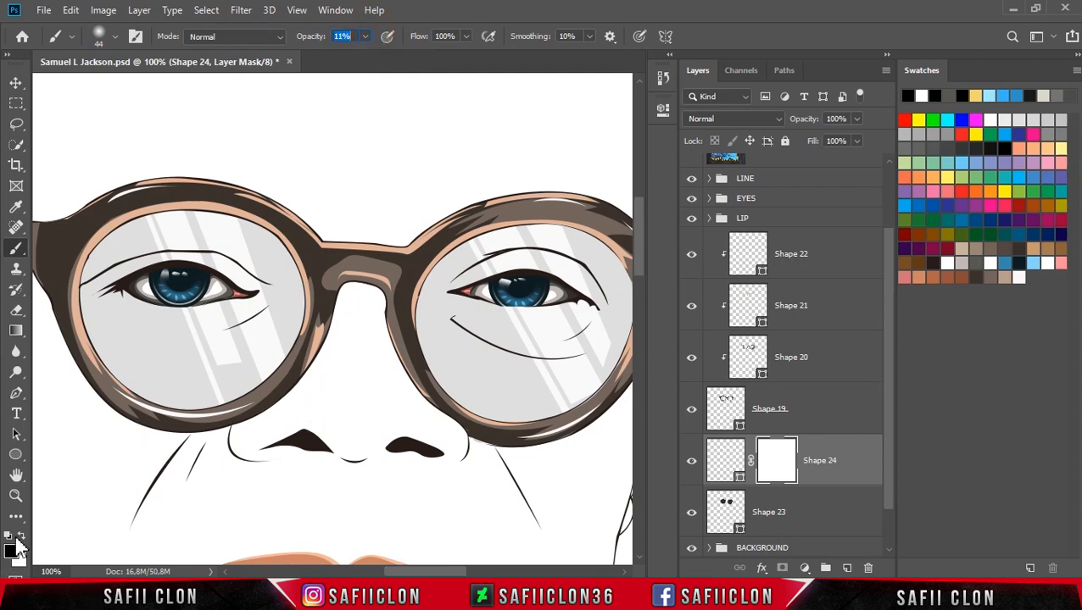
key(Return)
- Enlarge the brush to about 90 px and paint black on the mask to fade the image-left lens stripes' lower ends
key(bracketright)
key(bracketright)
key(bracketright)
key(bracketright)
key(bracketright)
mouse_move(218, 369)
mouse_down()
mouse_move(229, 410)
mouse_move(217, 367)
mouse_move(209, 381)
mouse_move(239, 451)
mouse_move(229, 374)
mouse_move(207, 357)
mouse_up()
drag(289, 413, 287, 359)
key(bracketright)
mouse_move(268, 408)
mouse_down()
mouse_move(241, 413)
mouse_move(266, 300)
mouse_up()
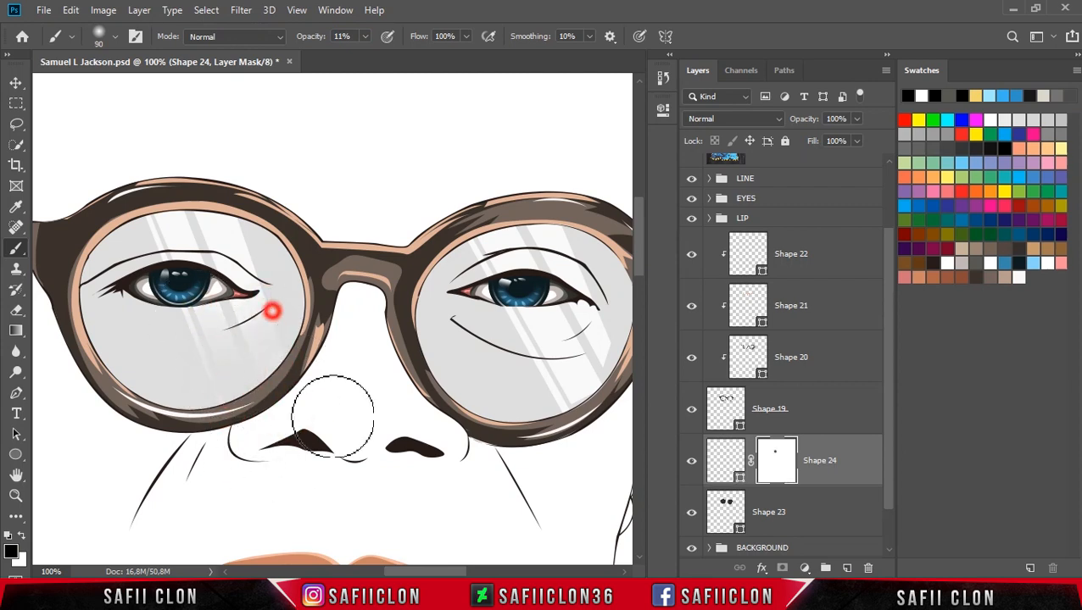
- With a 100 px brush, fade the lower ends of the image-right lens stripes on the mask and touch up the image-left ones
drag(421, 573, 433, 574)
key(bracketright)
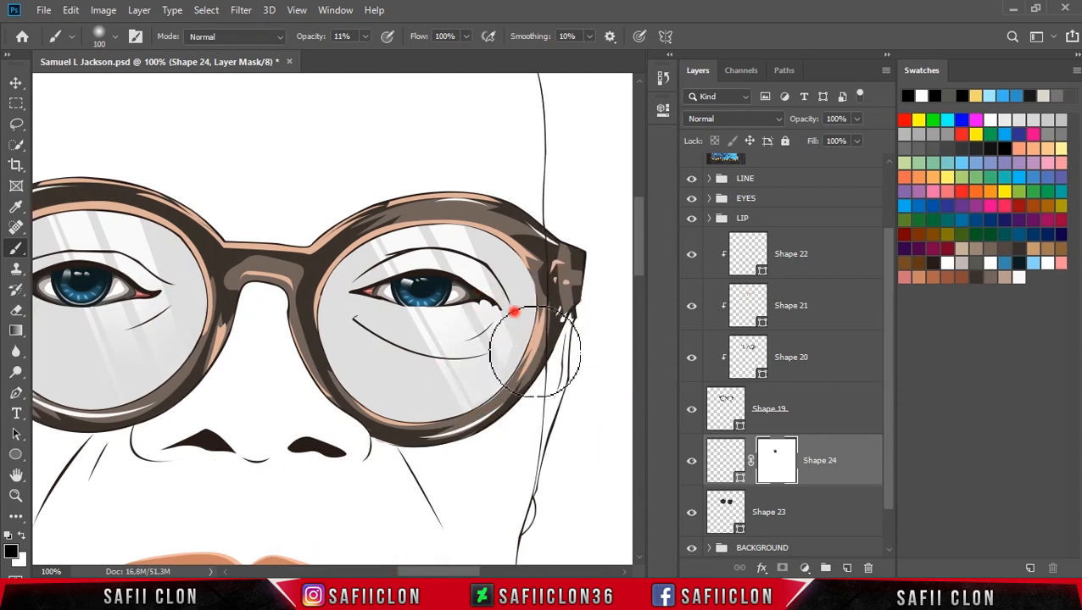
mouse_move(518, 366)
mouse_down()
mouse_move(435, 376)
mouse_move(463, 362)
mouse_move(488, 447)
mouse_up()
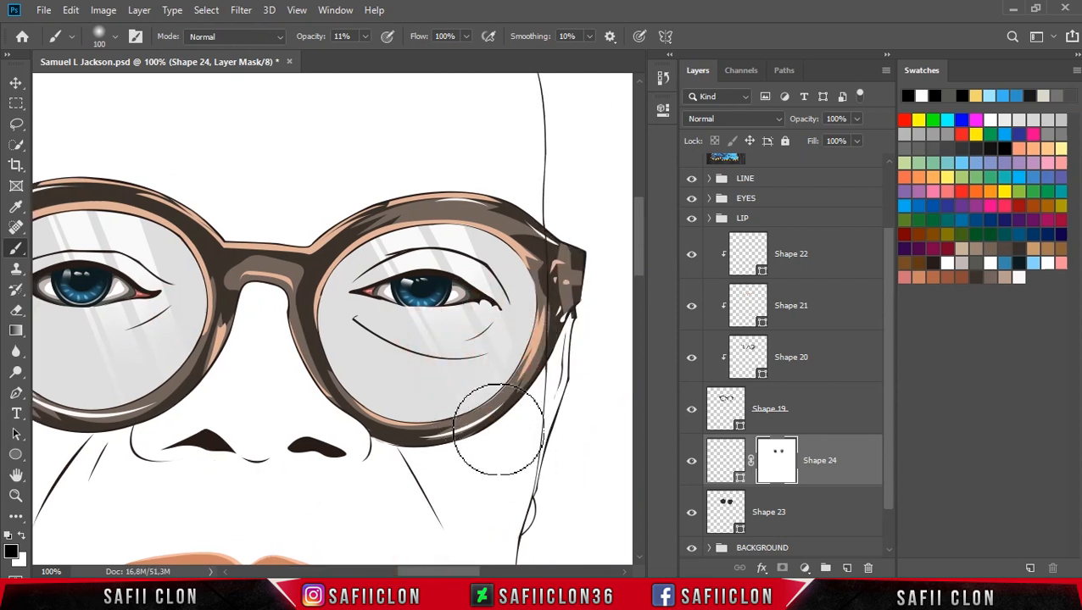
drag(161, 379, 150, 369)
drag(464, 574, 449, 576)
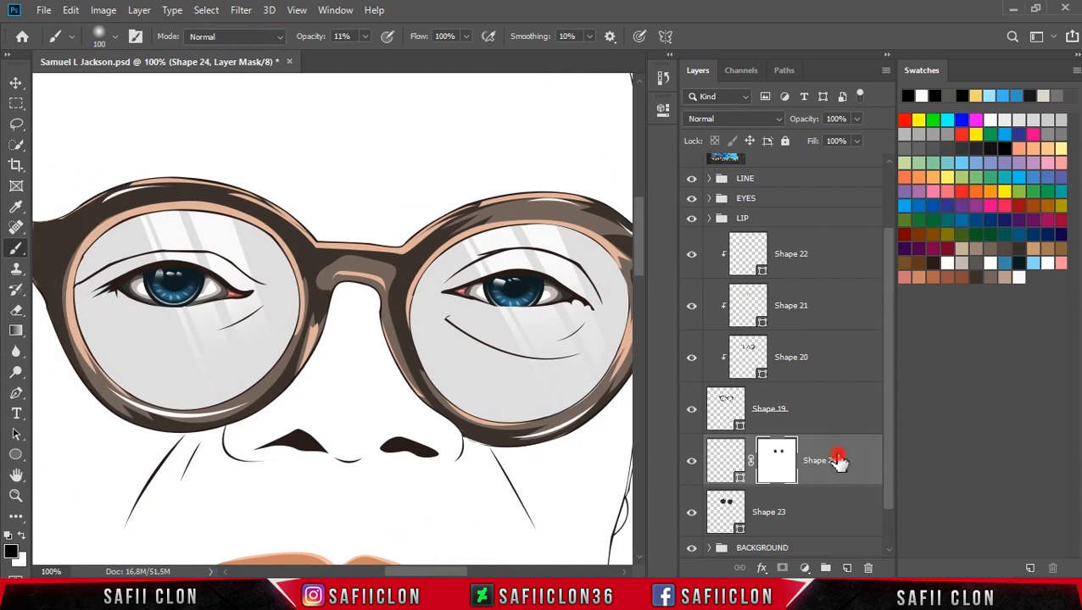
- Lower the fill of the reflection stripes layer, Shape 24, to 66%
click(838, 461)
click(855, 141)
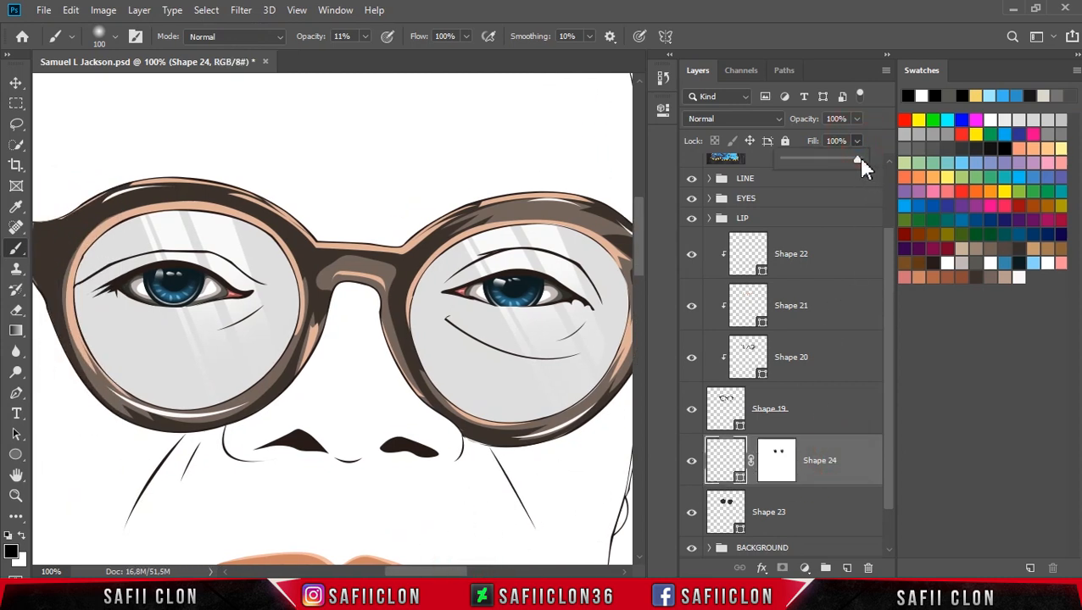
drag(855, 158, 849, 157)
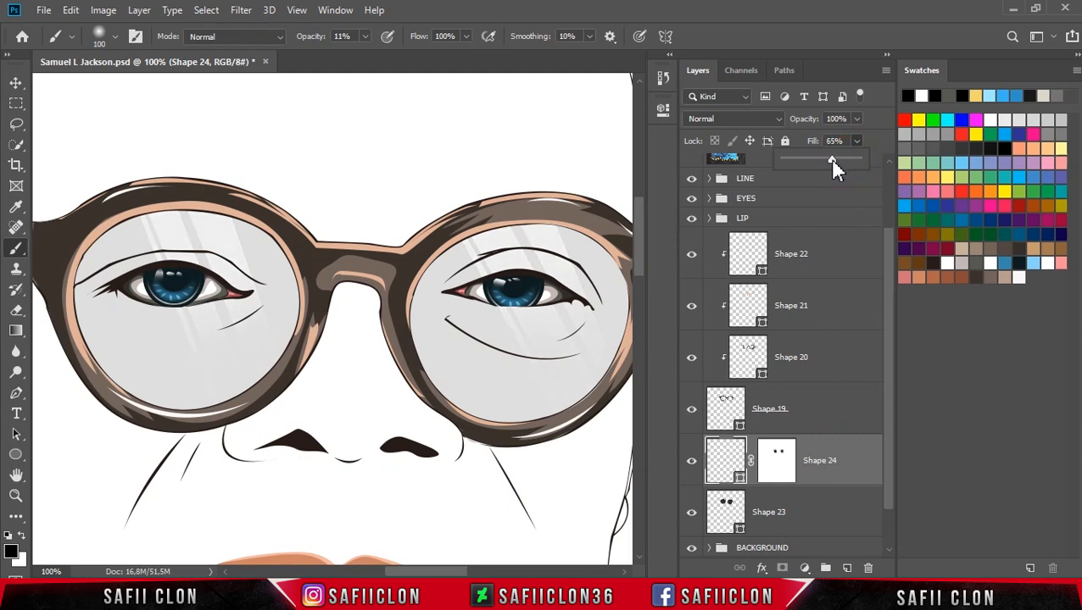
click(873, 146)
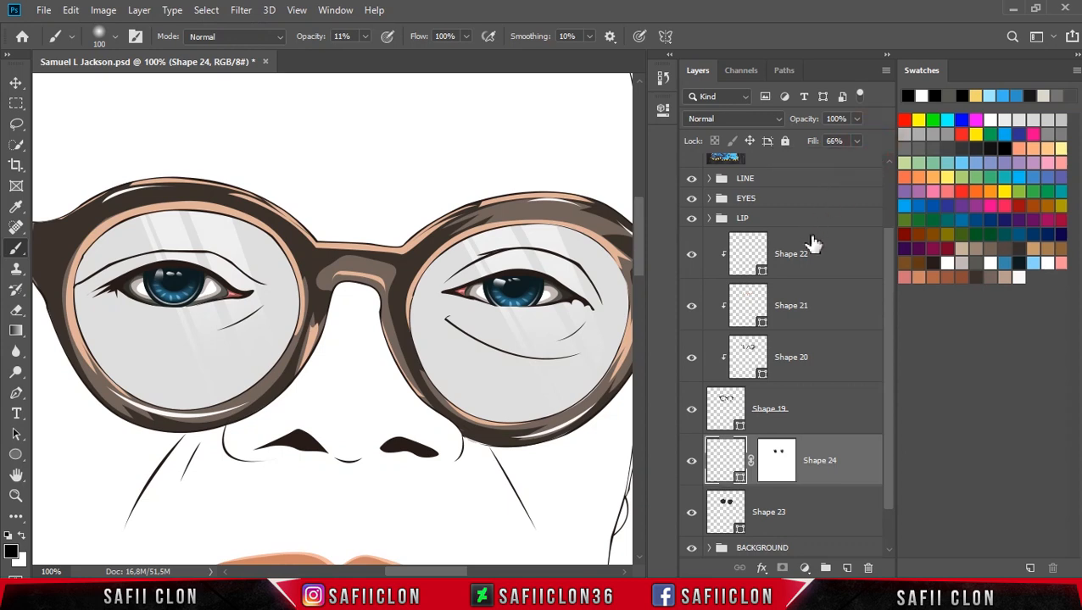
- Group the layers from Shape 22 down to Shape 23 into a new group named GLASSES
click(824, 249)
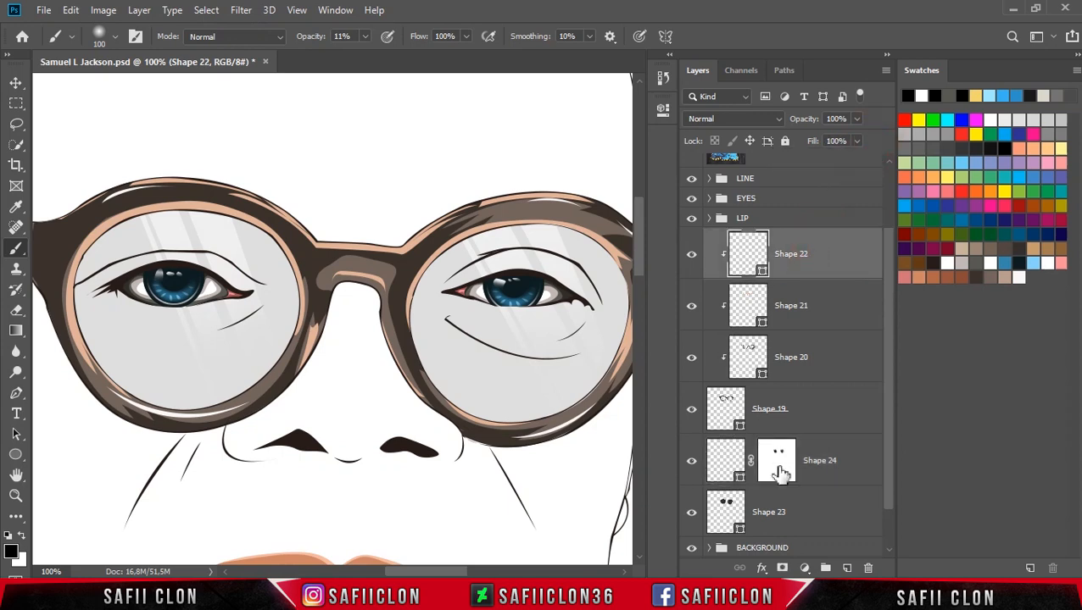
shift+click(811, 514)
right_click(811, 514)
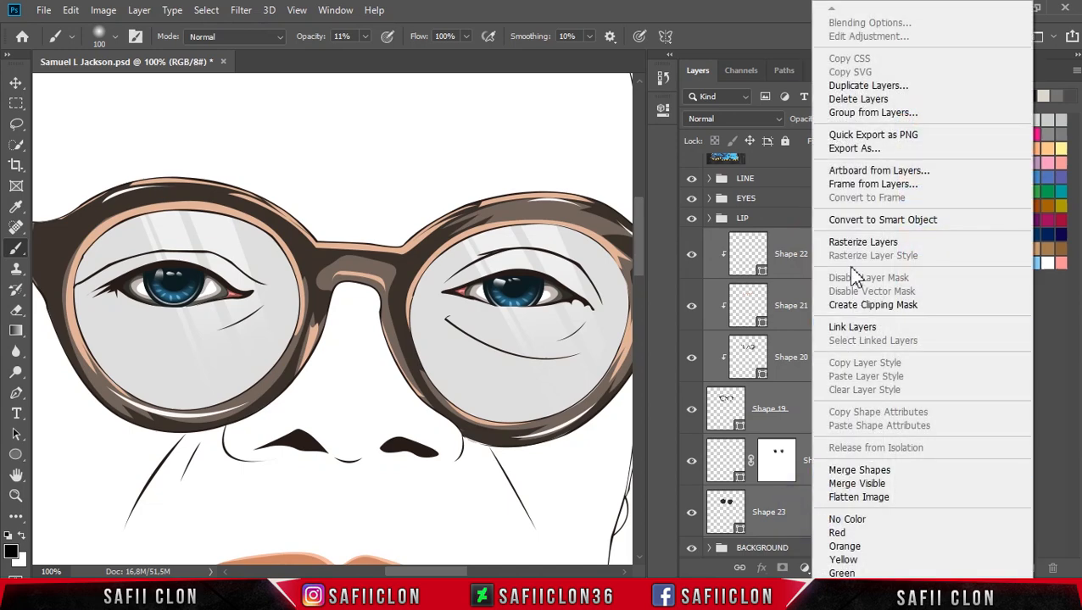
click(873, 113)
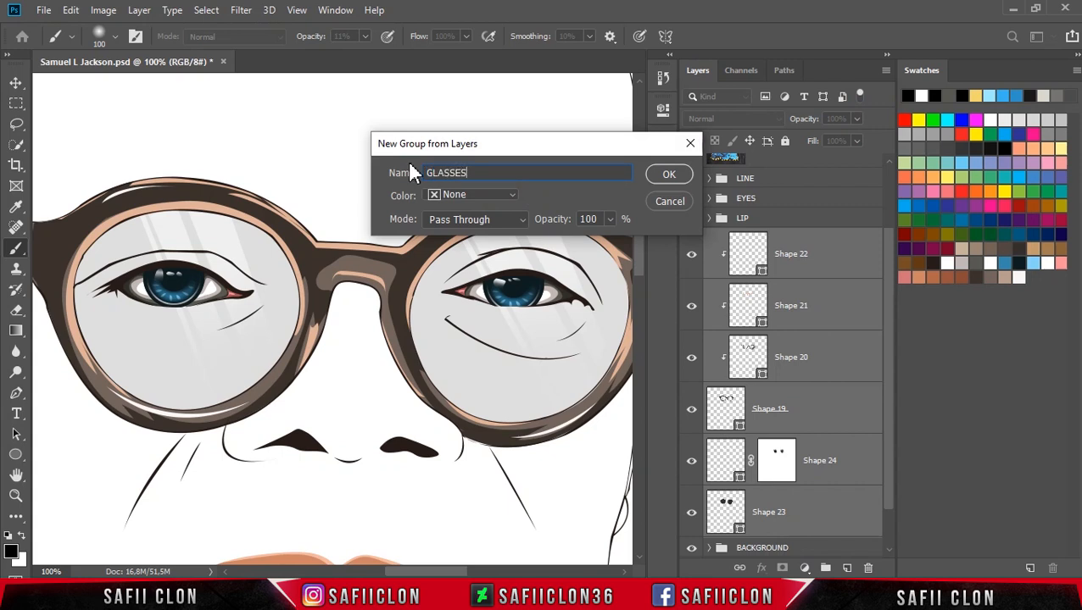
click(658, 175)
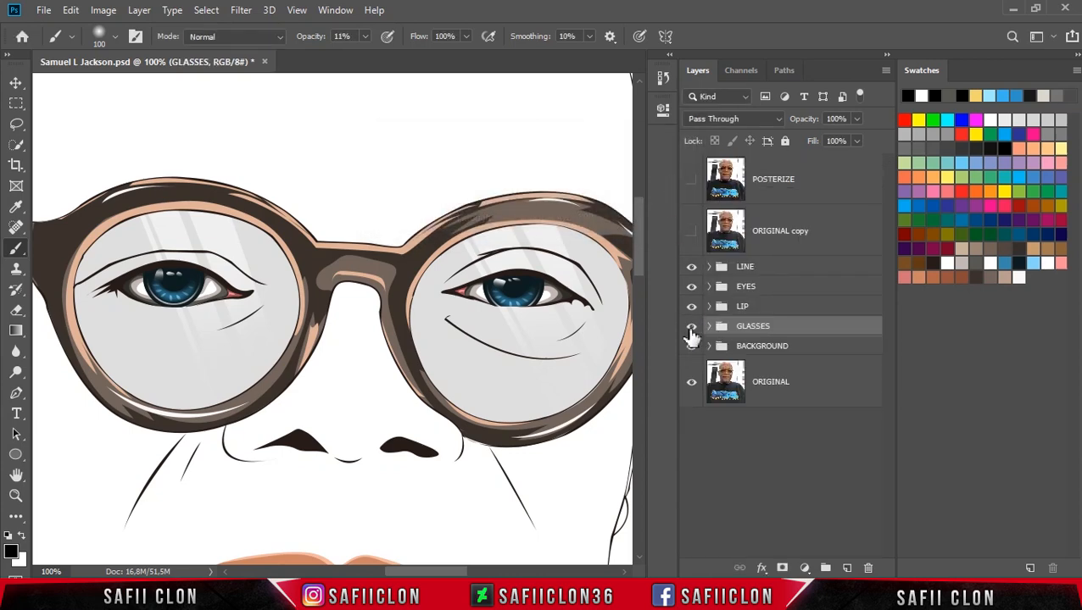
- Compare the portrait with and without the GLASSES group and against the POSTERIZE reference photo, restoring the layers' visibility
click(691, 331)
click(691, 331)
key(ctrl+minus)
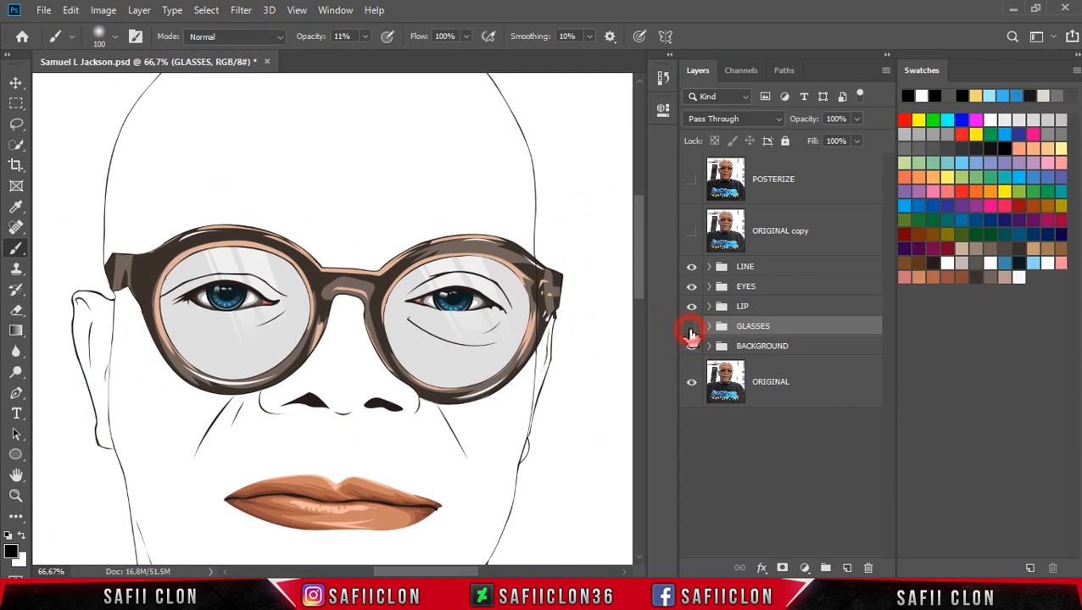
click(691, 331)
click(692, 329)
click(692, 180)
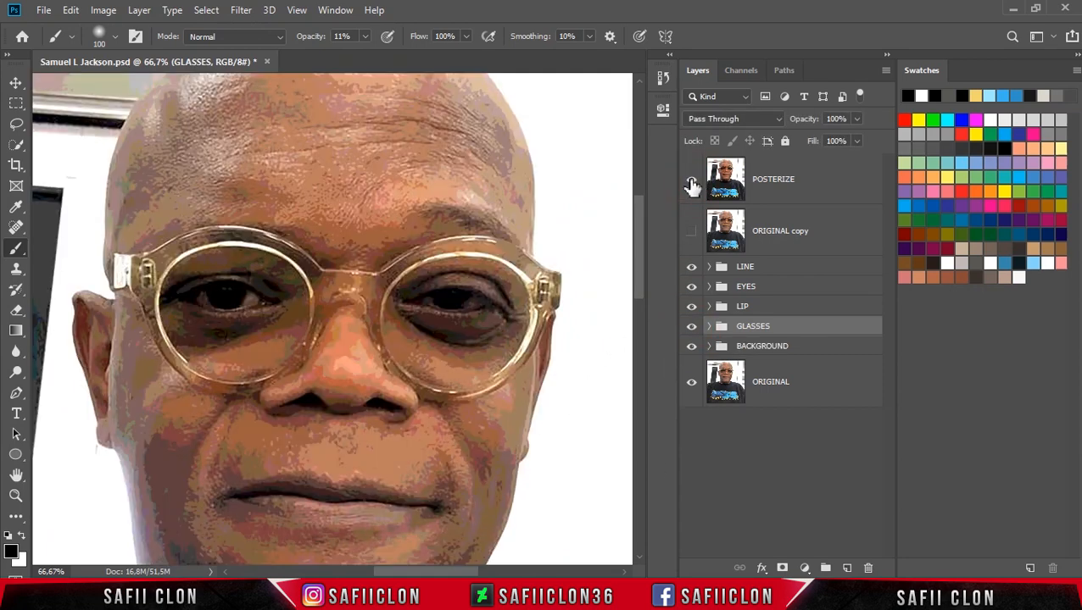
click(691, 182)
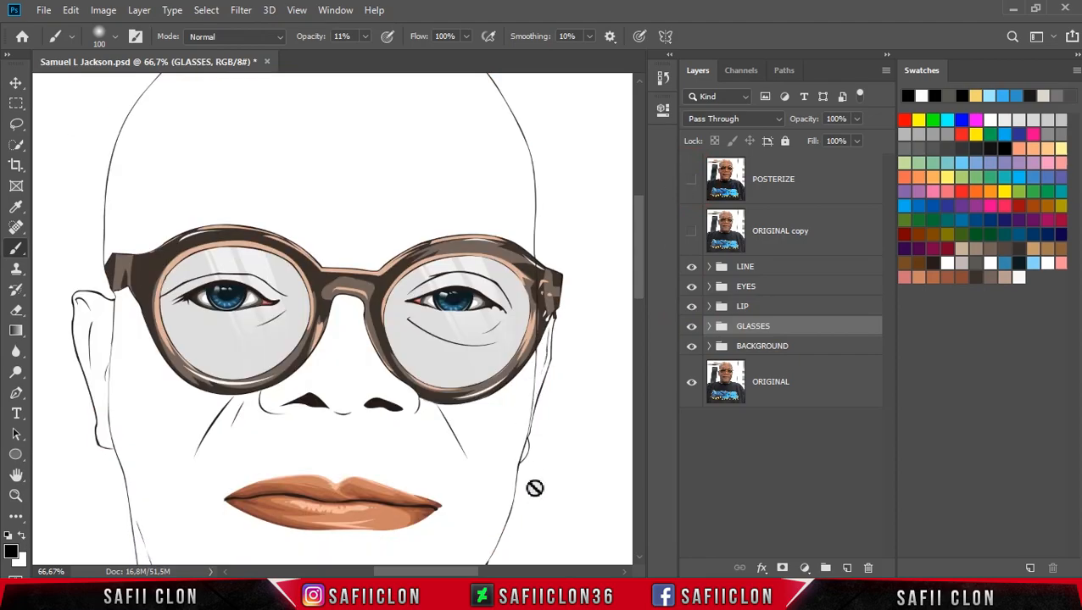